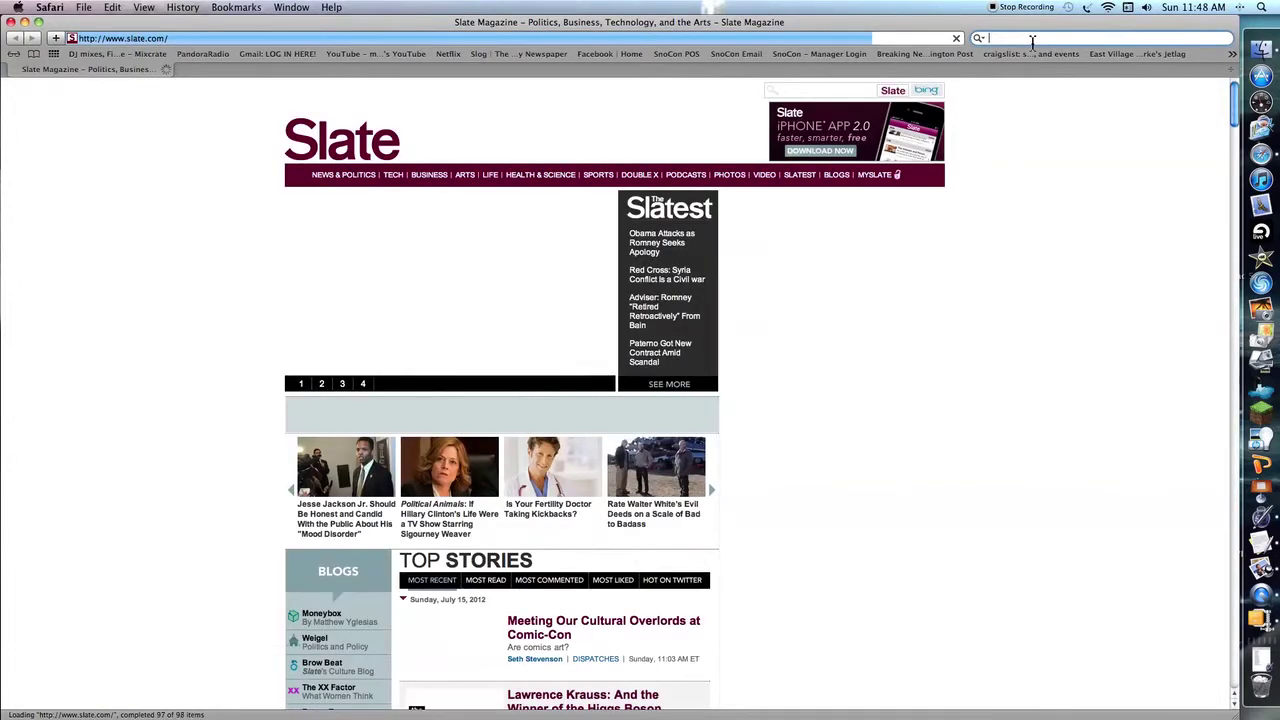
Search Google for 'paintball mod minecraft' and open the Paintball V5.1 Minecraft Forum topic
{"action": "type", "text": "pa"}
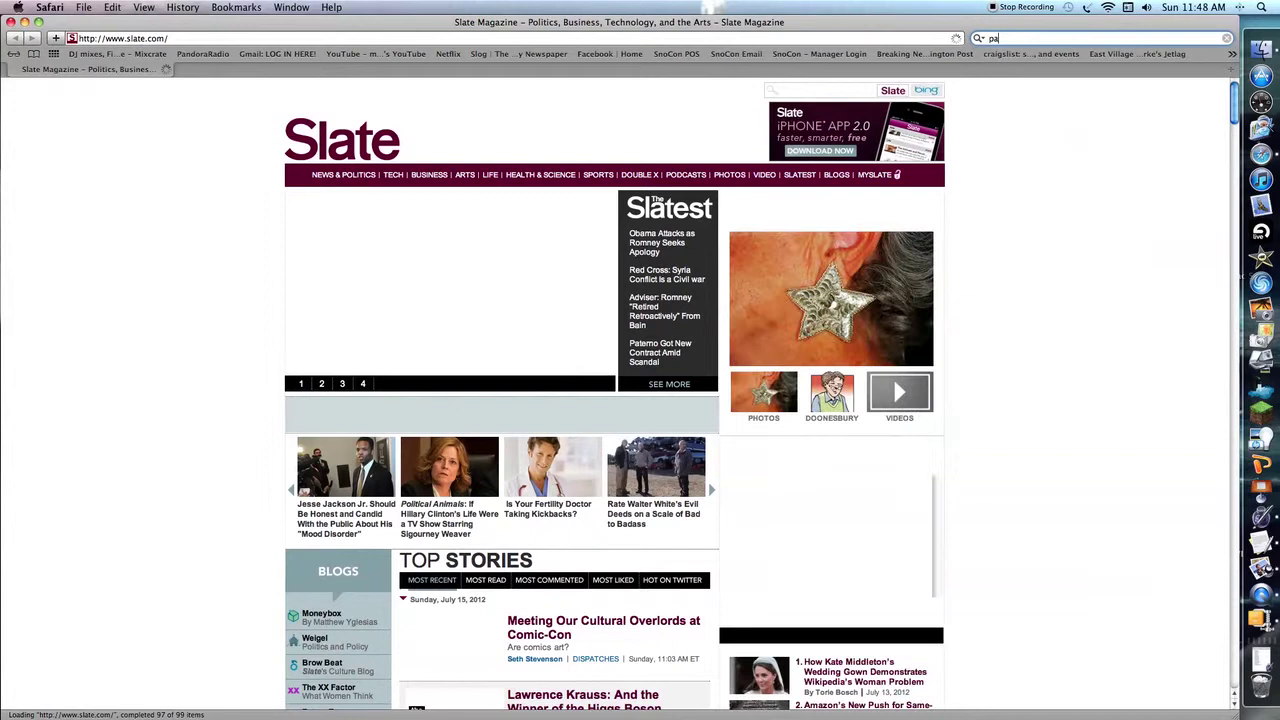
{"action": "type", "text": "intba"}
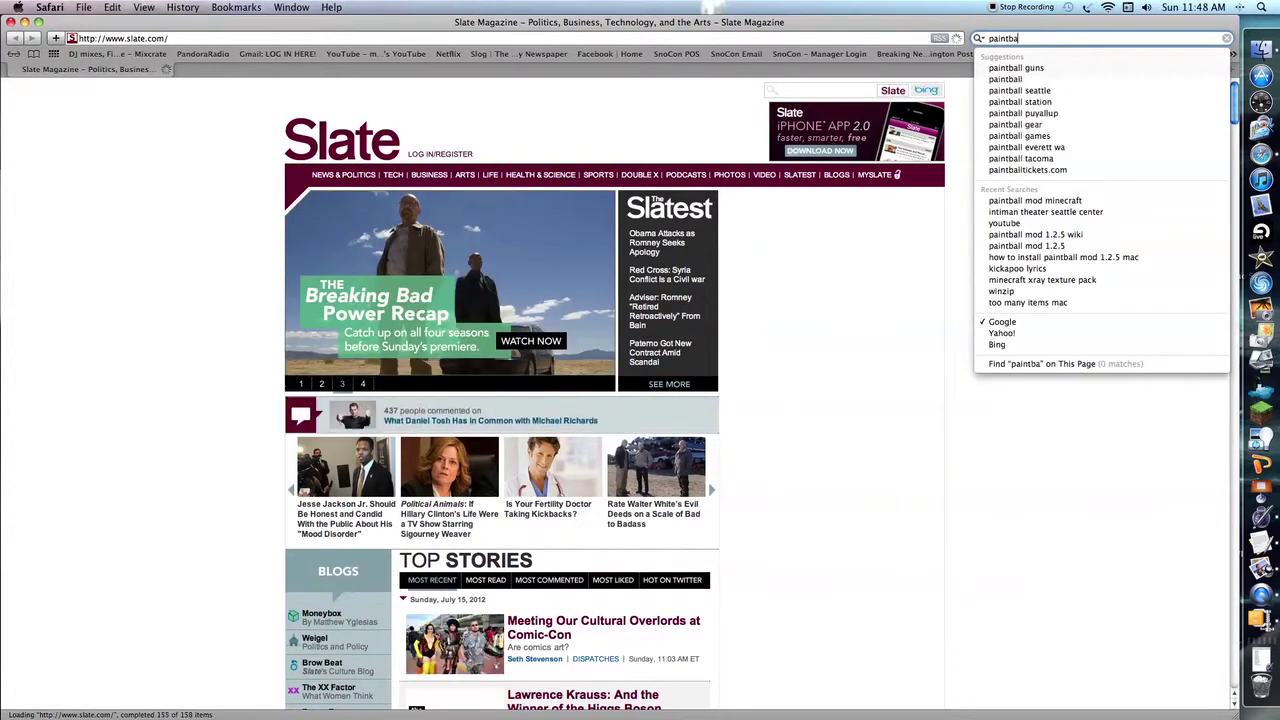
{"action": "type", "text": "ll mod"}
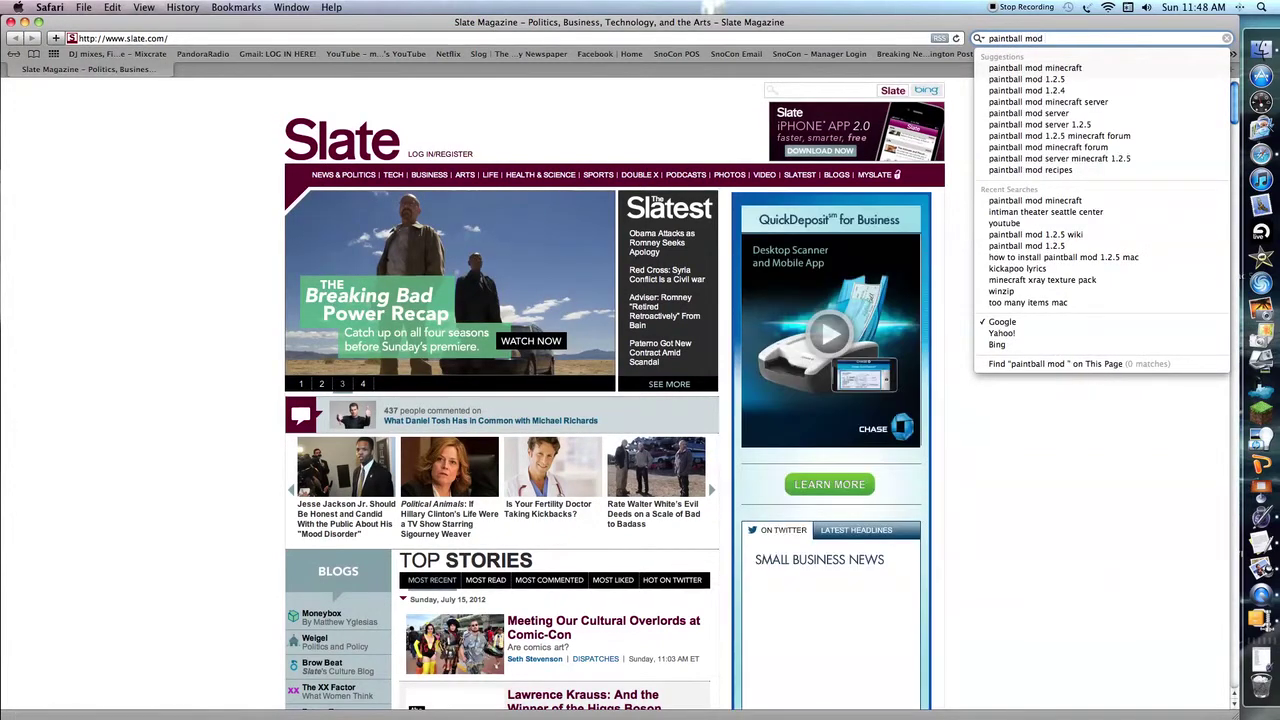
{"action": "key", "text": "Down"}
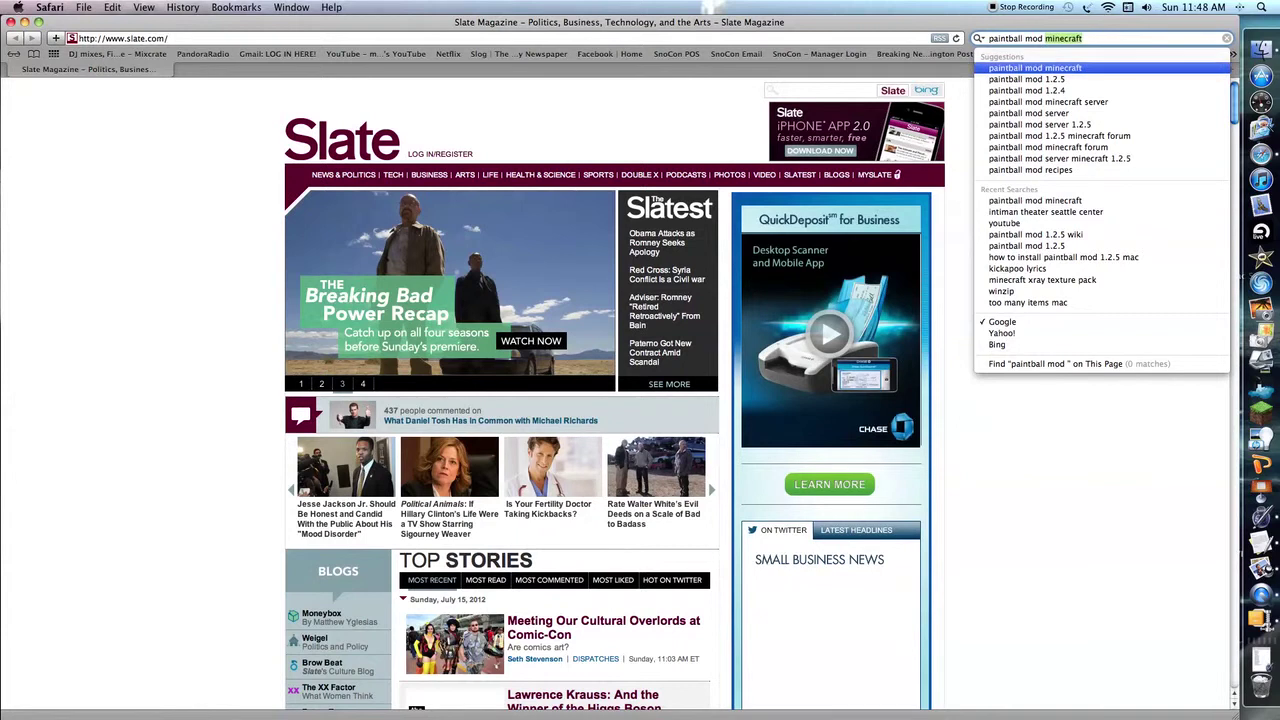
{"action": "key", "text": "Return"}
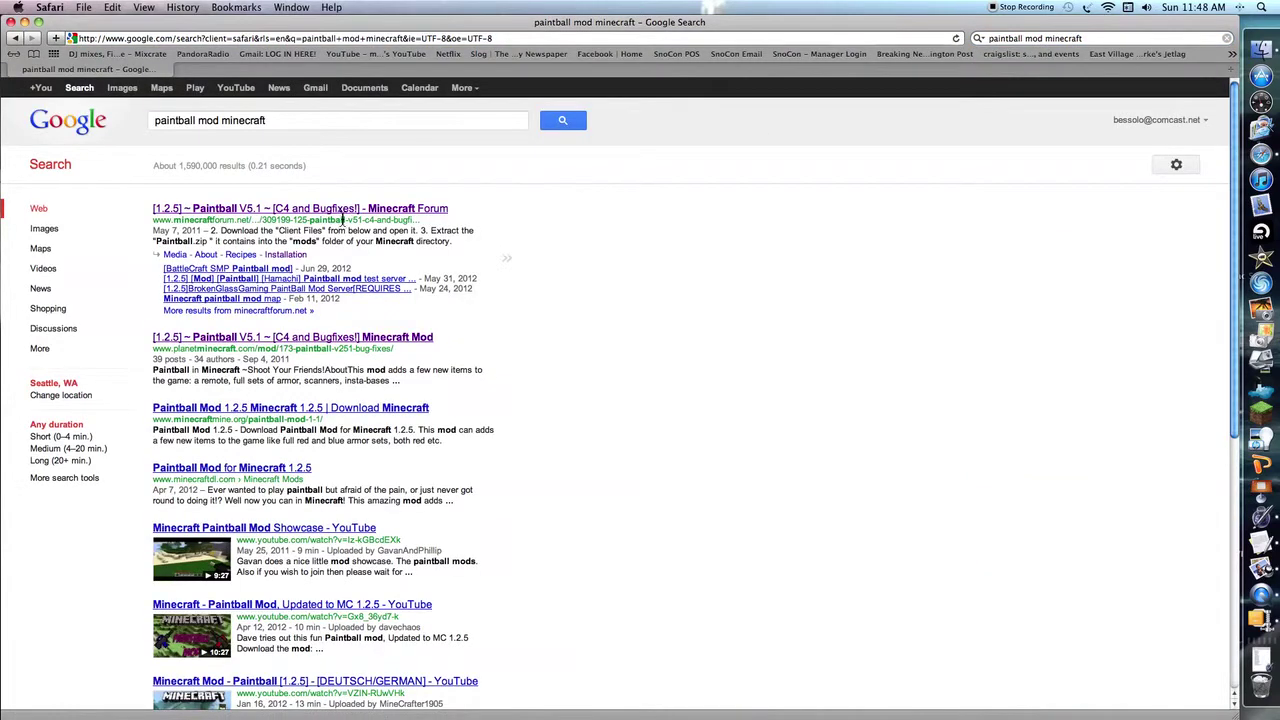
{"action": "left_click", "coordinate": [349, 211]}
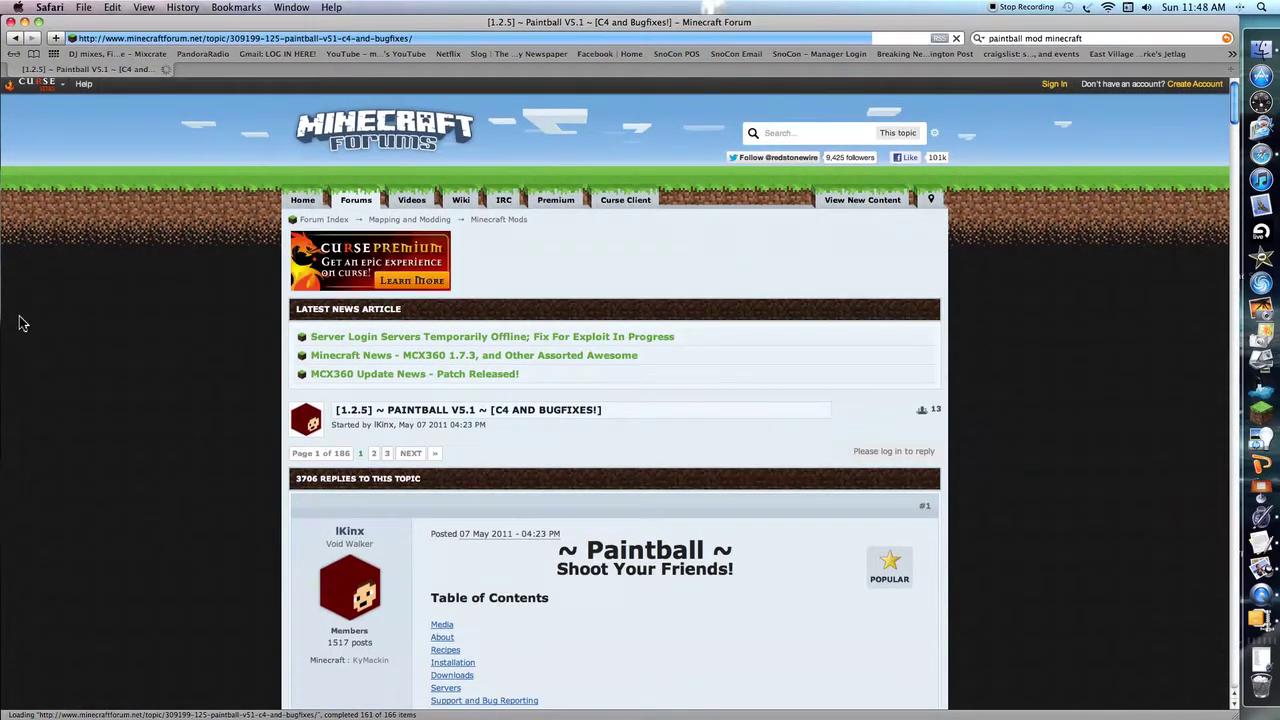
{"action": "scroll", "coordinate": [45, 300], "scroll_direction": "down", "scroll_amount": 8}
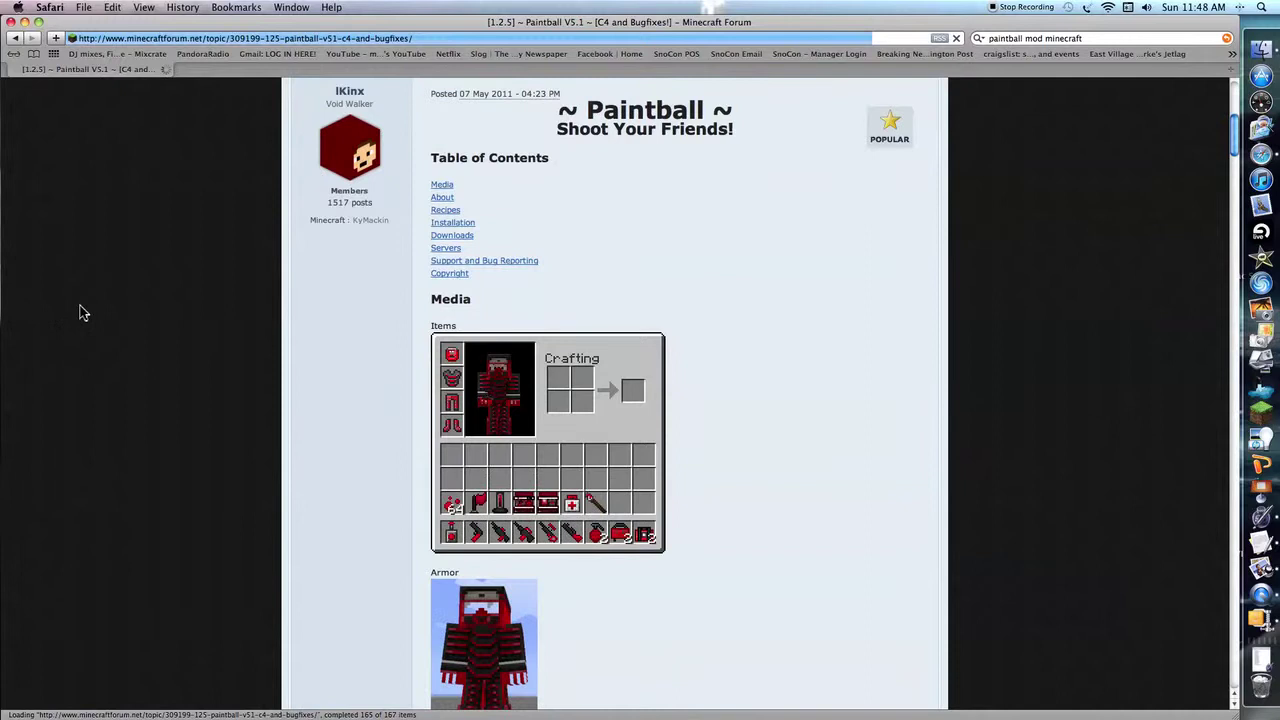
{"action": "scroll", "coordinate": [253, 446], "scroll_direction": "down", "scroll_amount": 2}
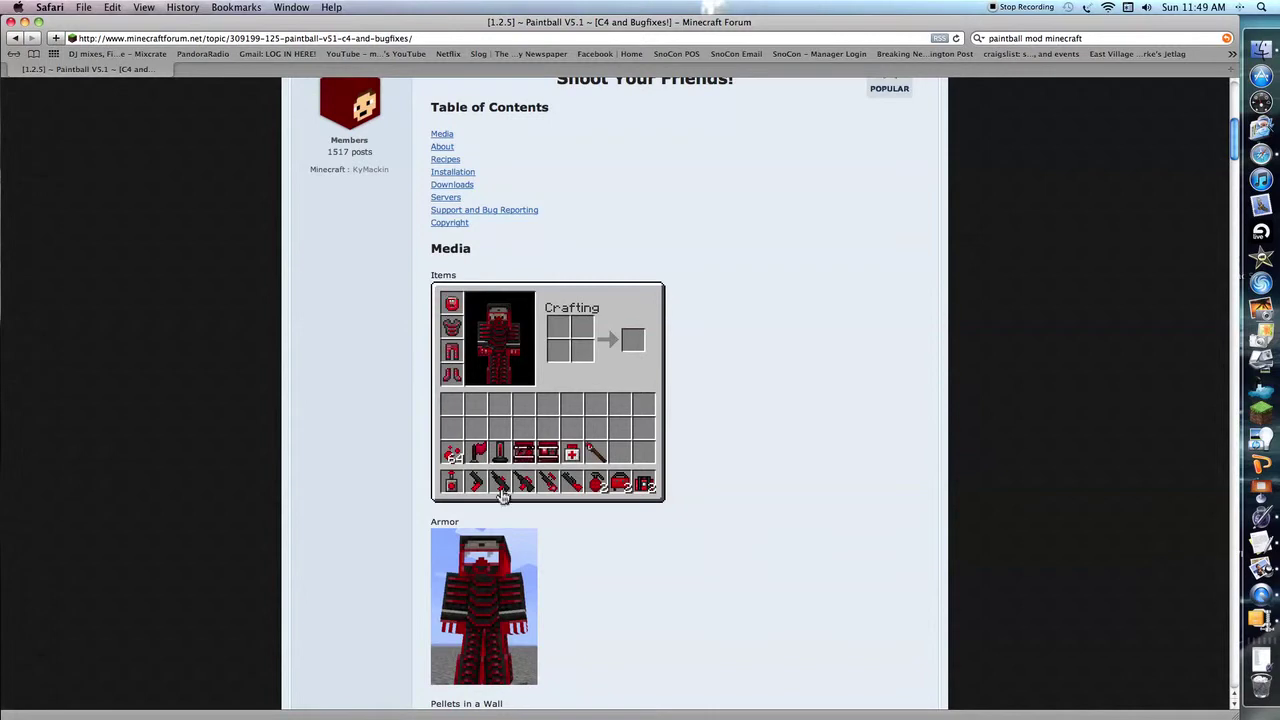
{"action": "scroll", "coordinate": [575, 545], "scroll_direction": "down", "scroll_amount": 10}
{"action": "scroll", "coordinate": [597, 565], "scroll_direction": "up", "scroll_amount": 12}
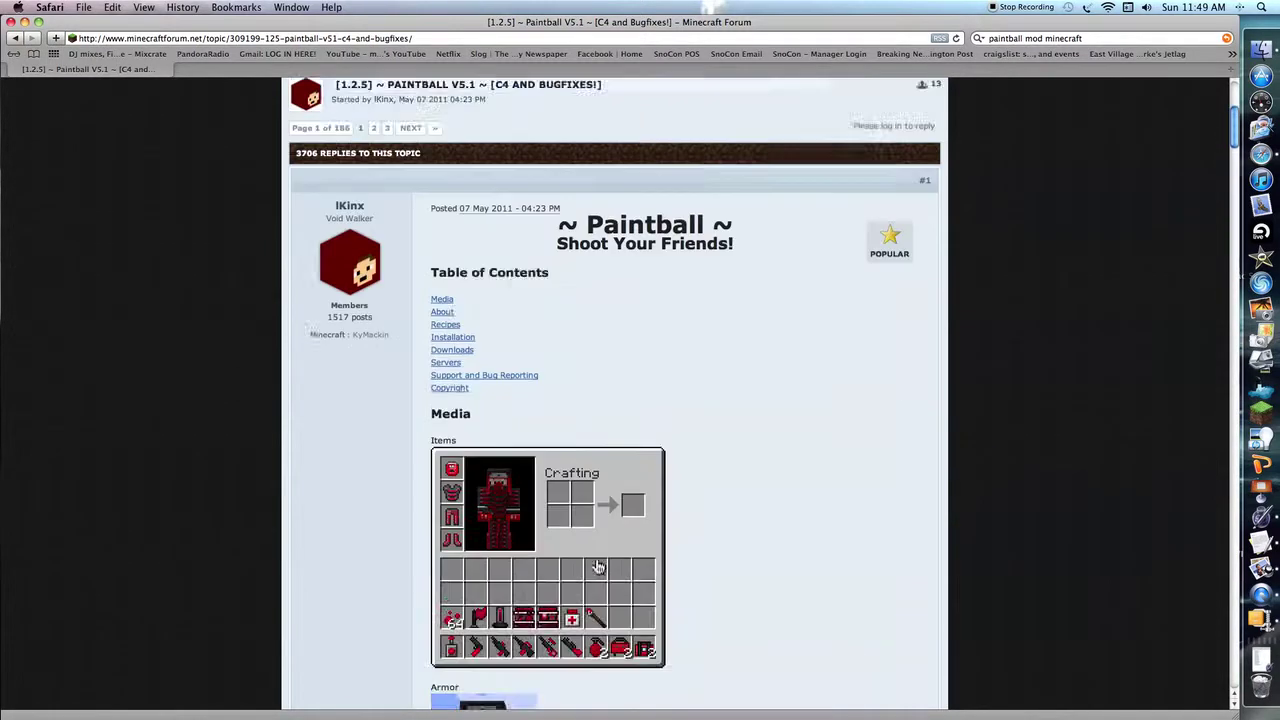
{"action": "scroll", "coordinate": [590, 566], "scroll_direction": "up", "scroll_amount": 3}
{"action": "scroll", "coordinate": [583, 569], "scroll_direction": "down", "scroll_amount": 8}
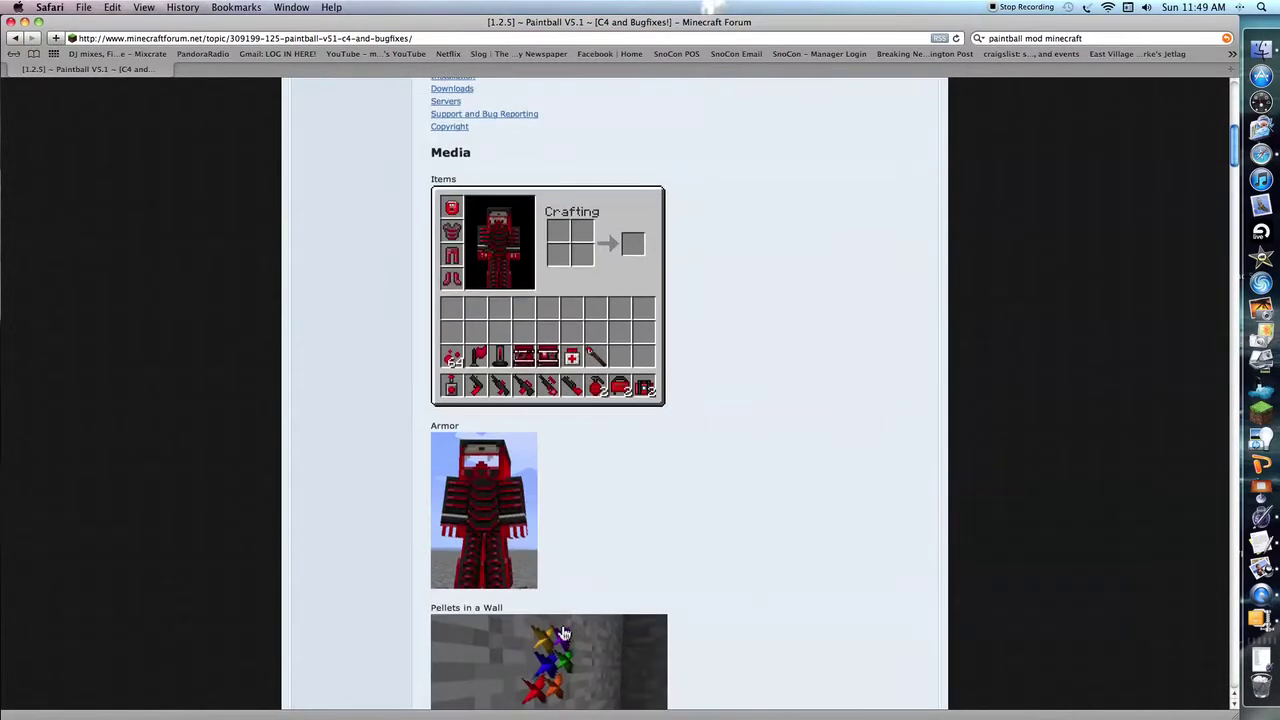
{"action": "scroll", "coordinate": [635, 660], "scroll_direction": "up", "scroll_amount": 8}
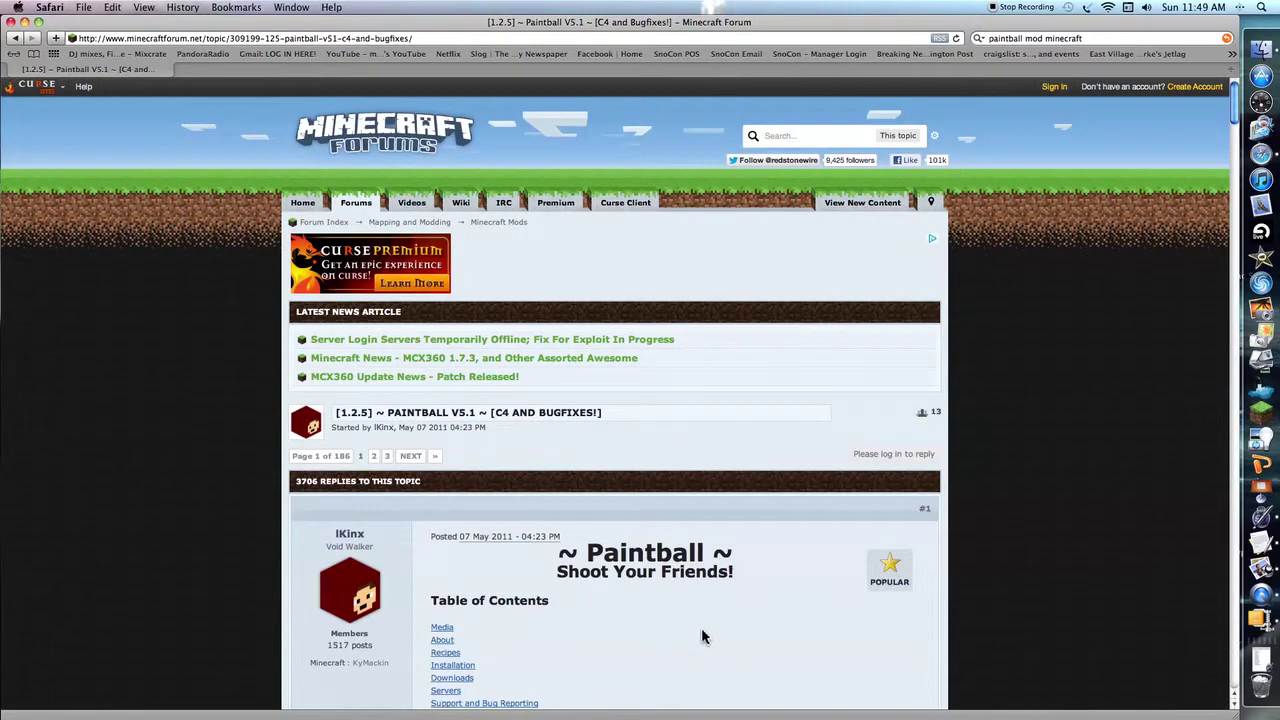
{"action": "scroll", "coordinate": [701, 627], "scroll_direction": "down", "scroll_amount": 3}
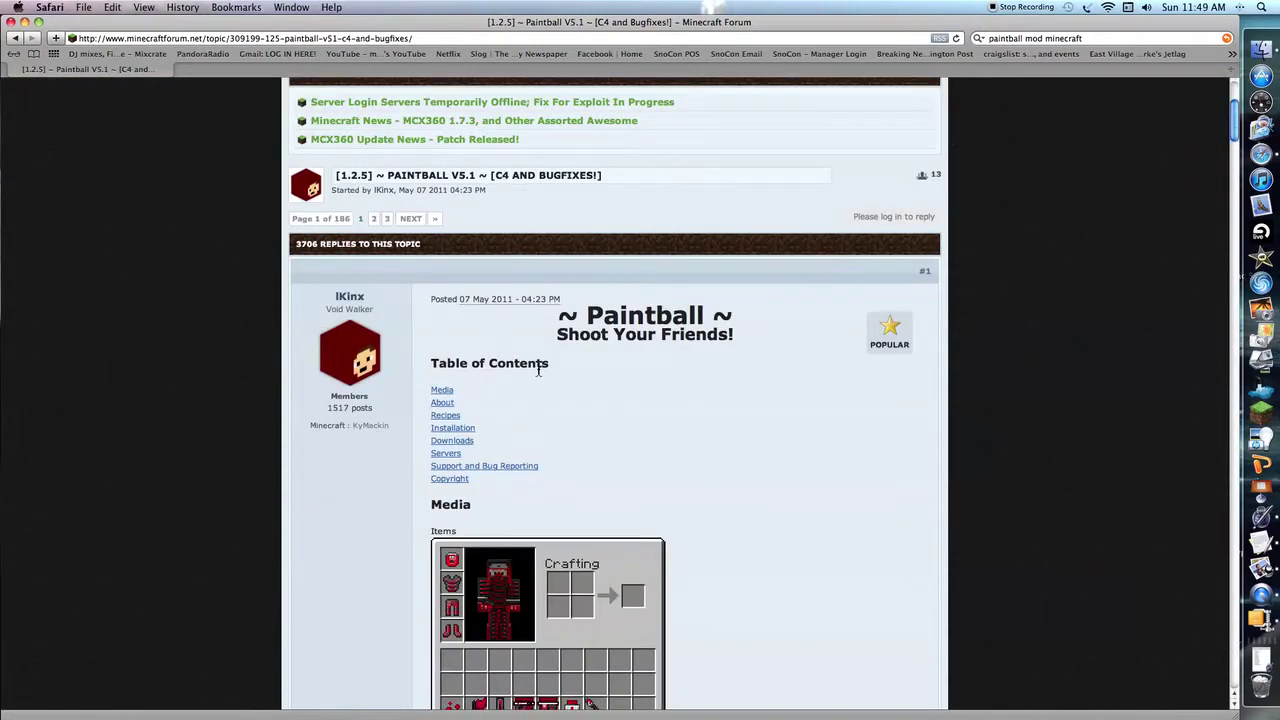
Follow the Installation section's Forge link to the recommended client download's adf.ly page
{"action": "left_click", "coordinate": [453, 428]}
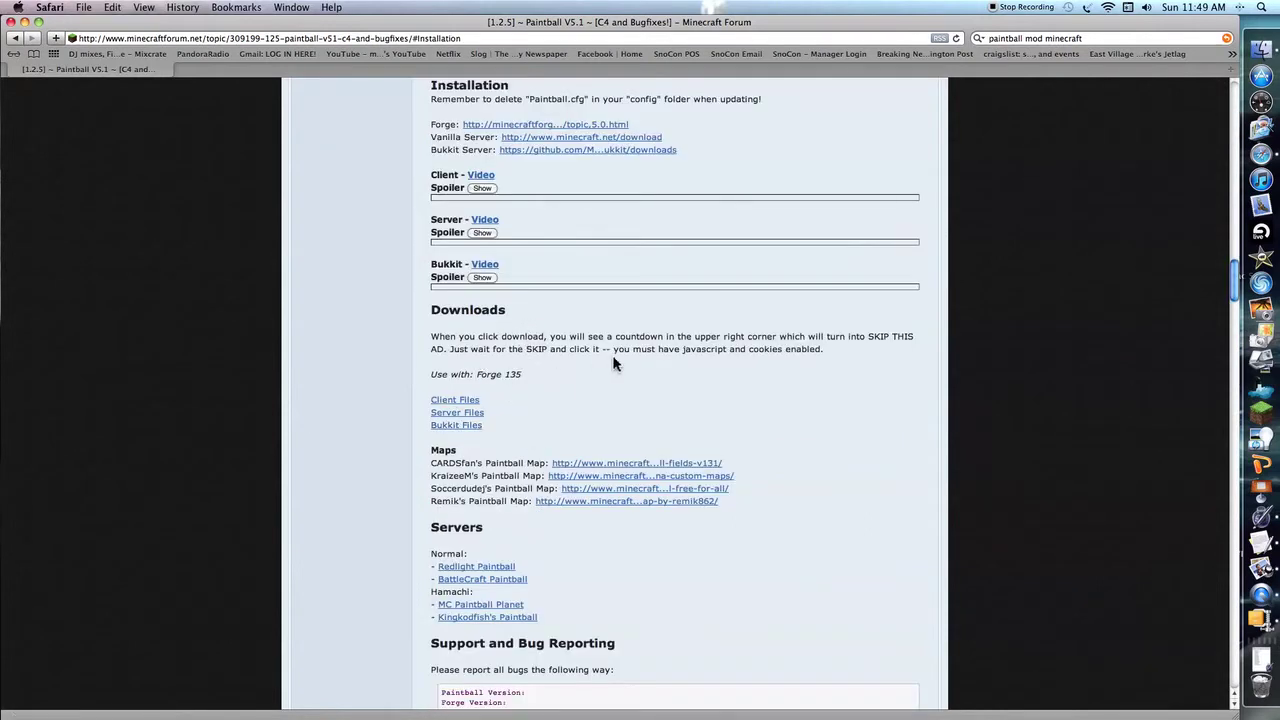
{"action": "scroll", "coordinate": [495, 457], "scroll_direction": "up", "scroll_amount": 2}
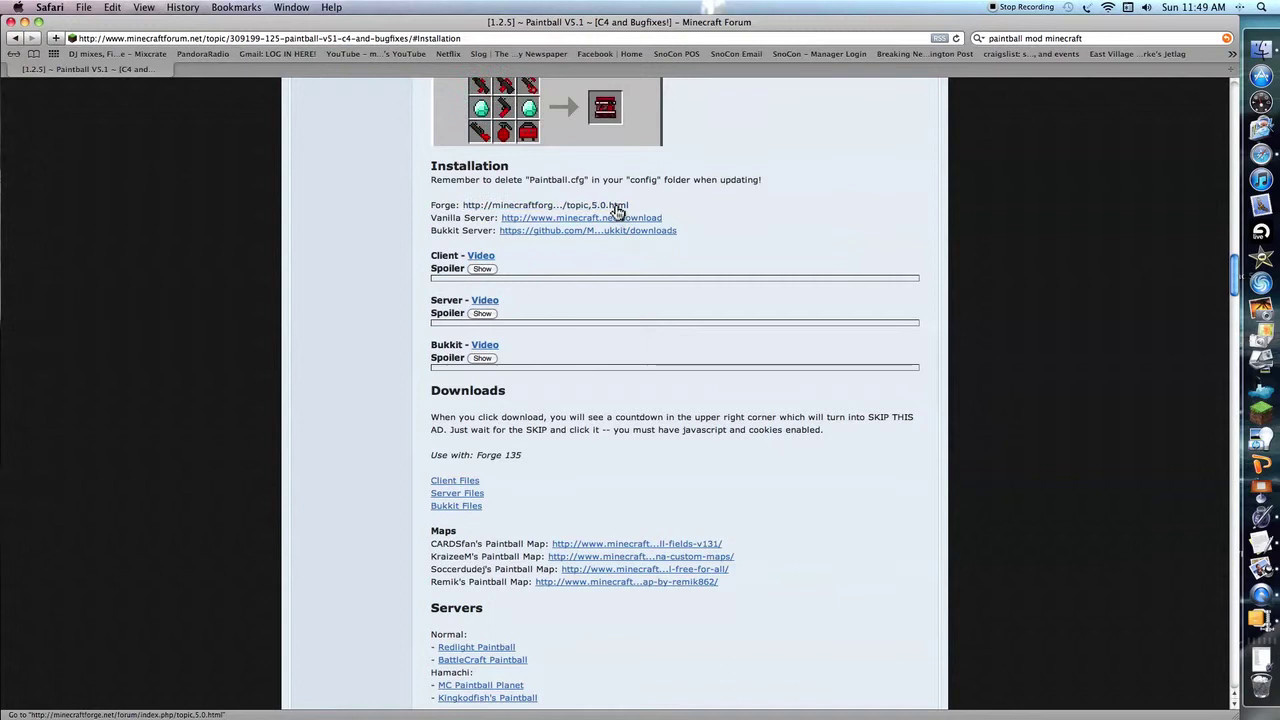
{"action": "left_click", "coordinate": [513, 205]}
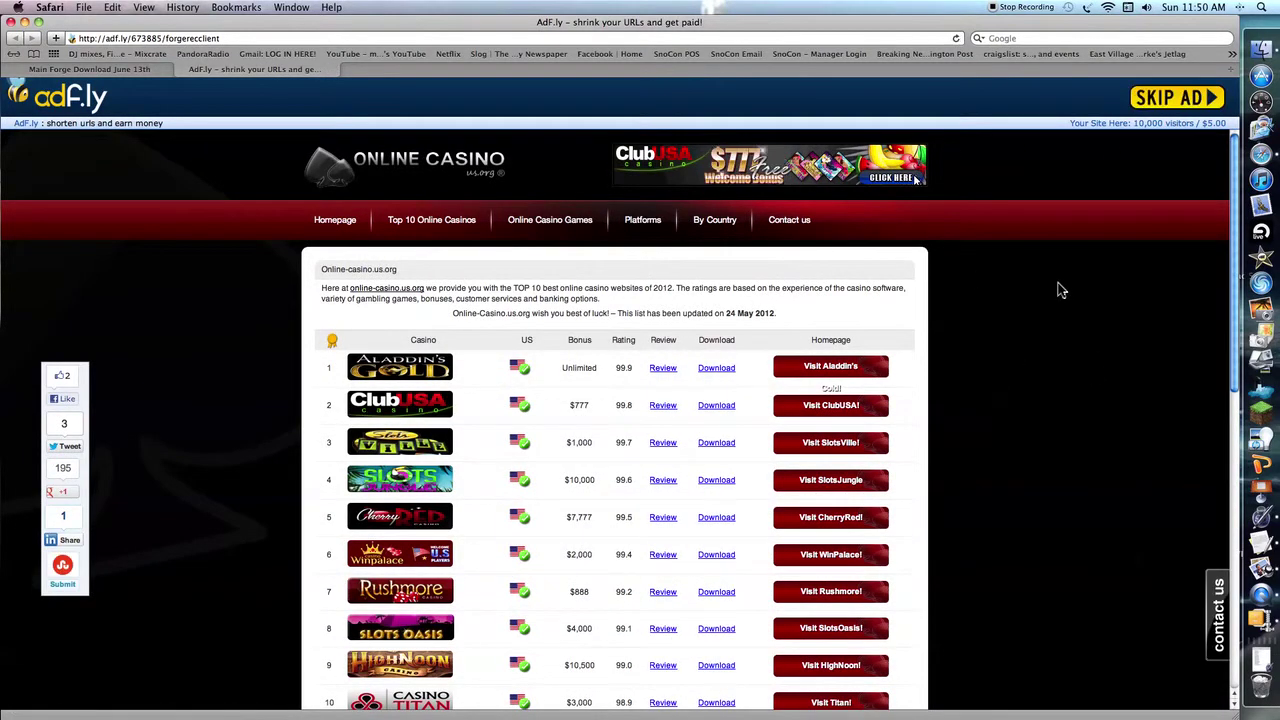
Skip the ad to start the Forge download, then remove the duplicate MinecraftForge-3-3 download entry
{"action": "left_click", "coordinate": [1190, 97]}
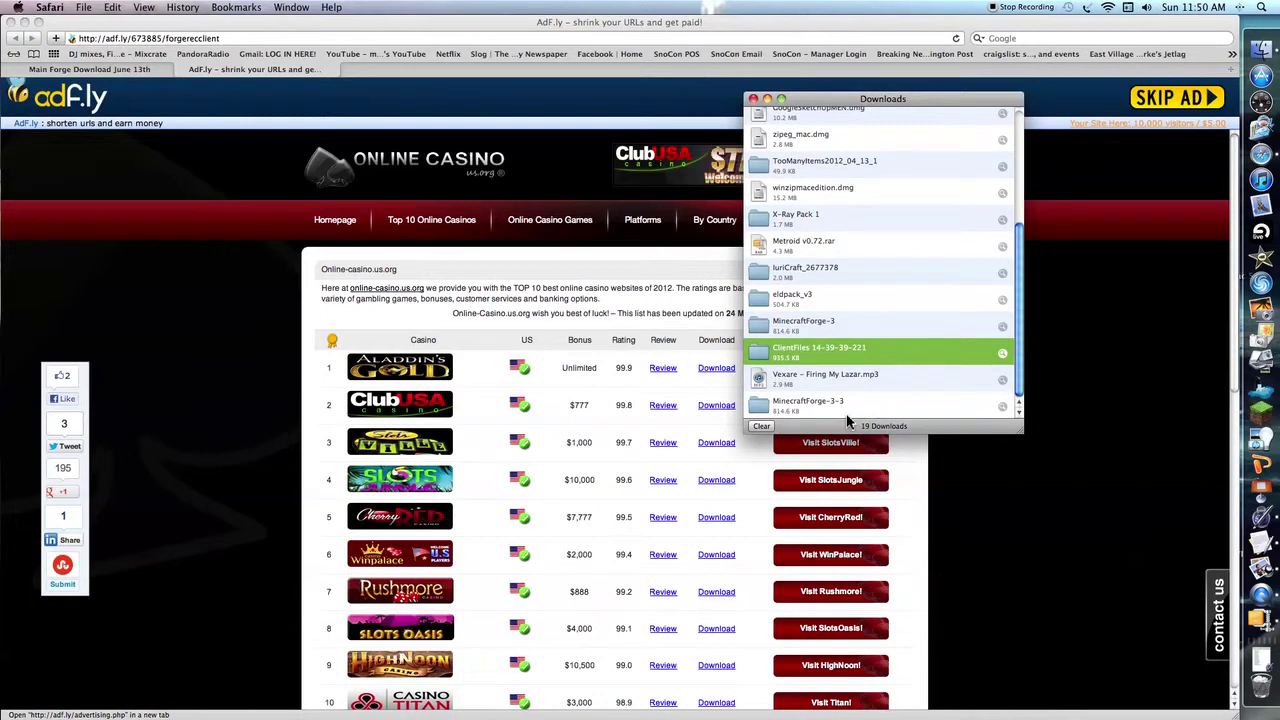
{"action": "right_click", "coordinate": [850, 402]}
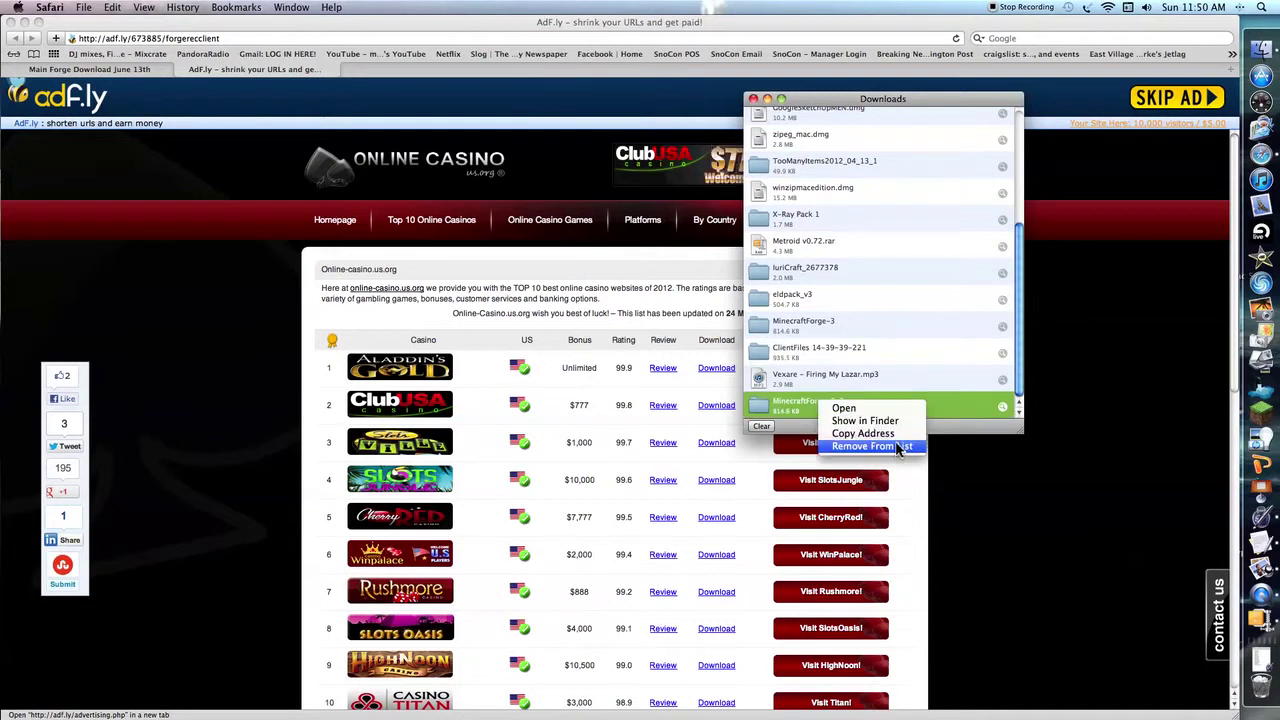
{"action": "left_click", "coordinate": [897, 447]}
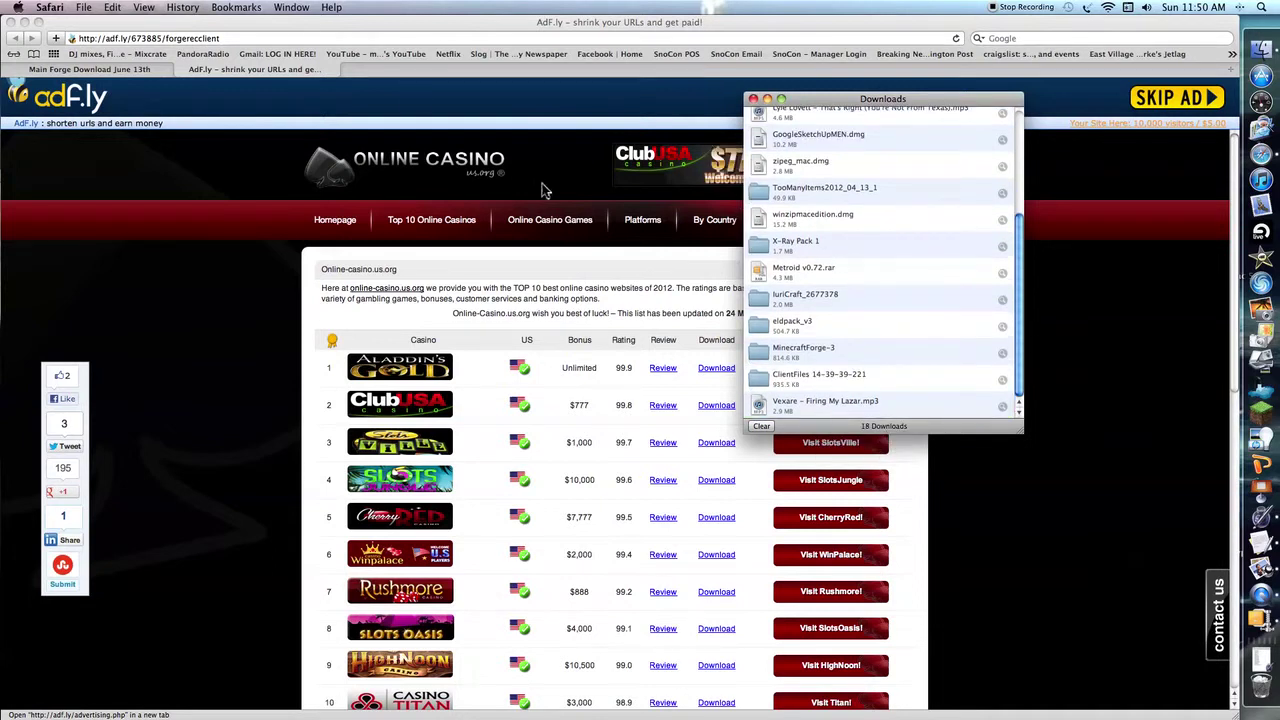
Keep the browser window open, close the AdF.ly tab and return to the paintball topic
{"action": "left_click", "coordinate": [12, 22]}
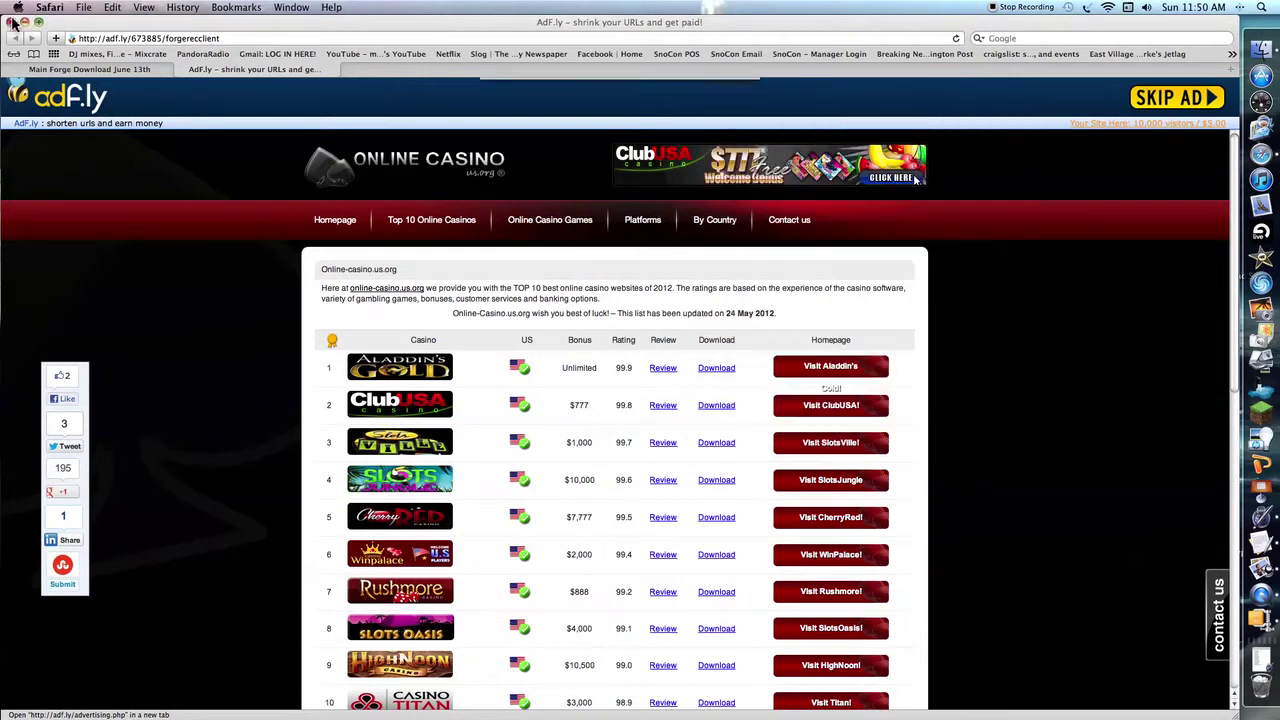
{"action": "left_click", "coordinate": [12, 22]}
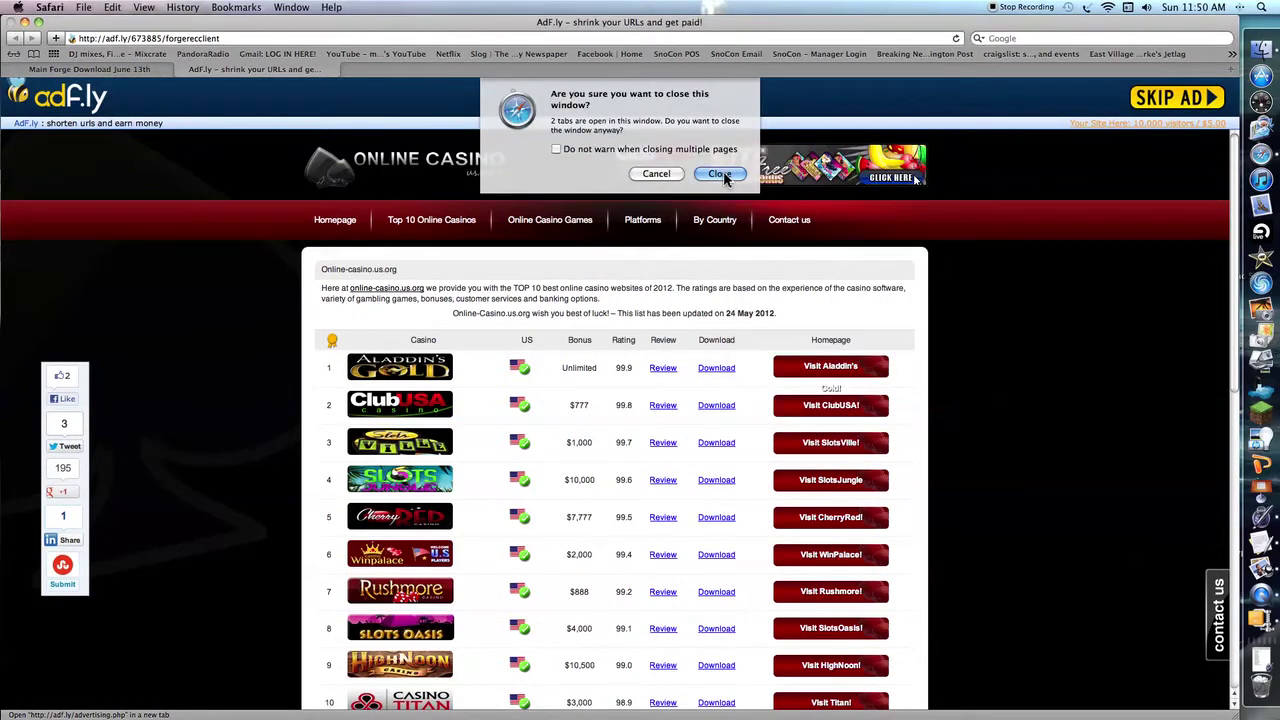
{"action": "left_click", "coordinate": [655, 174]}
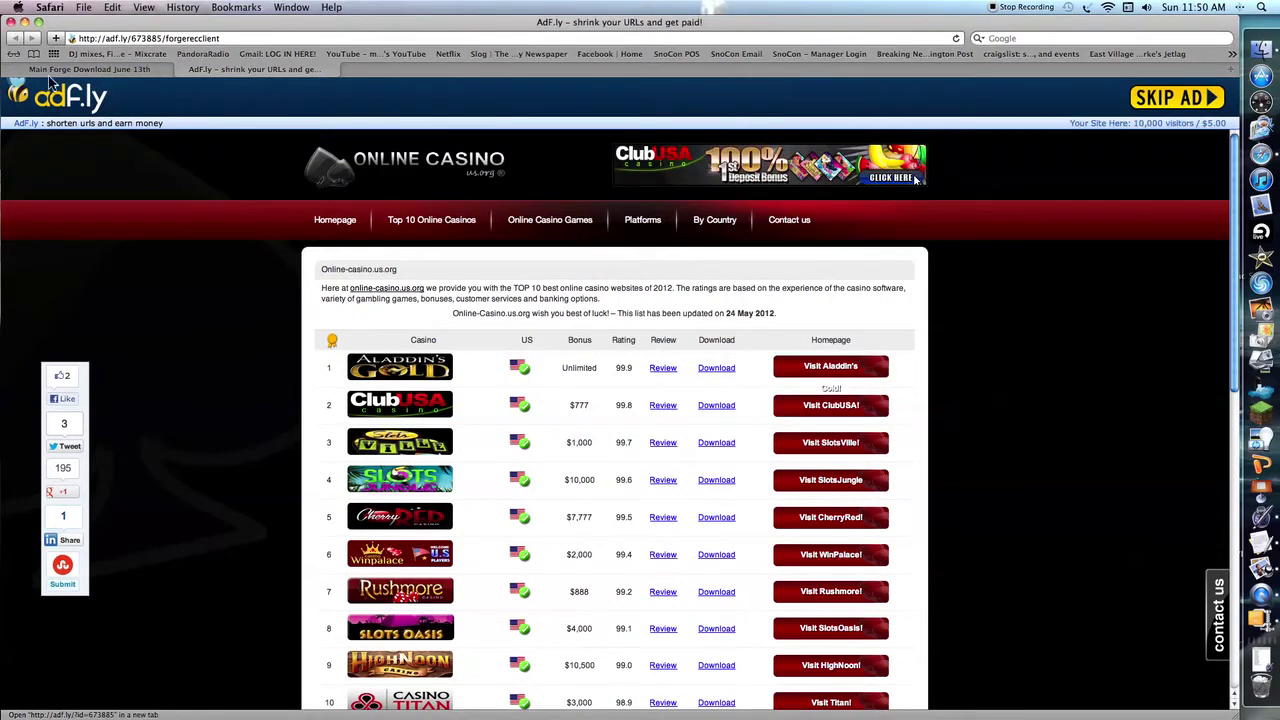
{"action": "left_click", "coordinate": [183, 70]}
{"action": "left_click", "coordinate": [21, 38]}
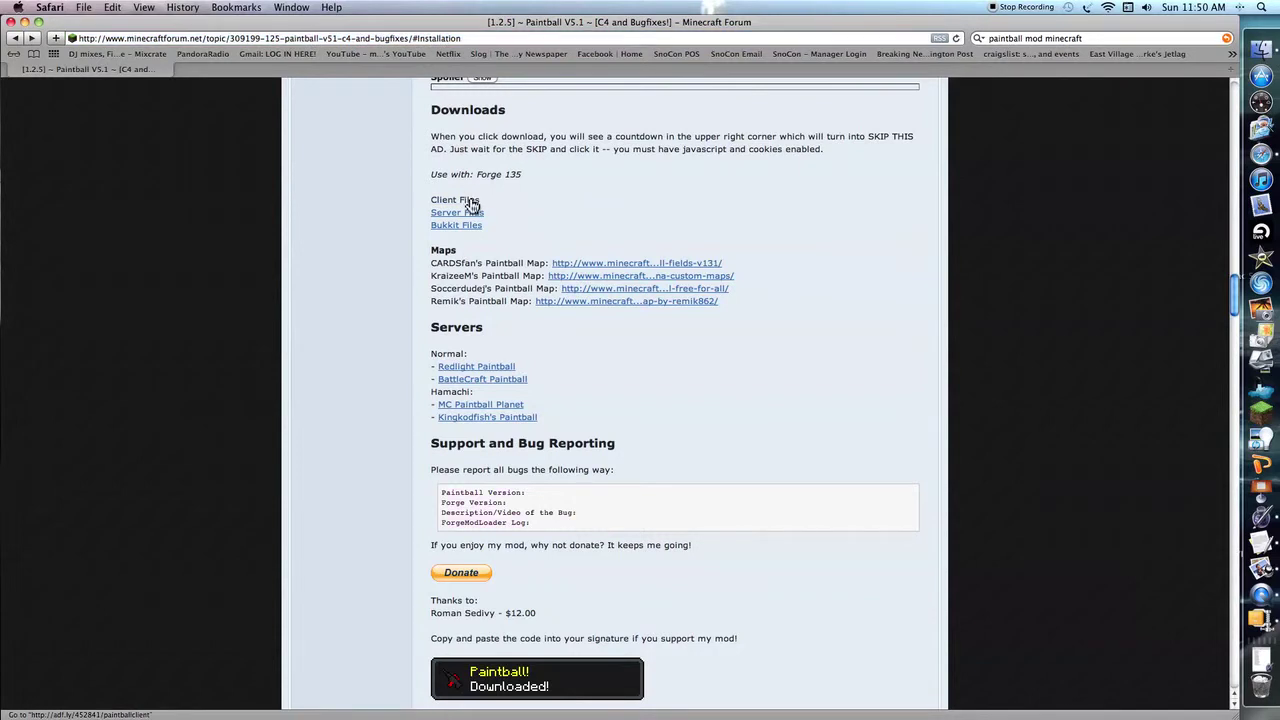
Download the paintball Client Files past the adf.ly ad page, then close the browser window
{"action": "left_click", "coordinate": [473, 204]}
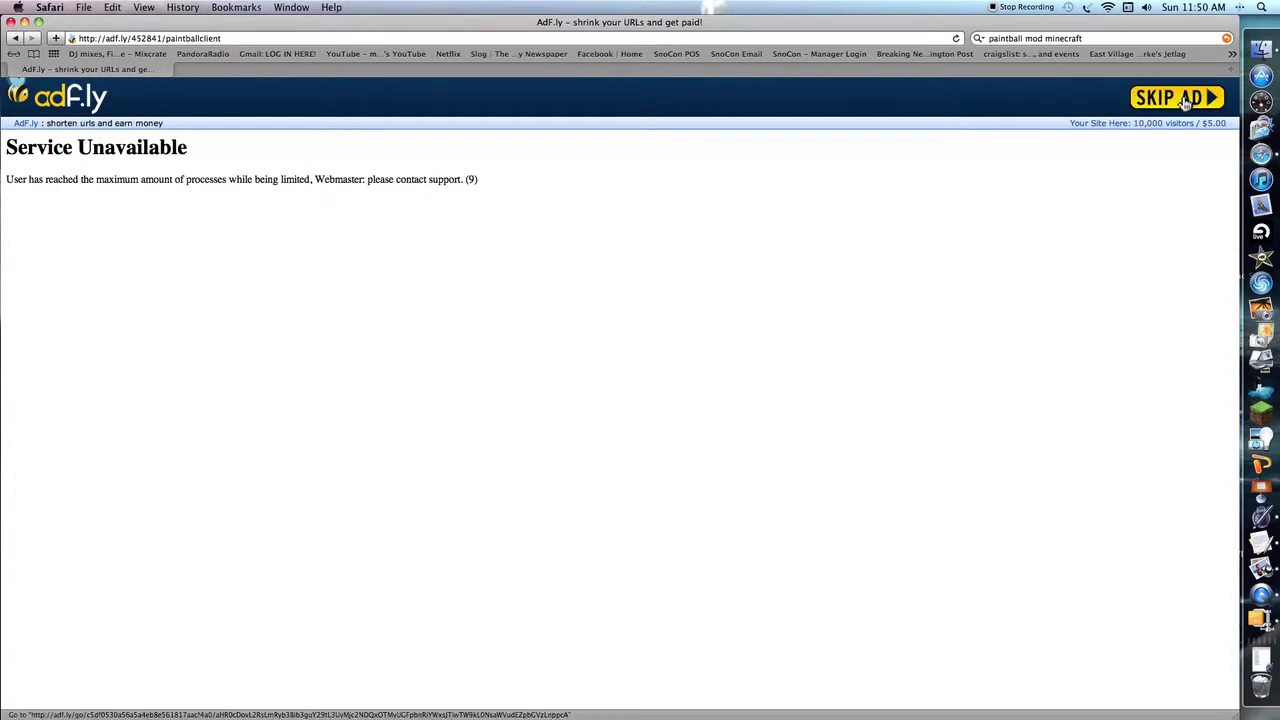
{"action": "left_click", "coordinate": [1185, 100]}
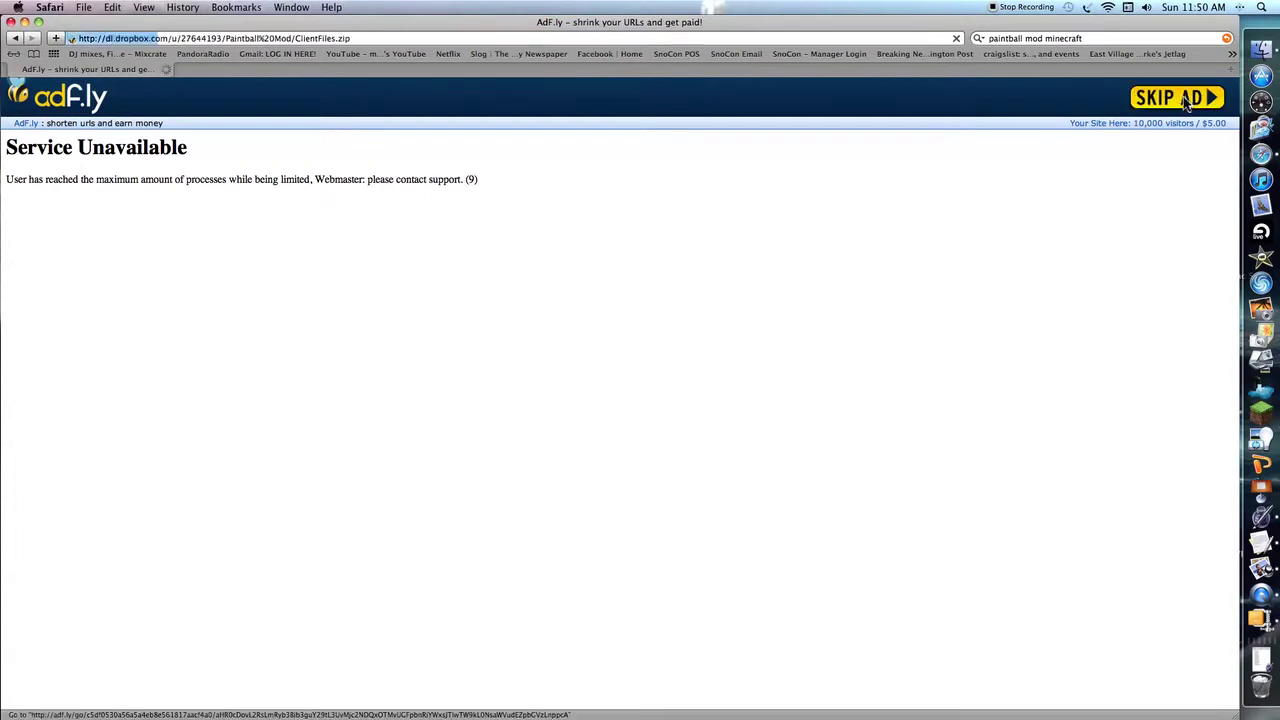
{"action": "left_click", "coordinate": [10, 21]}
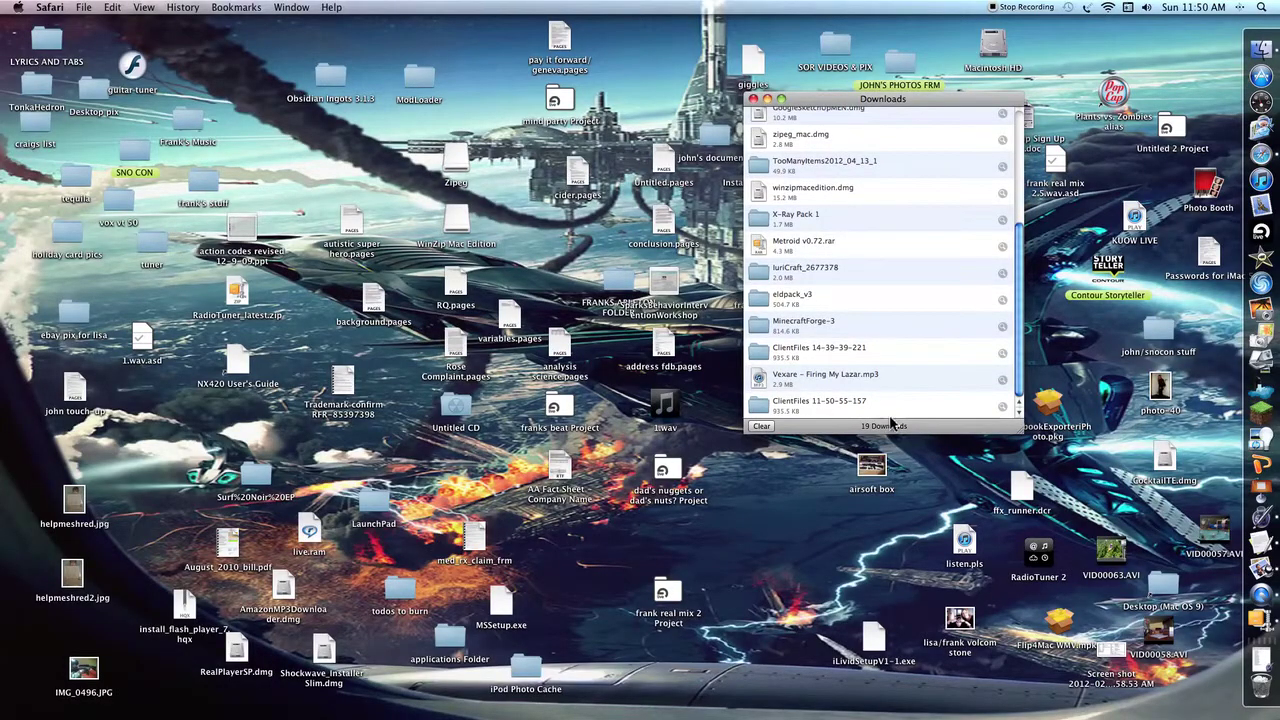
Remove the ClientFiles 11-50-55-157 entry and move the Downloads window to the top-left corner
{"action": "right_click", "coordinate": [818, 403]}
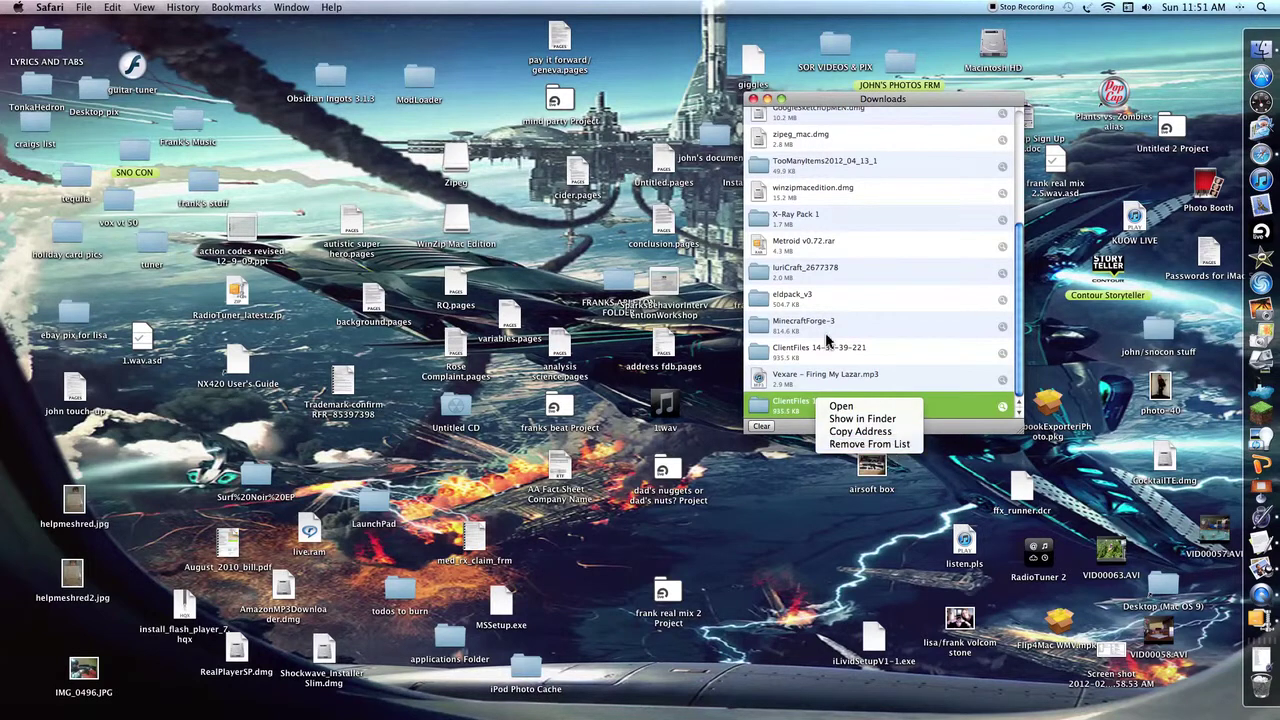
{"action": "left_click", "coordinate": [862, 446]}
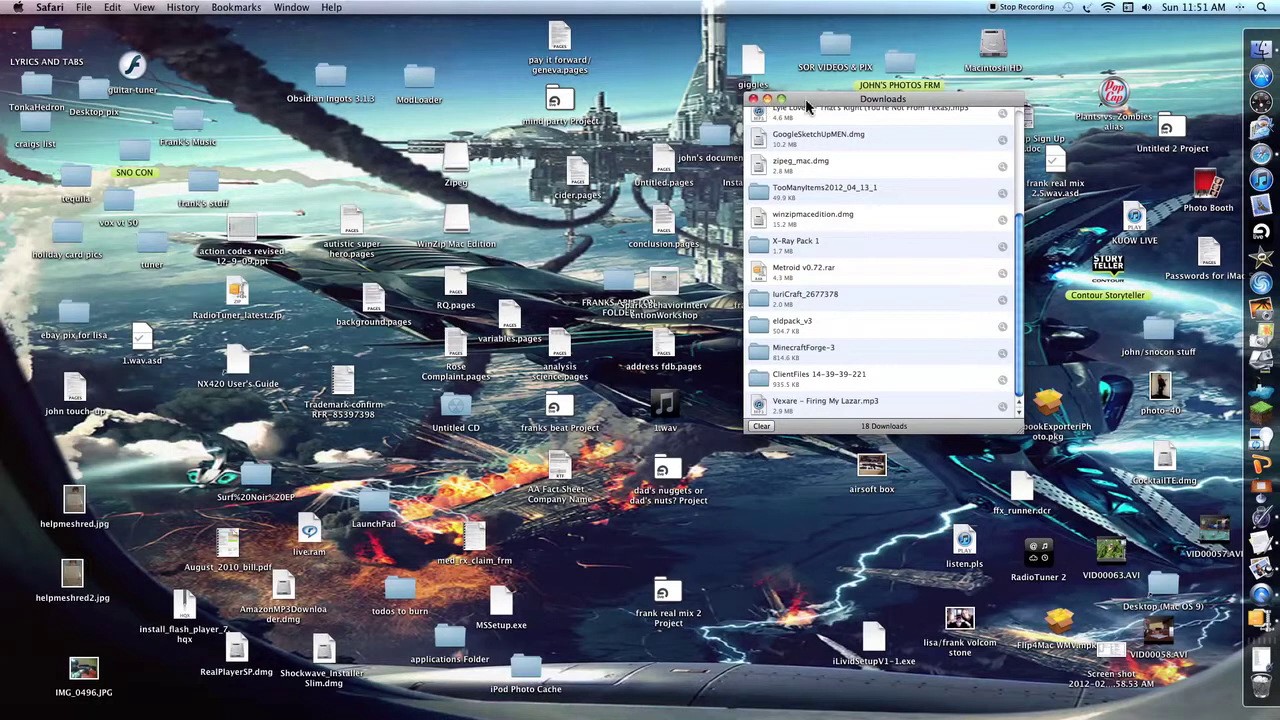
{"action": "left_click_drag", "start_coordinate": [831, 107], "coordinate": [160, 8]}
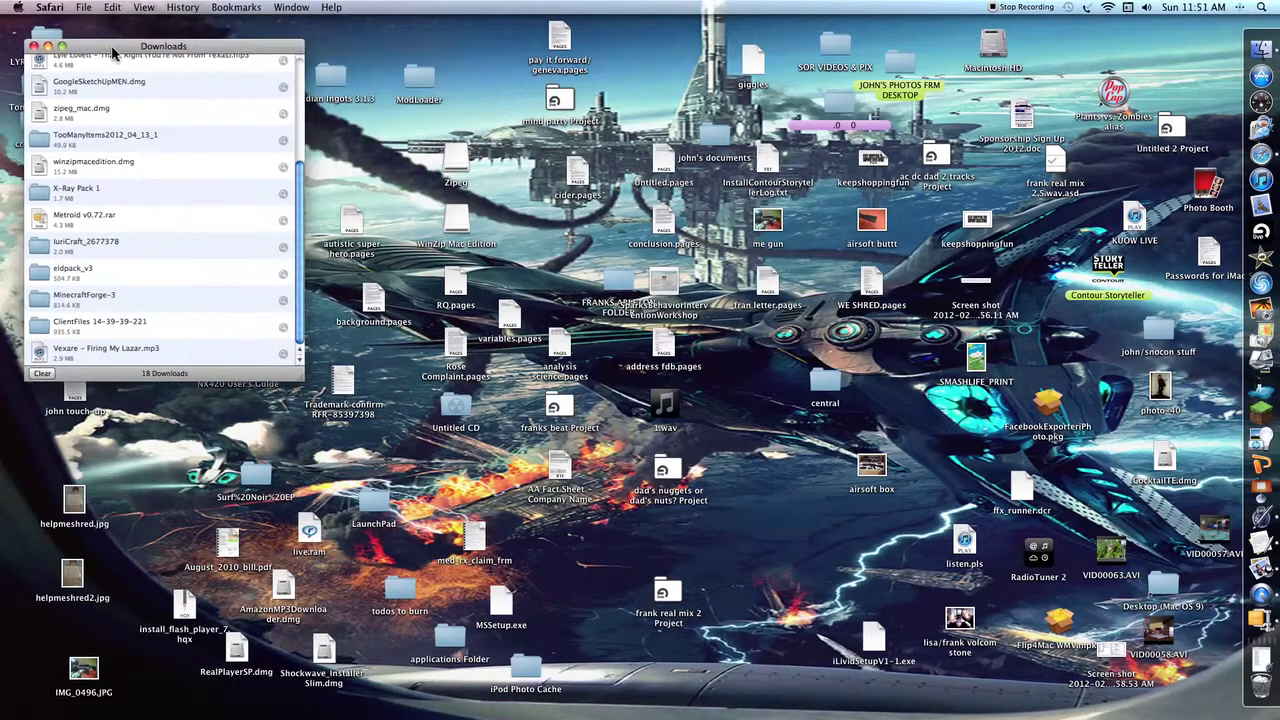
{"action": "left_click_drag", "start_coordinate": [113, 52], "coordinate": [111, 50]}
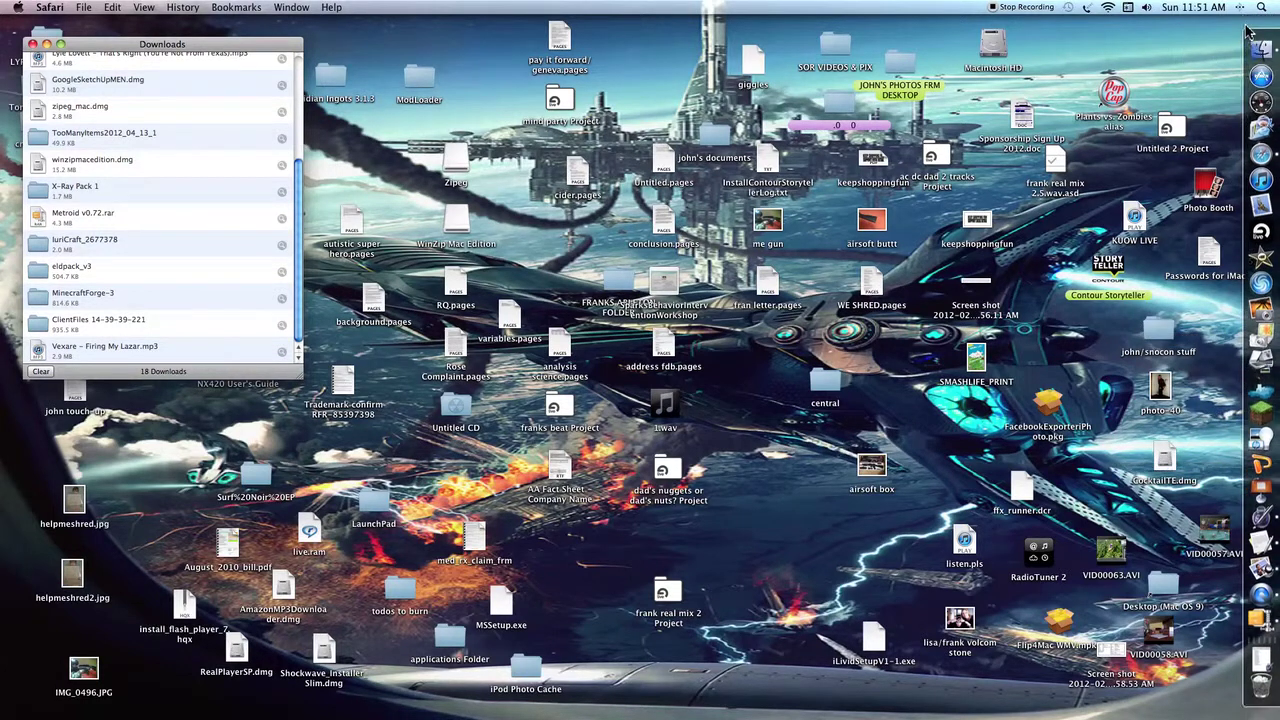
Browse from the home folder through Library, Application Support and minecraft into bin
{"action": "left_click", "coordinate": [1256, 50]}
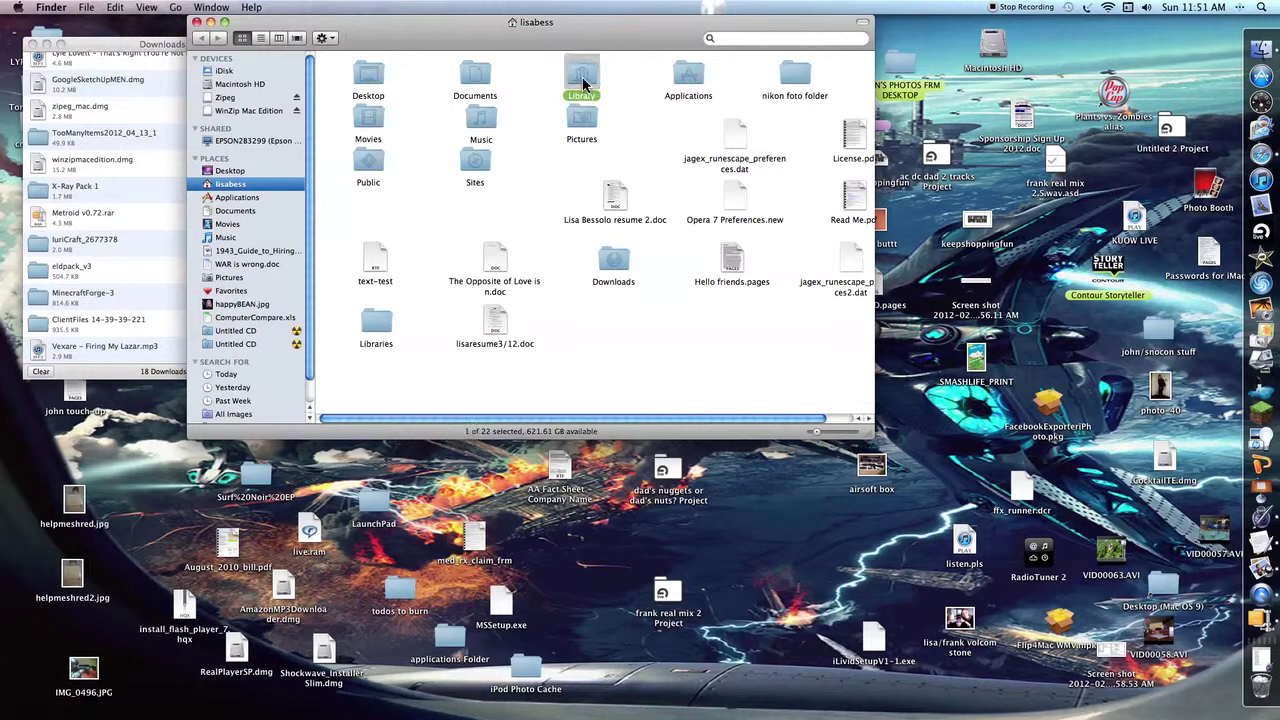
{"action": "double_click", "coordinate": [581, 72]}
{"action": "double_click", "coordinate": [474, 78]}
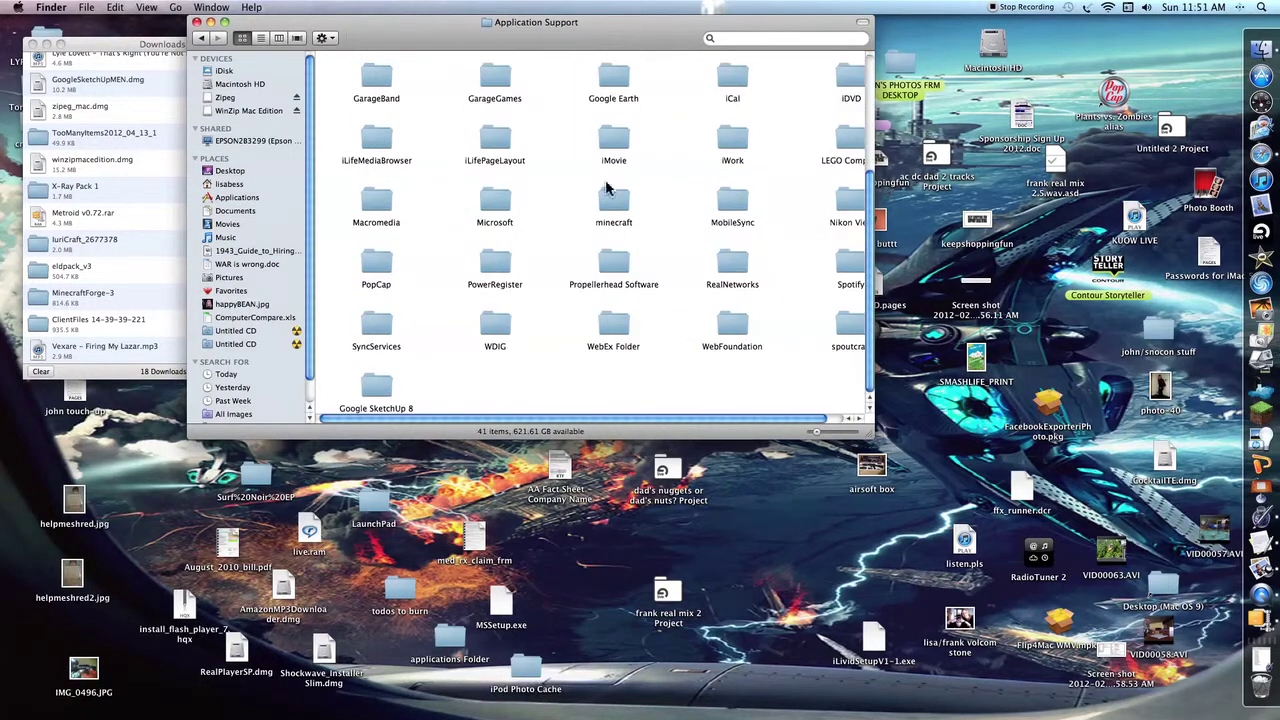
{"action": "double_click", "coordinate": [614, 200]}
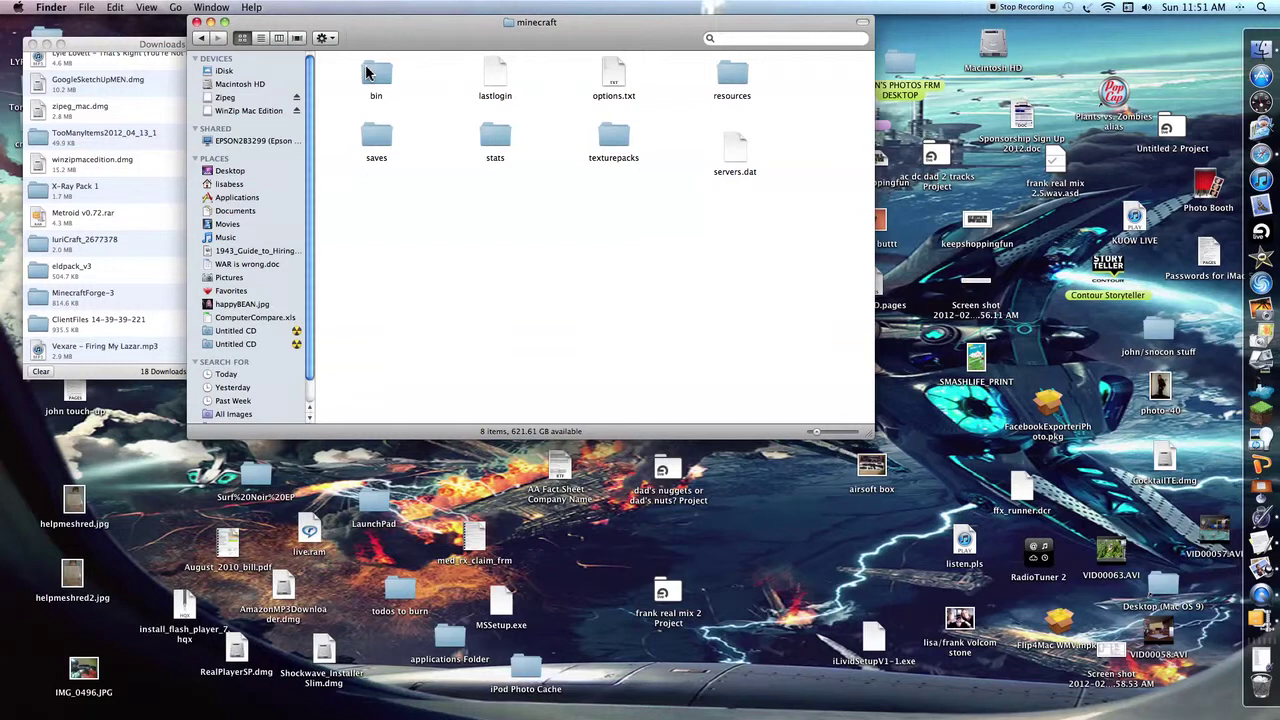
{"action": "double_click", "coordinate": [370, 73]}
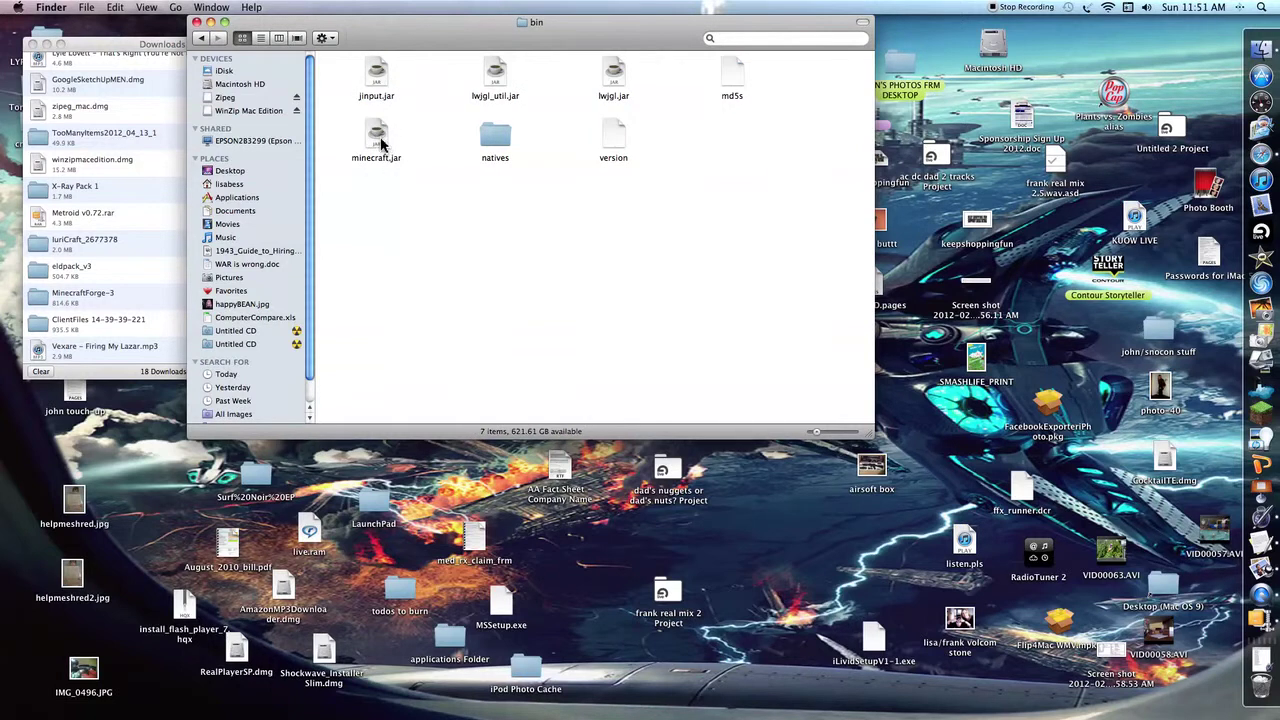
Open minecraft.jar with WinZip Mac through the Open With menu
{"action": "right_click", "coordinate": [378, 137]}
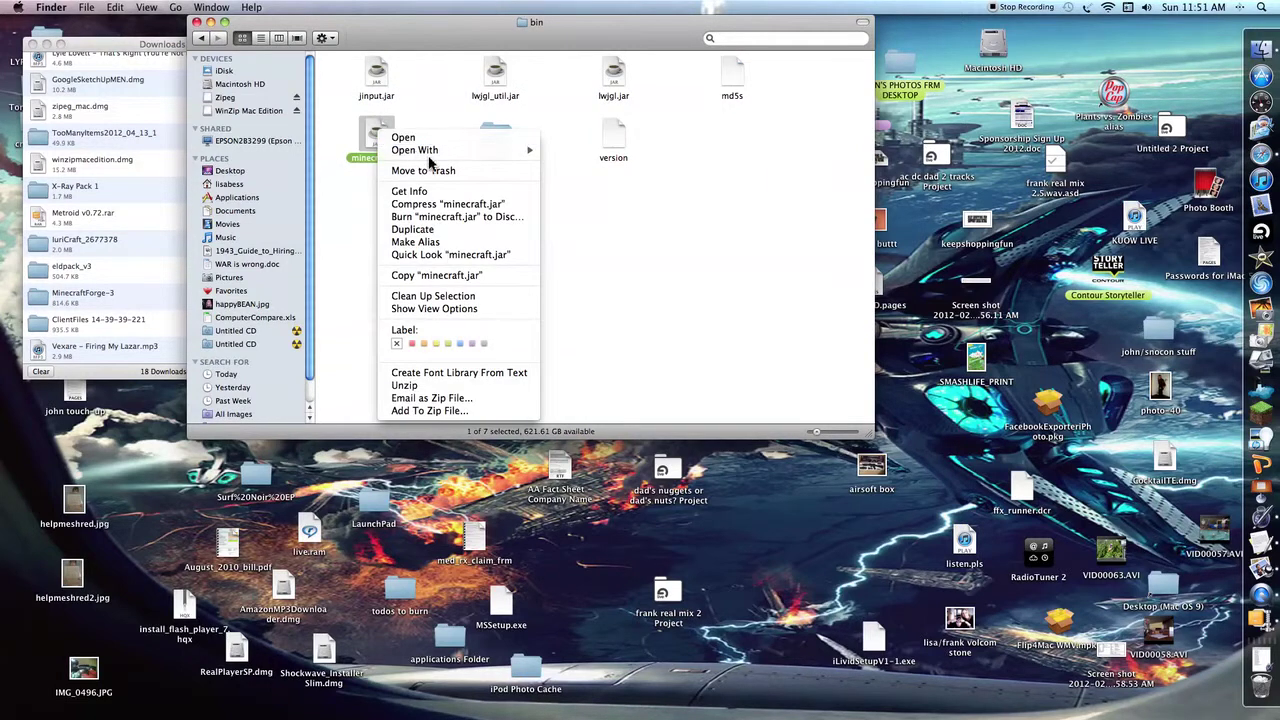
{"action": "mouse_move", "coordinate": [432, 152]}
{"action": "left_click", "coordinate": [652, 187]}
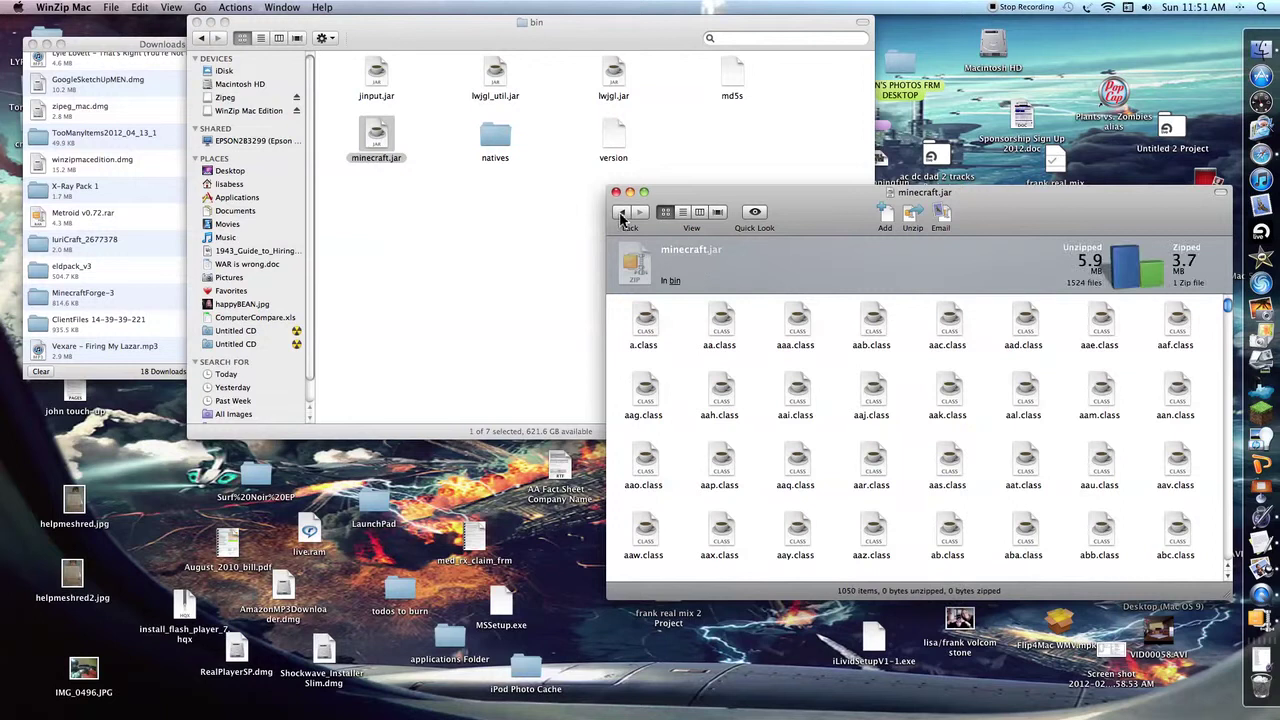
Switch minecraft.jar to list view and back to icons, then scroll down to the META-INF folder
{"action": "key", "text": "super+2"}
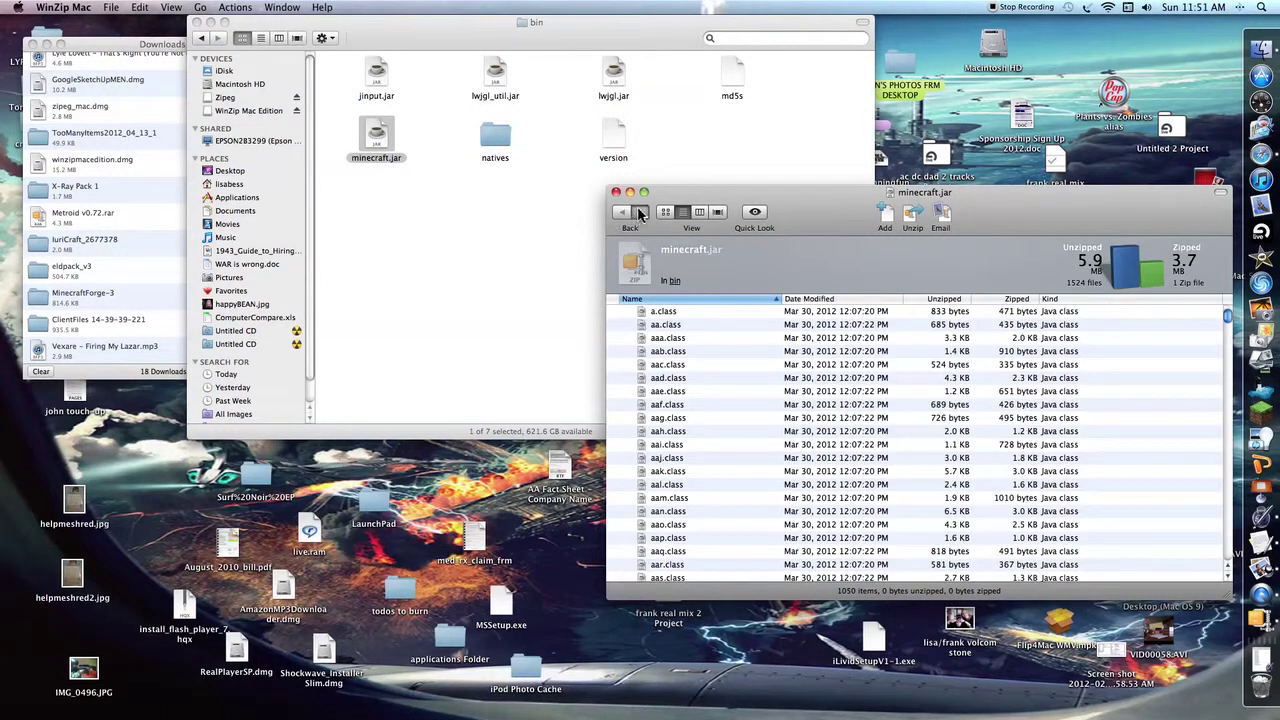
{"action": "key", "text": "super+1"}
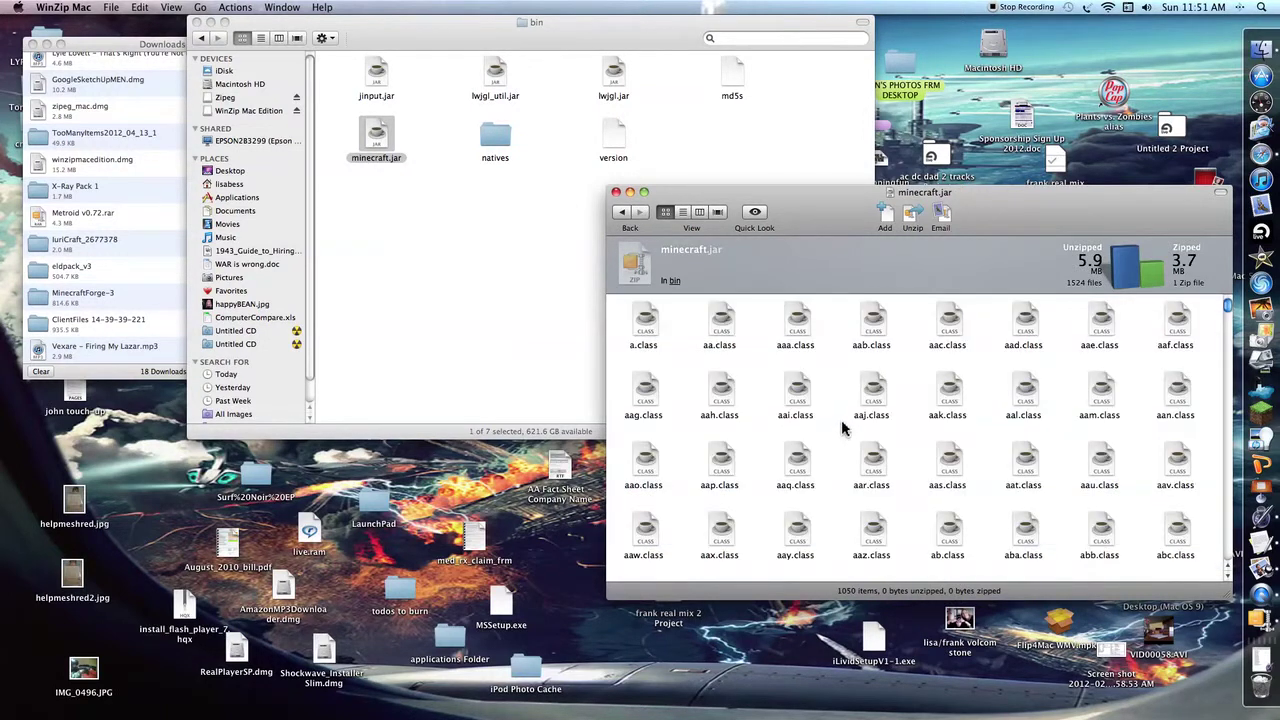
{"action": "scroll", "coordinate": [834, 414], "scroll_direction": "down", "scroll_amount": 10}
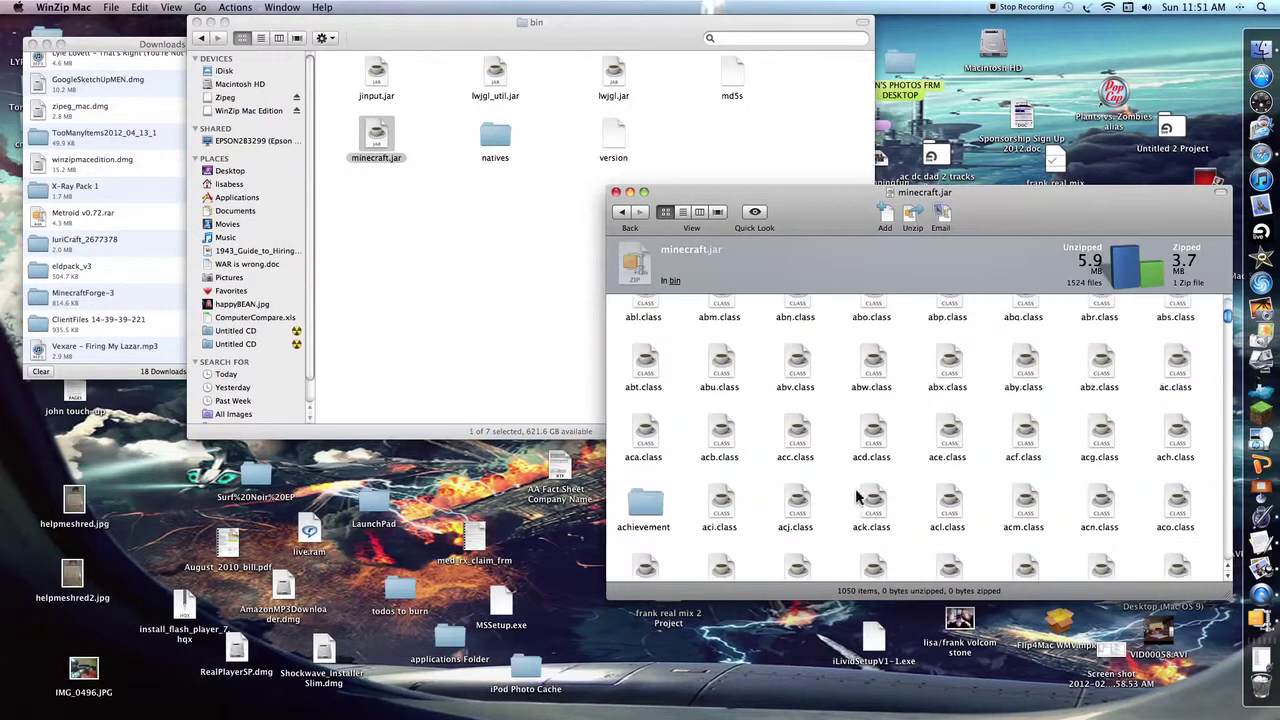
{"action": "scroll", "coordinate": [862, 518], "scroll_direction": "down", "scroll_amount": 10}
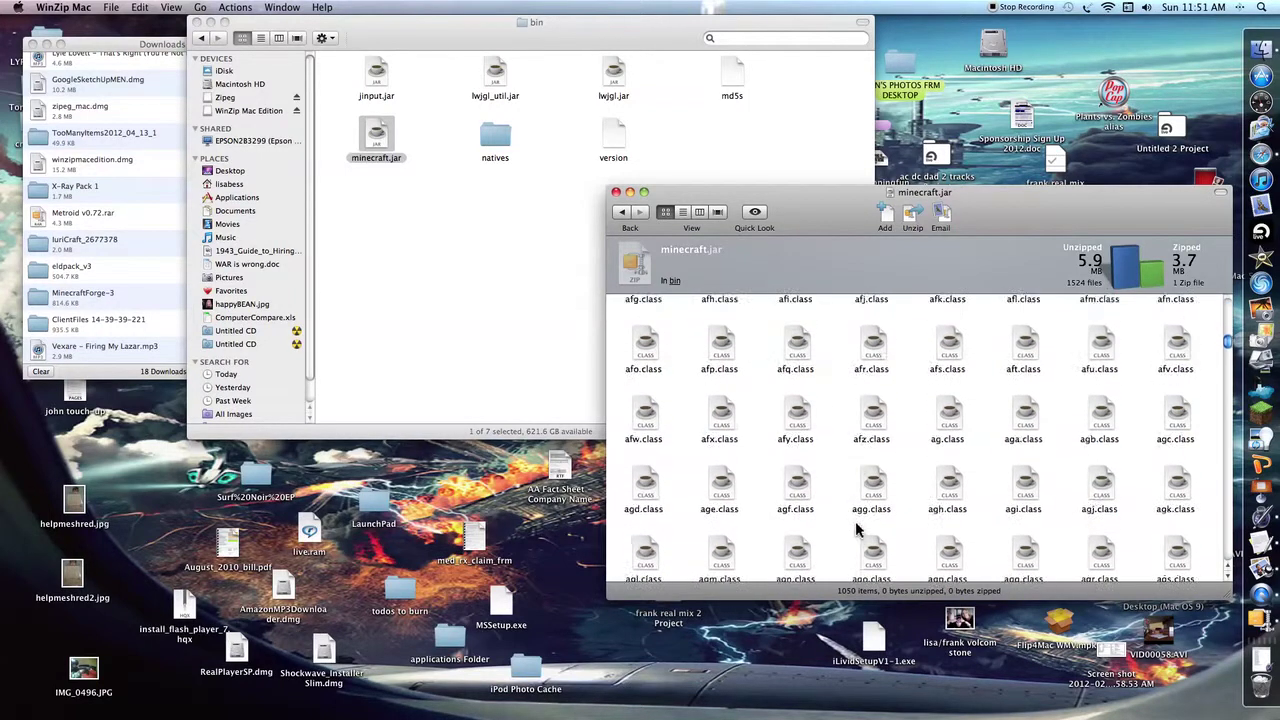
{"action": "scroll", "coordinate": [857, 530], "scroll_direction": "down", "scroll_amount": 14}
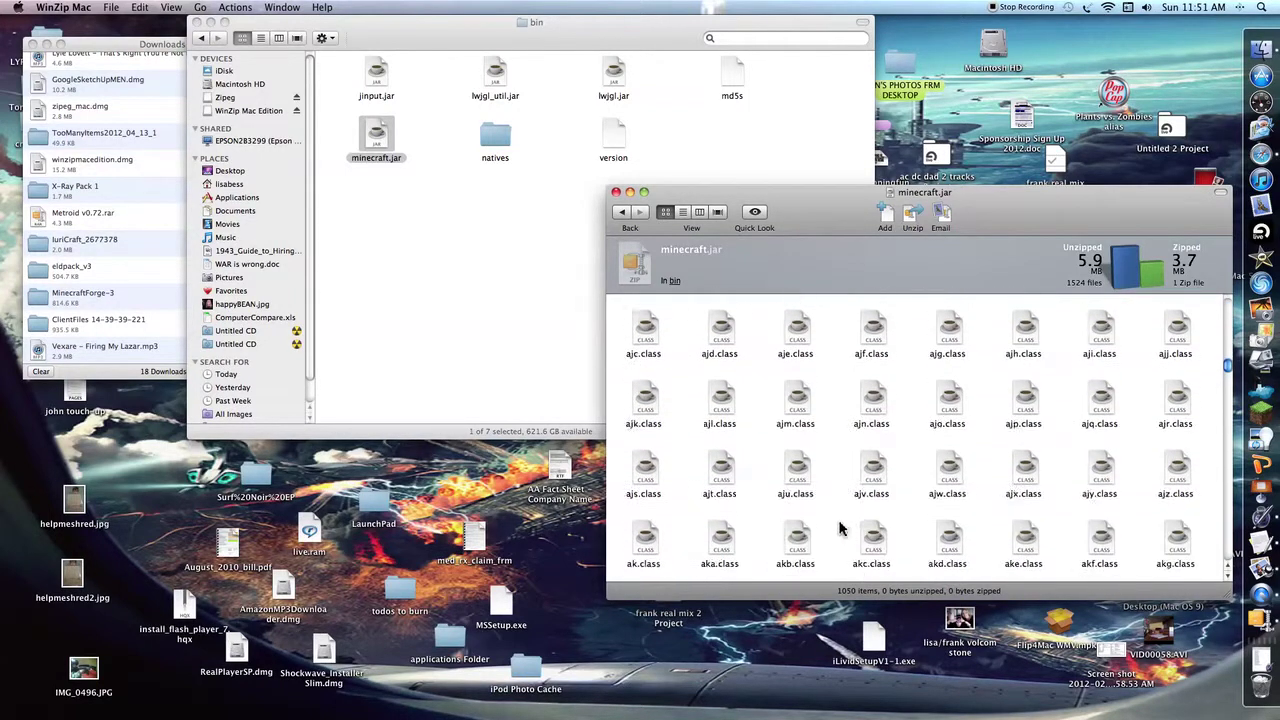
{"action": "scroll", "coordinate": [860, 510], "scroll_direction": "down", "scroll_amount": 20}
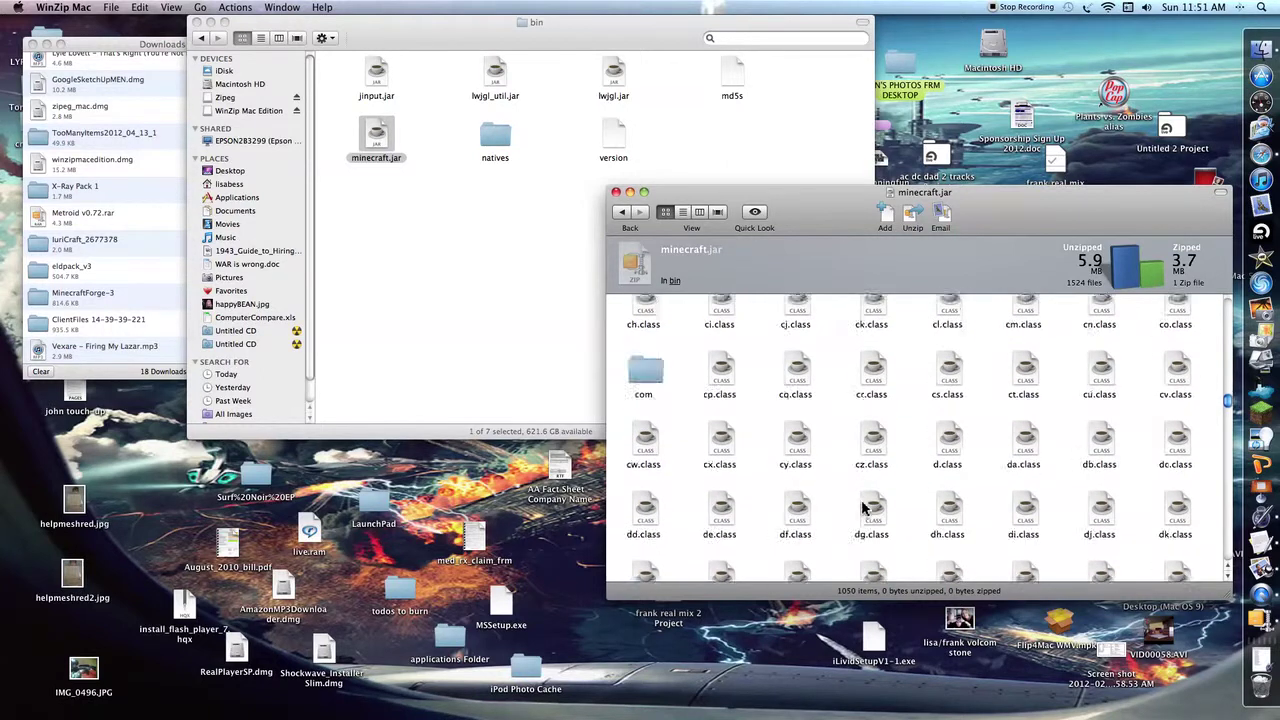
{"action": "scroll", "coordinate": [855, 506], "scroll_direction": "down", "scroll_amount": 12}
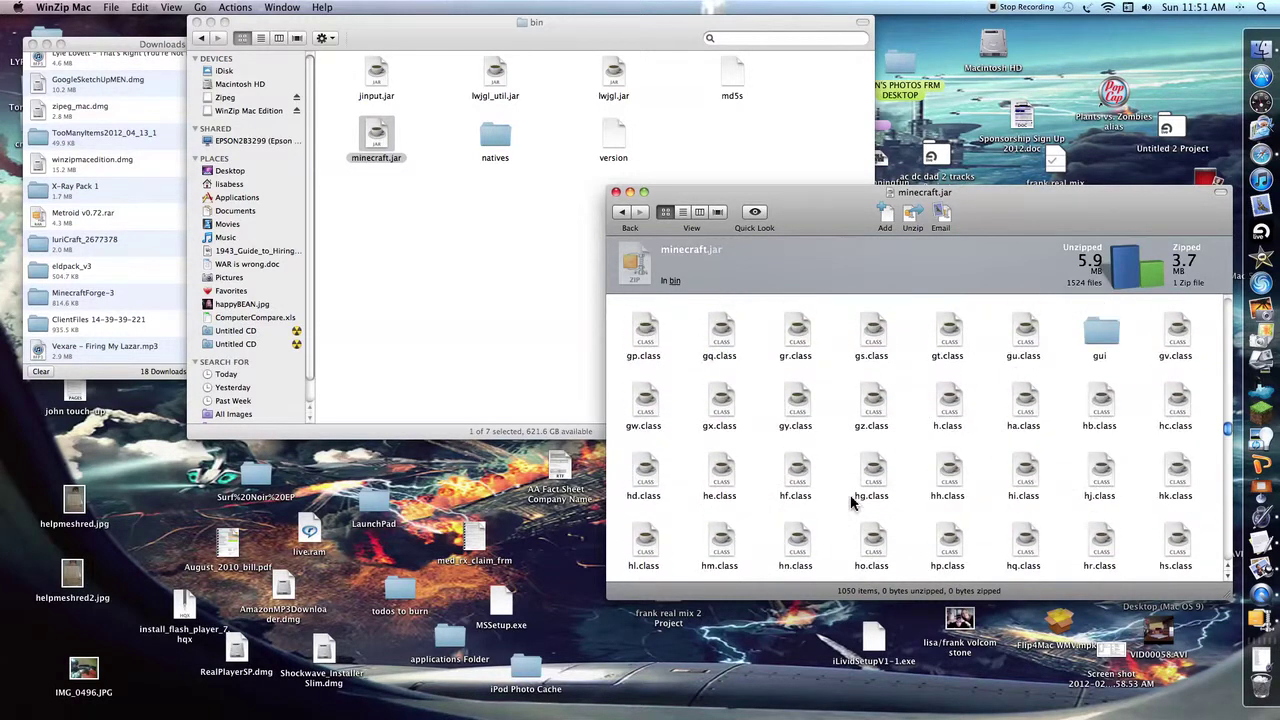
{"action": "scroll", "coordinate": [848, 506], "scroll_direction": "down", "scroll_amount": 11}
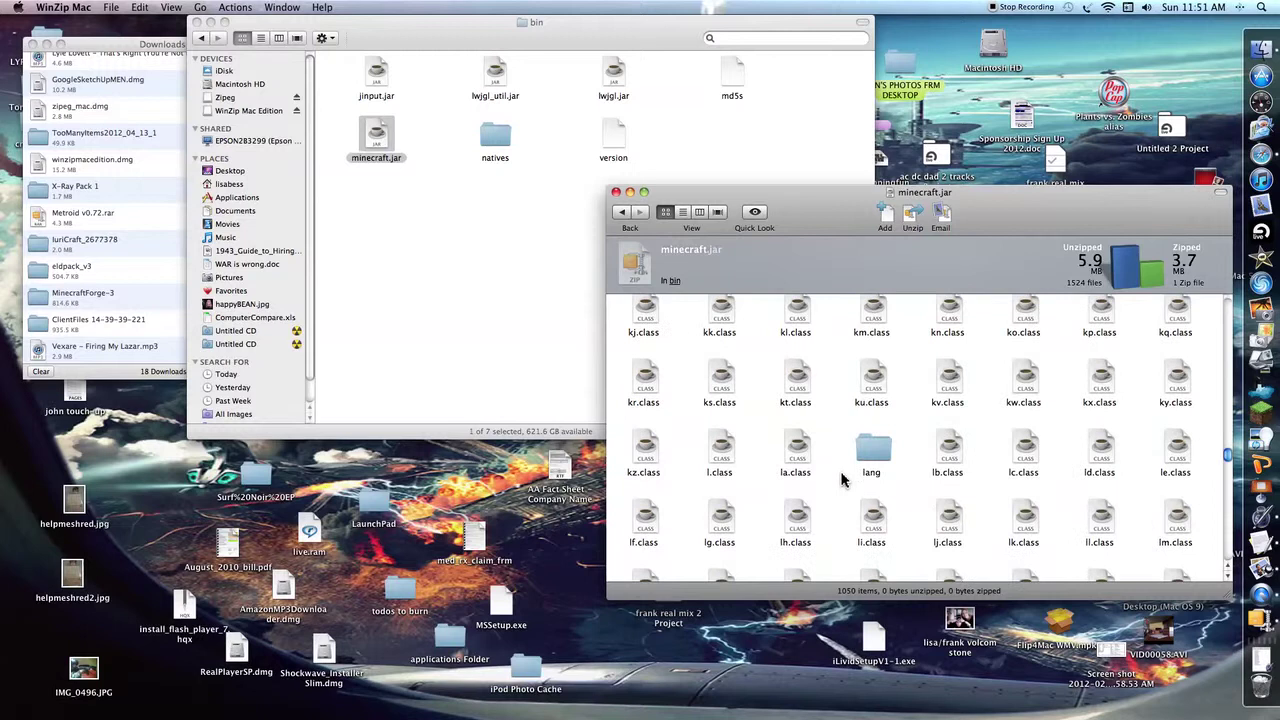
{"action": "scroll", "coordinate": [860, 450], "scroll_direction": "down", "scroll_amount": 5}
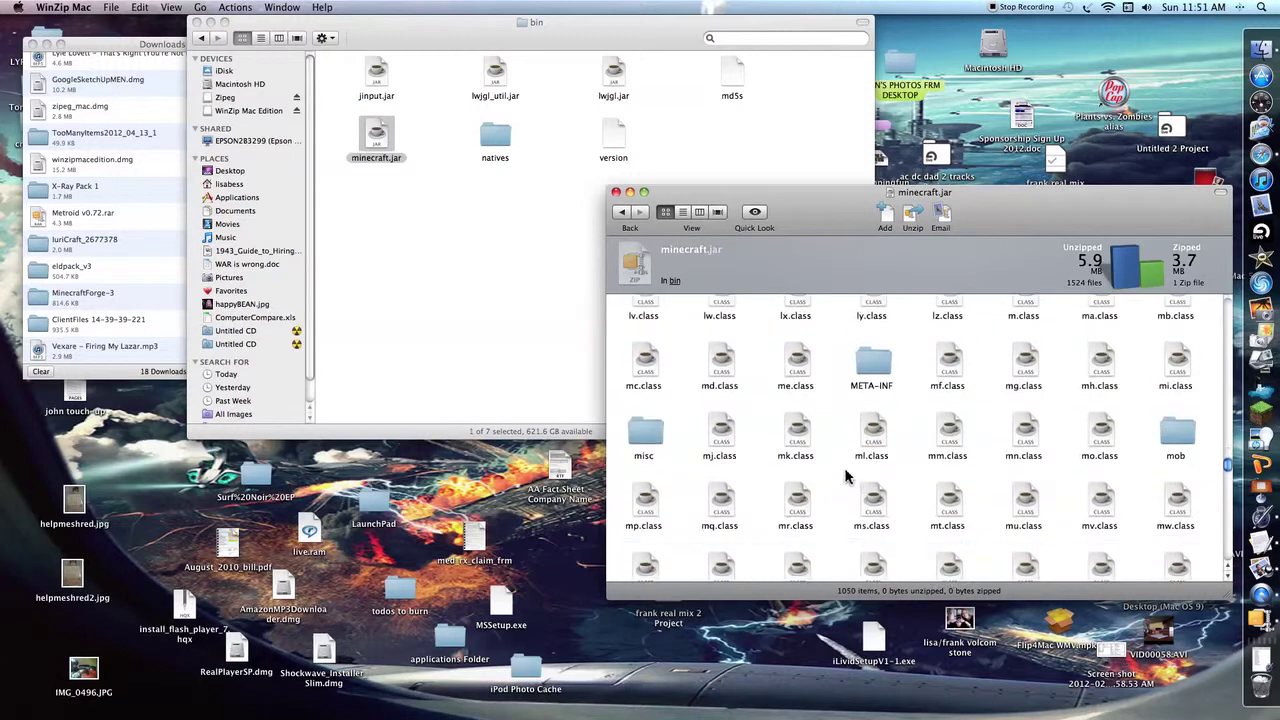
Delete the META-INF folder from minecraft.jar and confirm the permanent deletion
{"action": "left_click", "coordinate": [876, 362]}
{"action": "right_click", "coordinate": [876, 362]}
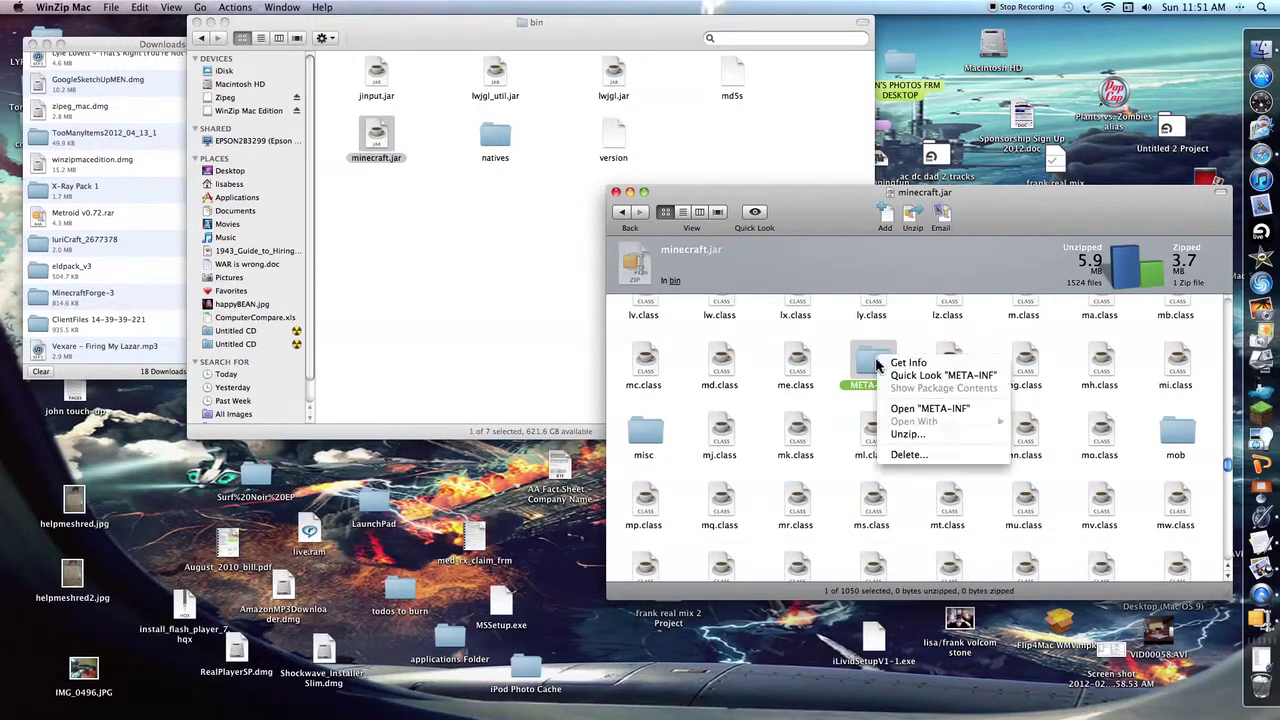
{"action": "left_click", "coordinate": [918, 455]}
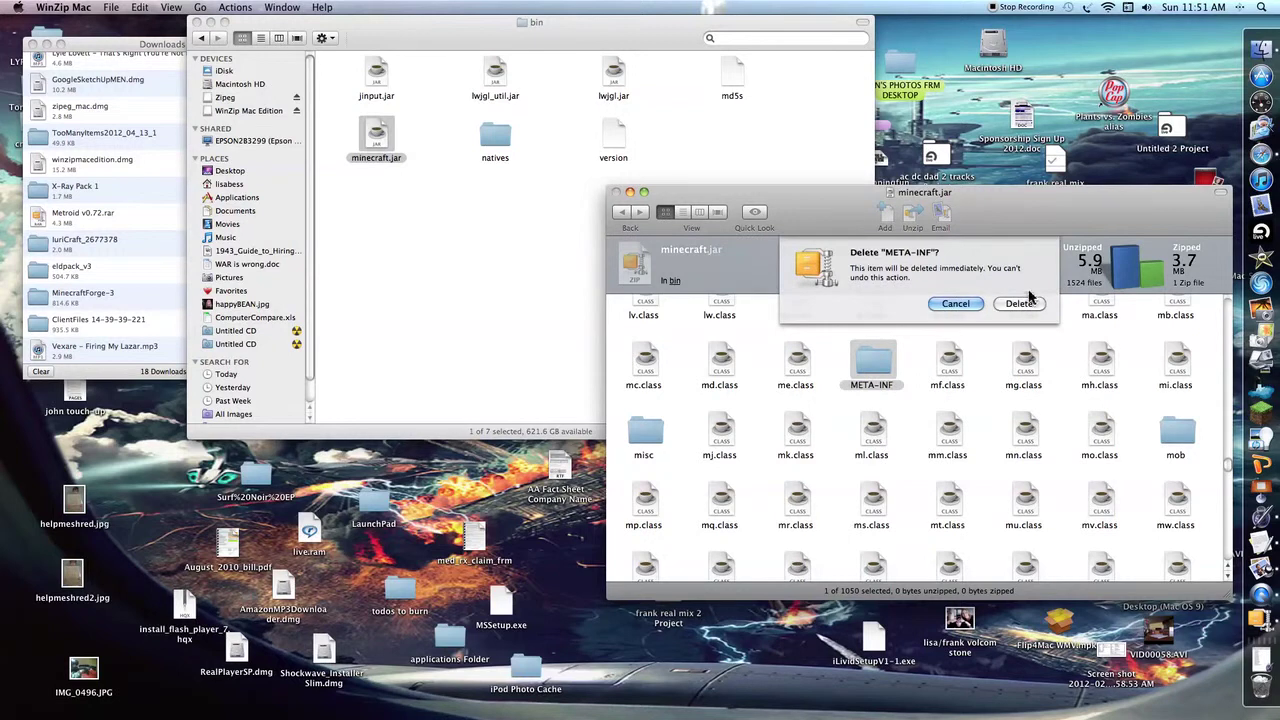
{"action": "left_click", "coordinate": [1024, 302]}
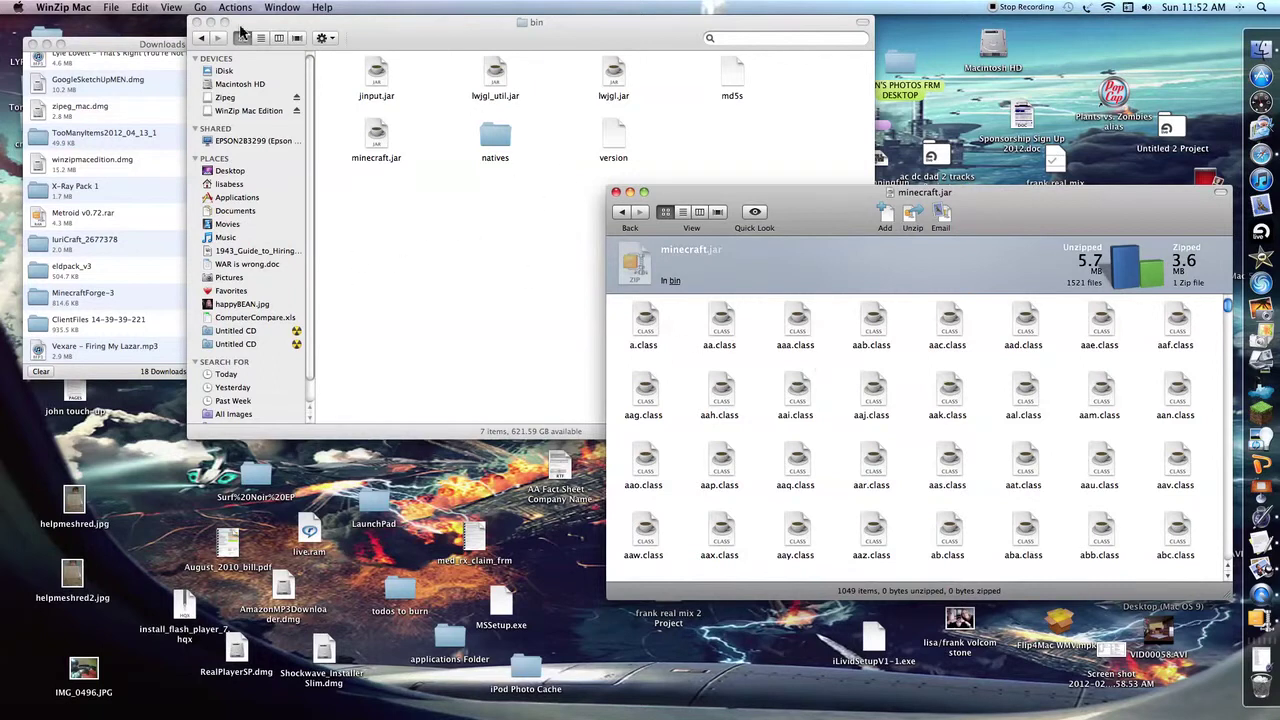
Close the bin window and open MinecraftForge-3's paulscode > sound > codecs folder in Finder
{"action": "left_click", "coordinate": [197, 22]}
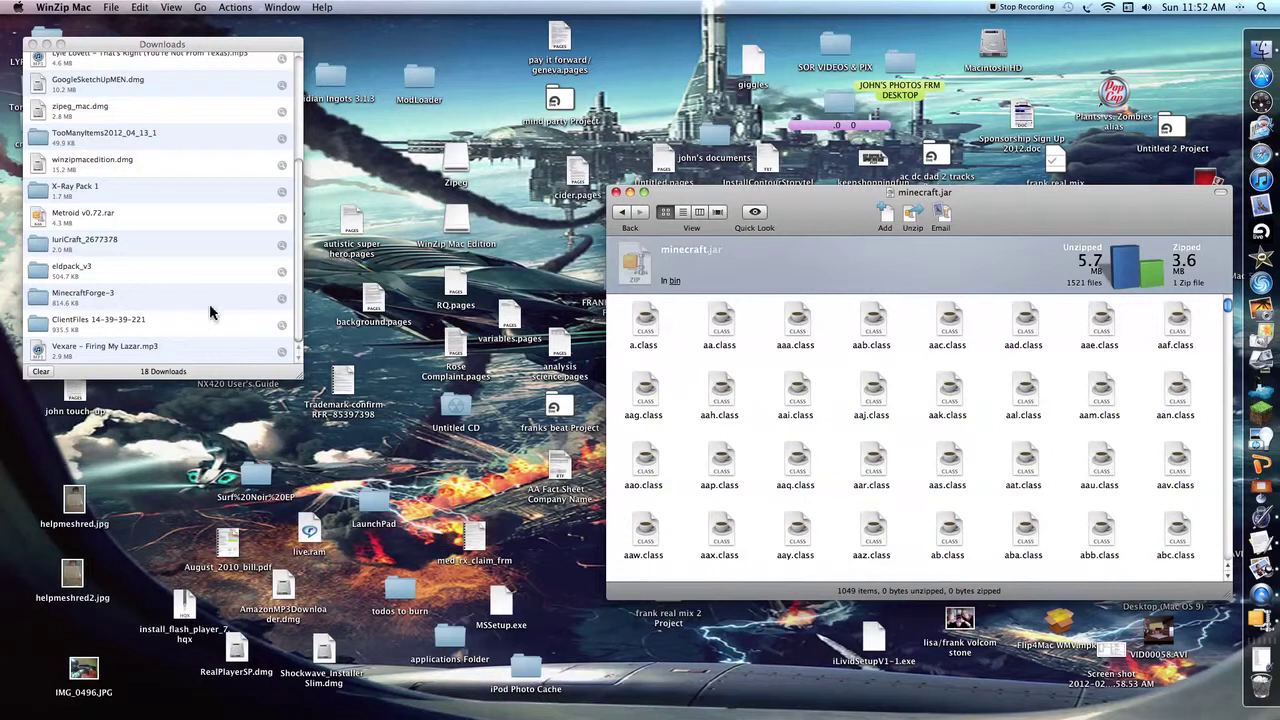
{"action": "double_click", "coordinate": [171, 290]}
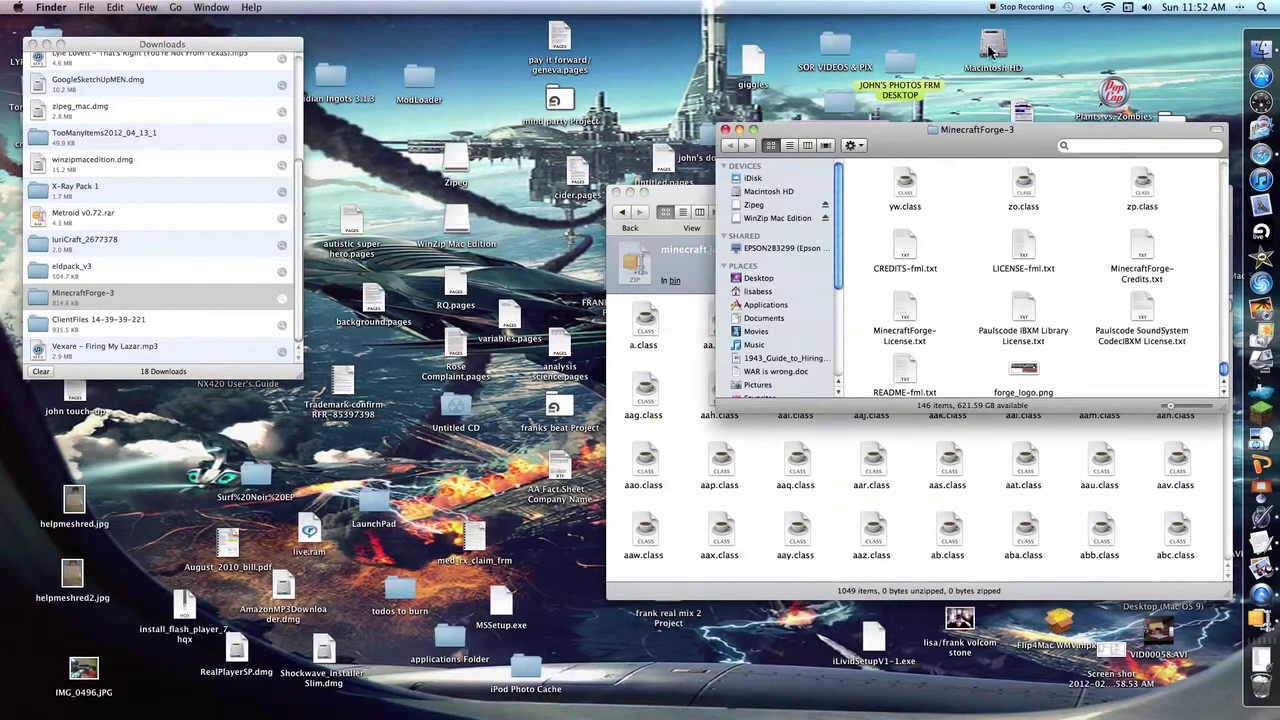
{"action": "left_click_drag", "start_coordinate": [986, 128], "coordinate": [330, 35]}
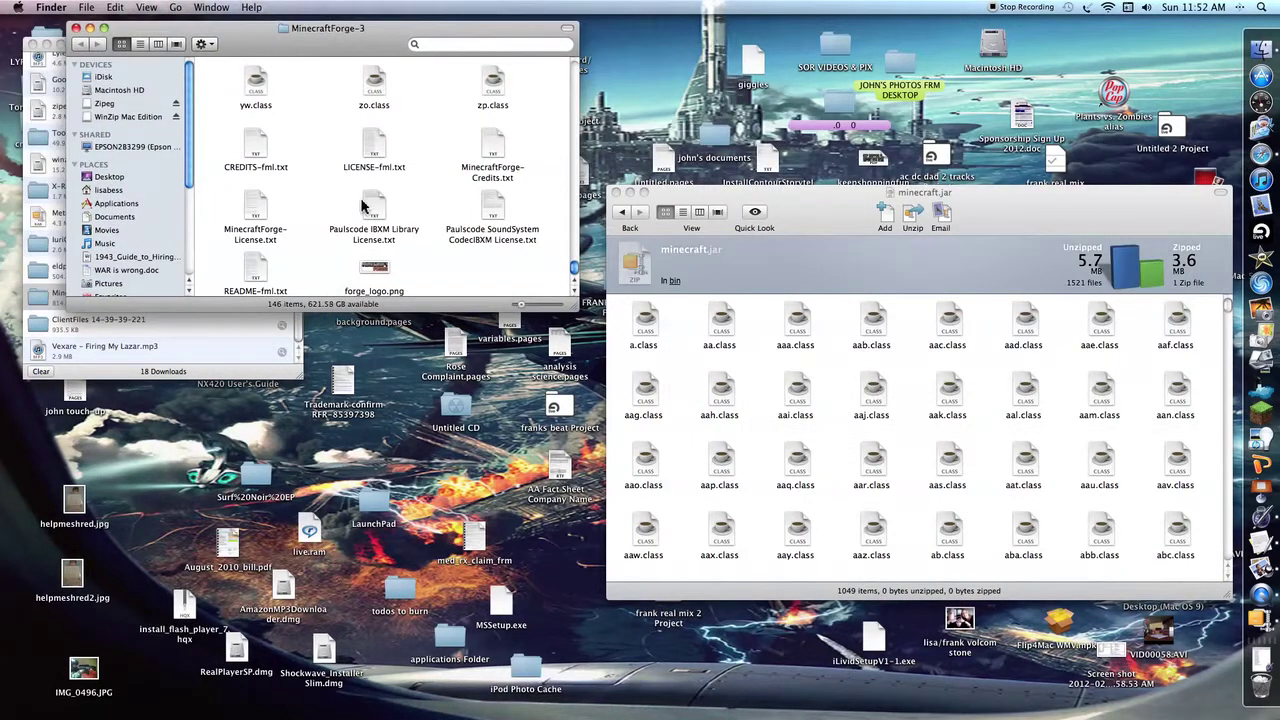
{"action": "scroll", "coordinate": [355, 198], "scroll_direction": "up", "scroll_amount": 15}
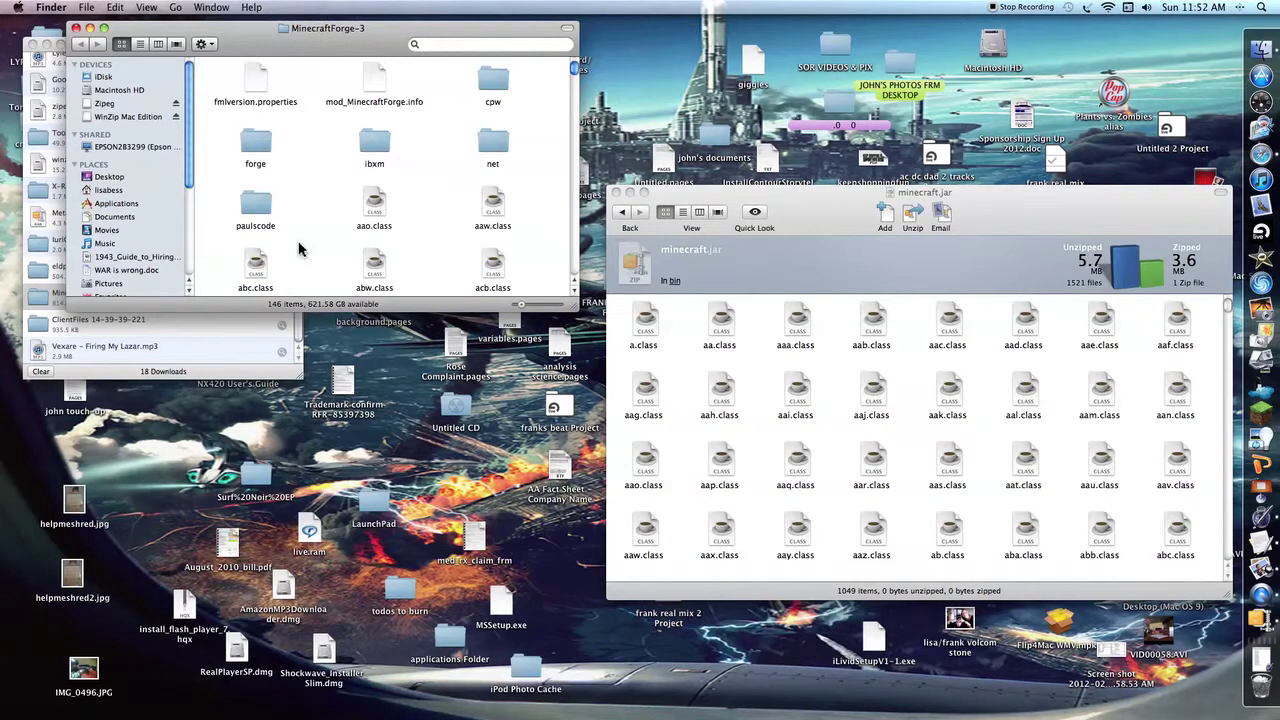
{"action": "double_click", "coordinate": [266, 208]}
{"action": "double_click", "coordinate": [256, 83]}
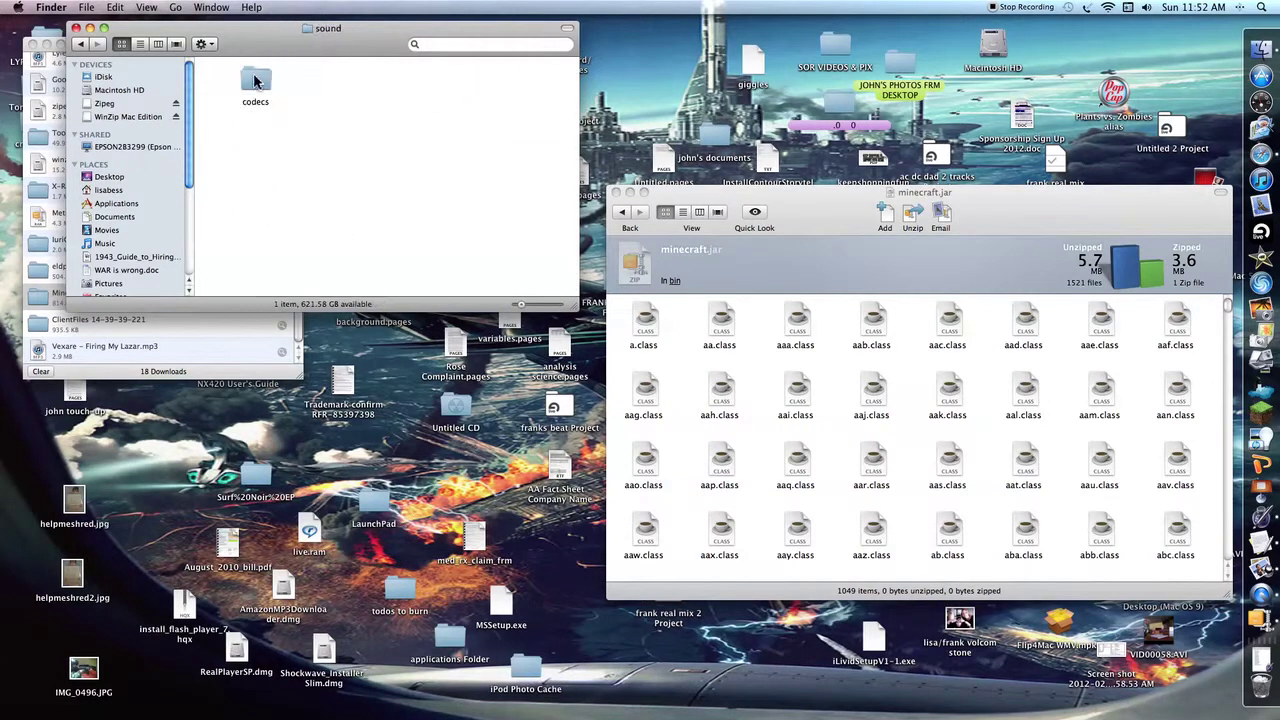
{"action": "double_click", "coordinate": [258, 86]}
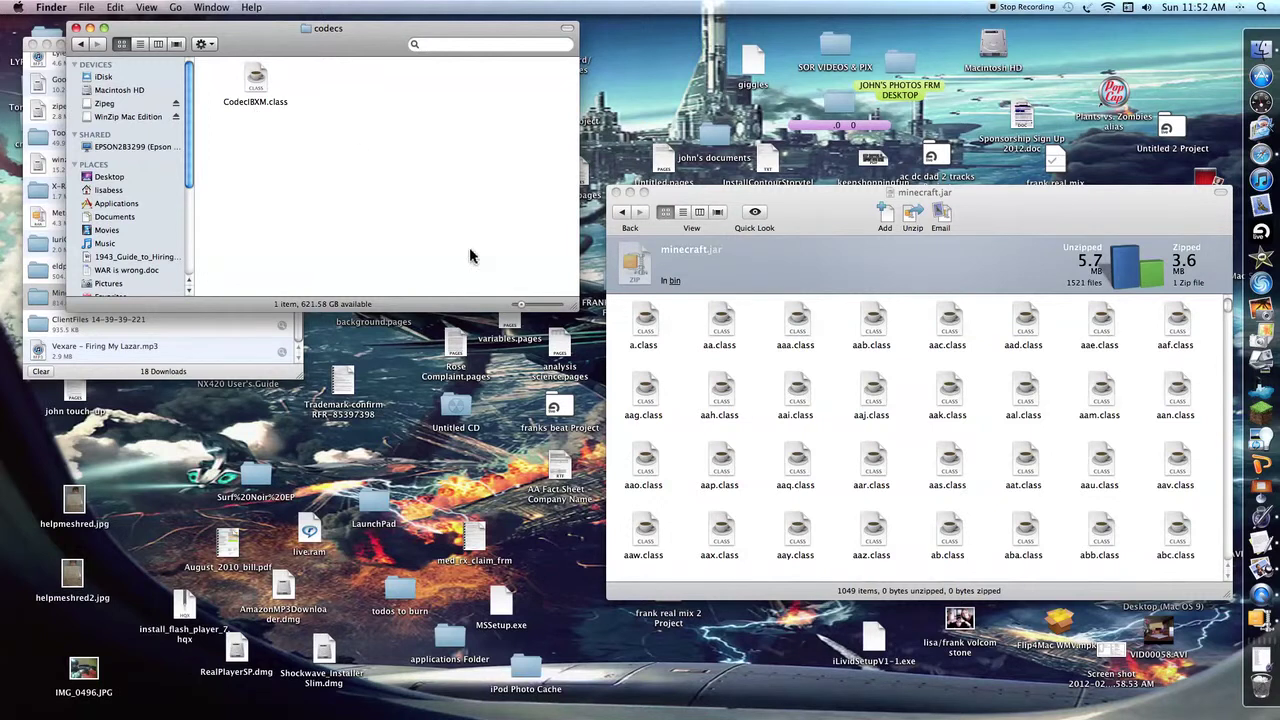
Open paulscode > sound > codecs inside minecraft.jar and drag CodecIBXM.class into it
{"action": "scroll", "coordinate": [778, 345], "scroll_direction": "down", "scroll_amount": 10}
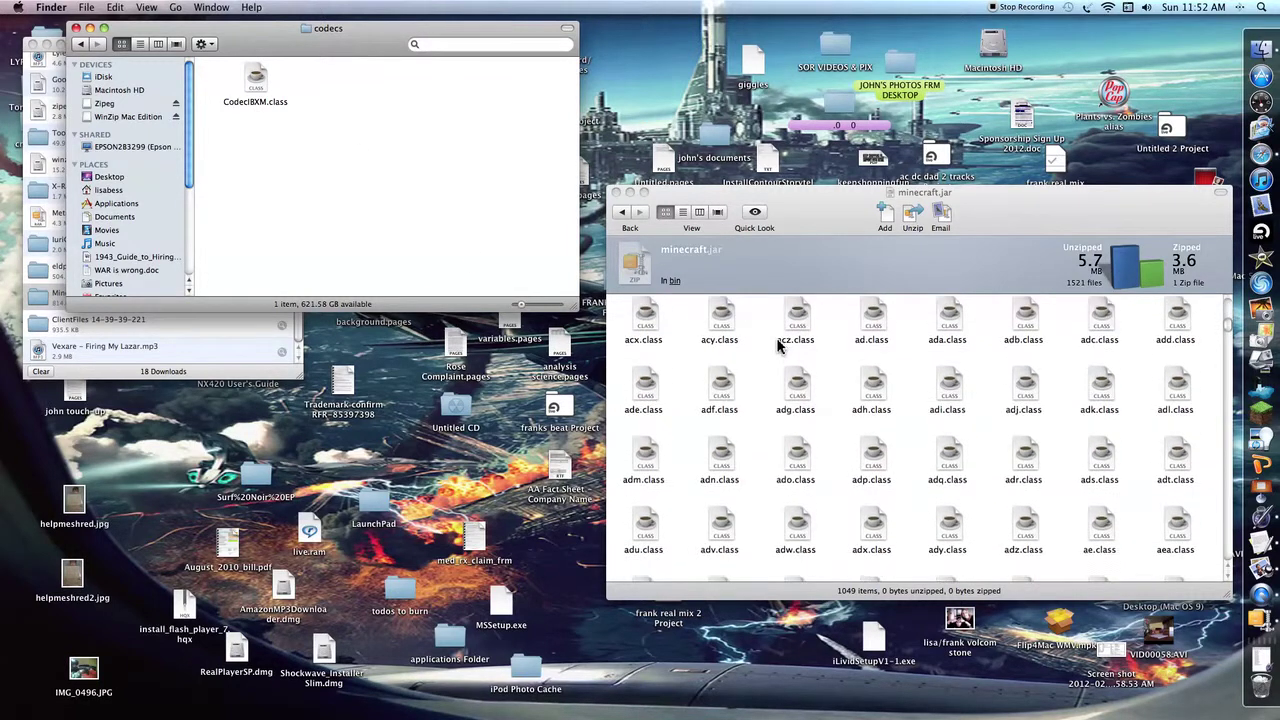
{"action": "scroll", "coordinate": [778, 345], "scroll_direction": "down", "scroll_amount": 15}
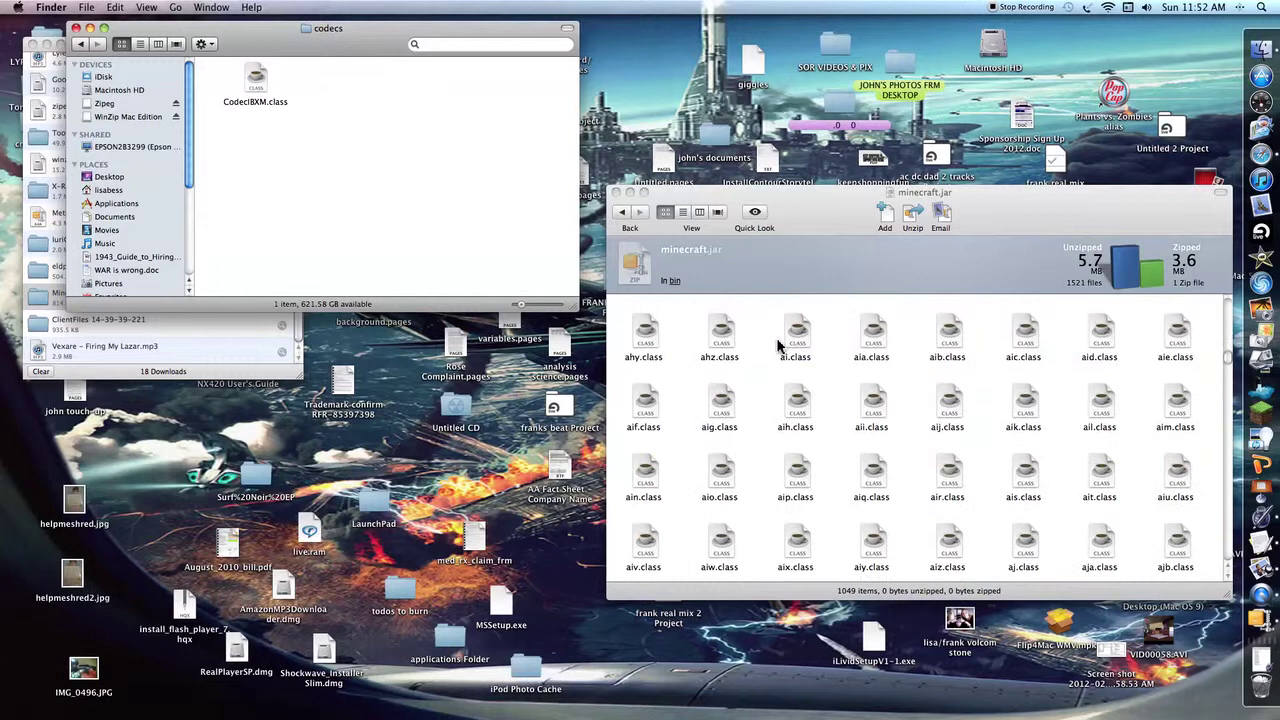
{"action": "scroll", "coordinate": [778, 345], "scroll_direction": "down", "scroll_amount": 15}
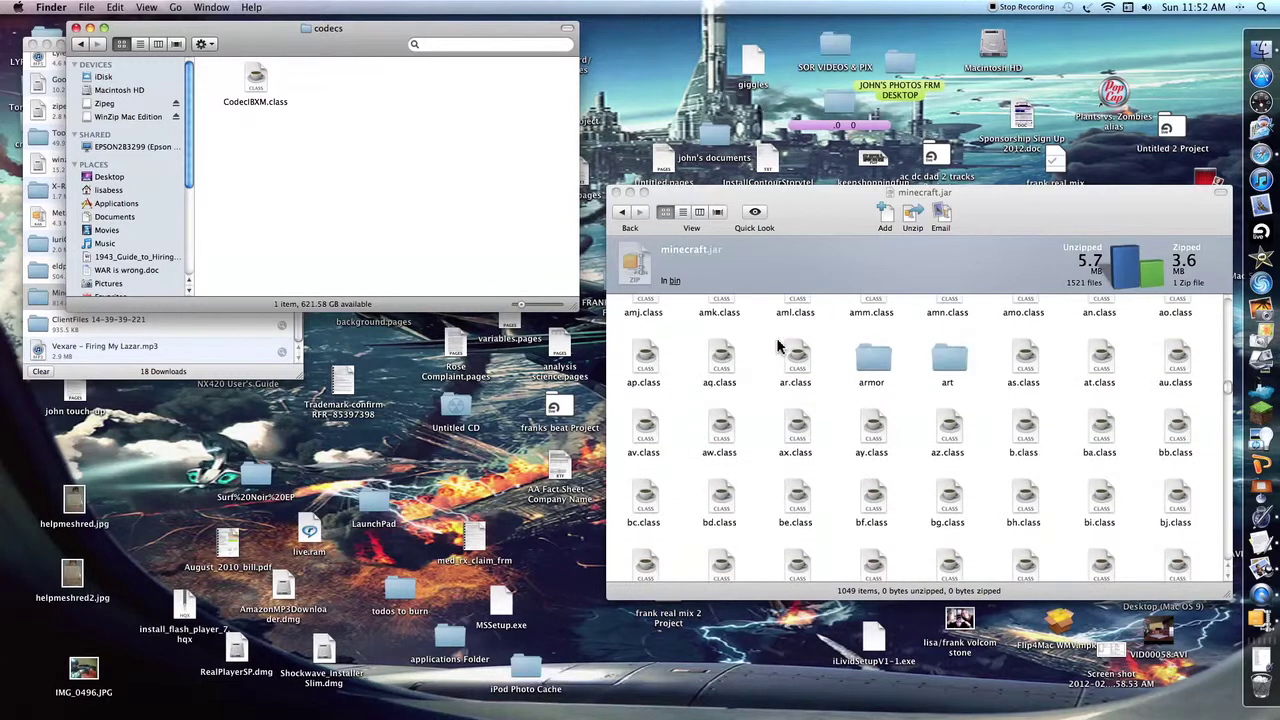
{"action": "scroll", "coordinate": [778, 345], "scroll_direction": "down", "scroll_amount": 15}
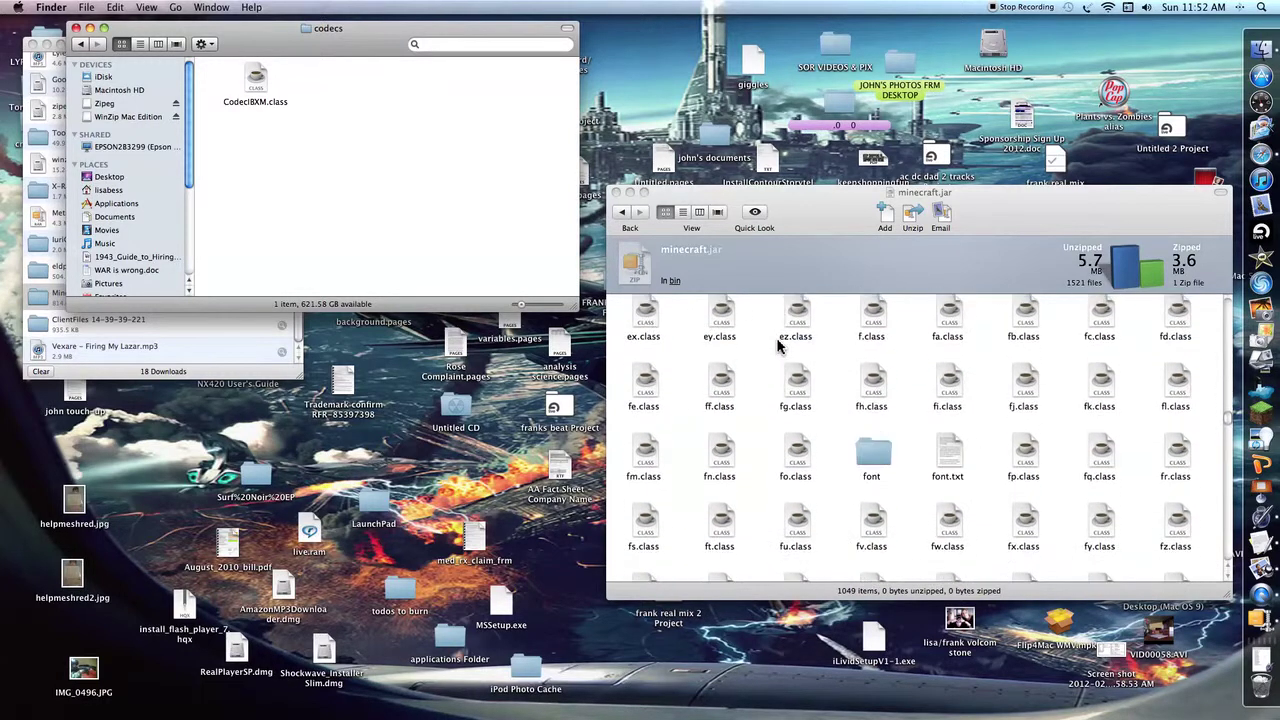
{"action": "scroll", "coordinate": [778, 345], "scroll_direction": "down", "scroll_amount": 15}
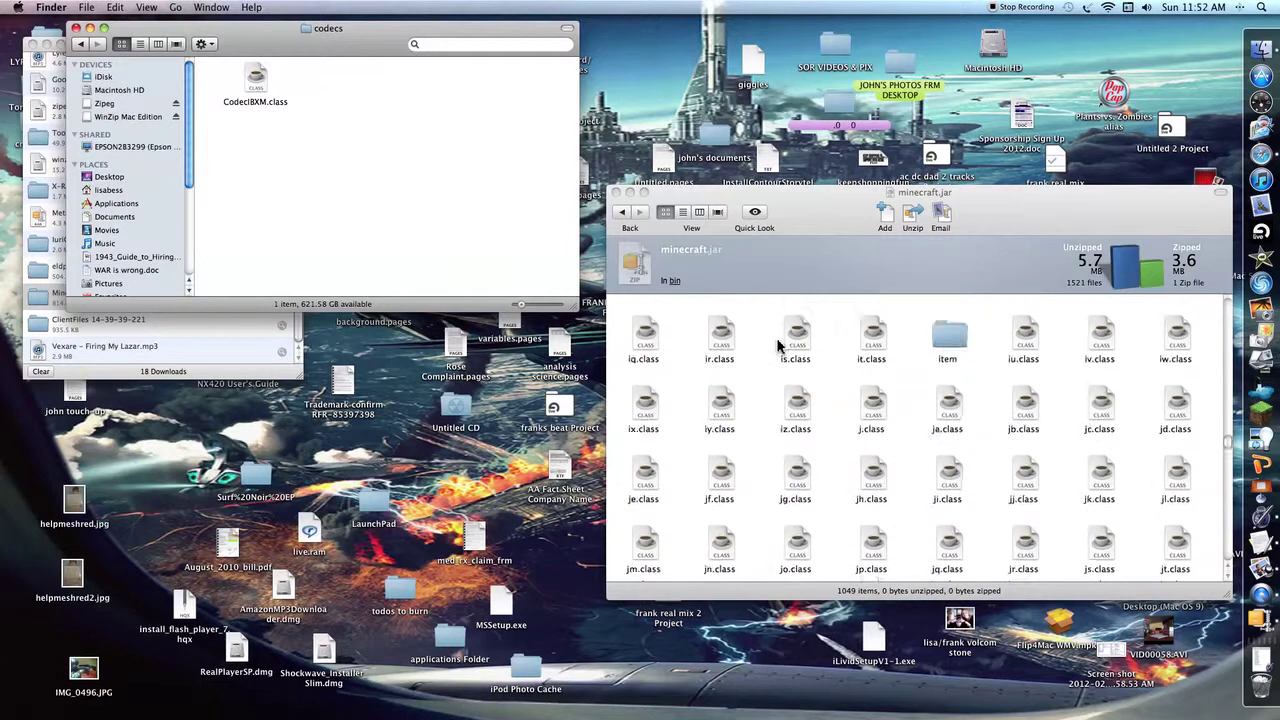
{"action": "scroll", "coordinate": [778, 345], "scroll_direction": "down", "scroll_amount": 15}
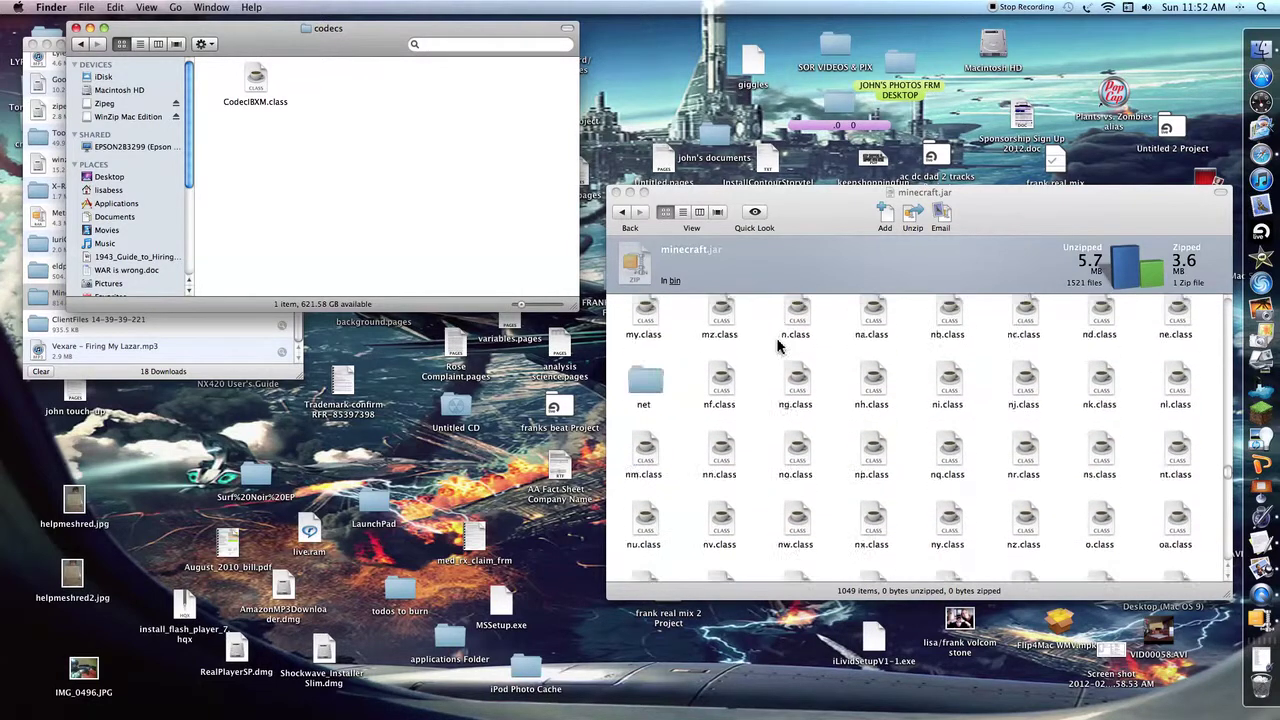
{"action": "scroll", "coordinate": [778, 345], "scroll_direction": "down", "scroll_amount": 8}
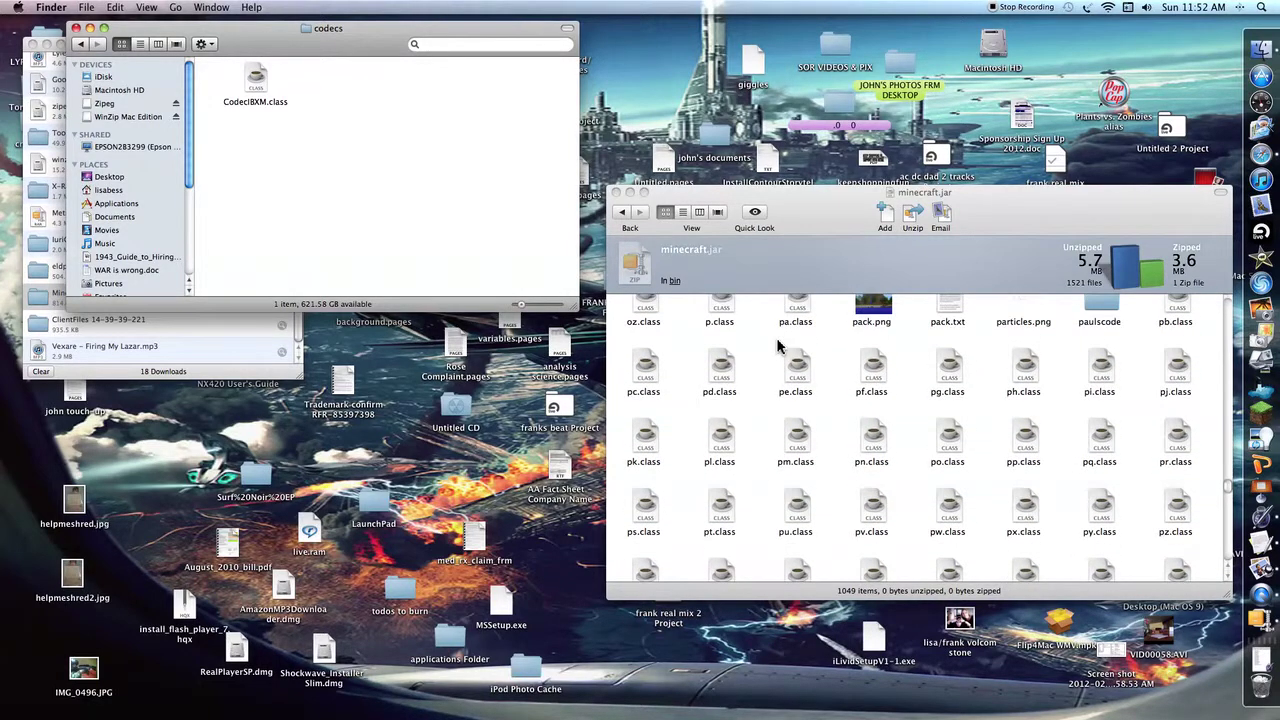
{"action": "scroll", "coordinate": [1103, 332], "scroll_direction": "up", "scroll_amount": 1}
{"action": "double_click", "coordinate": [1103, 335]}
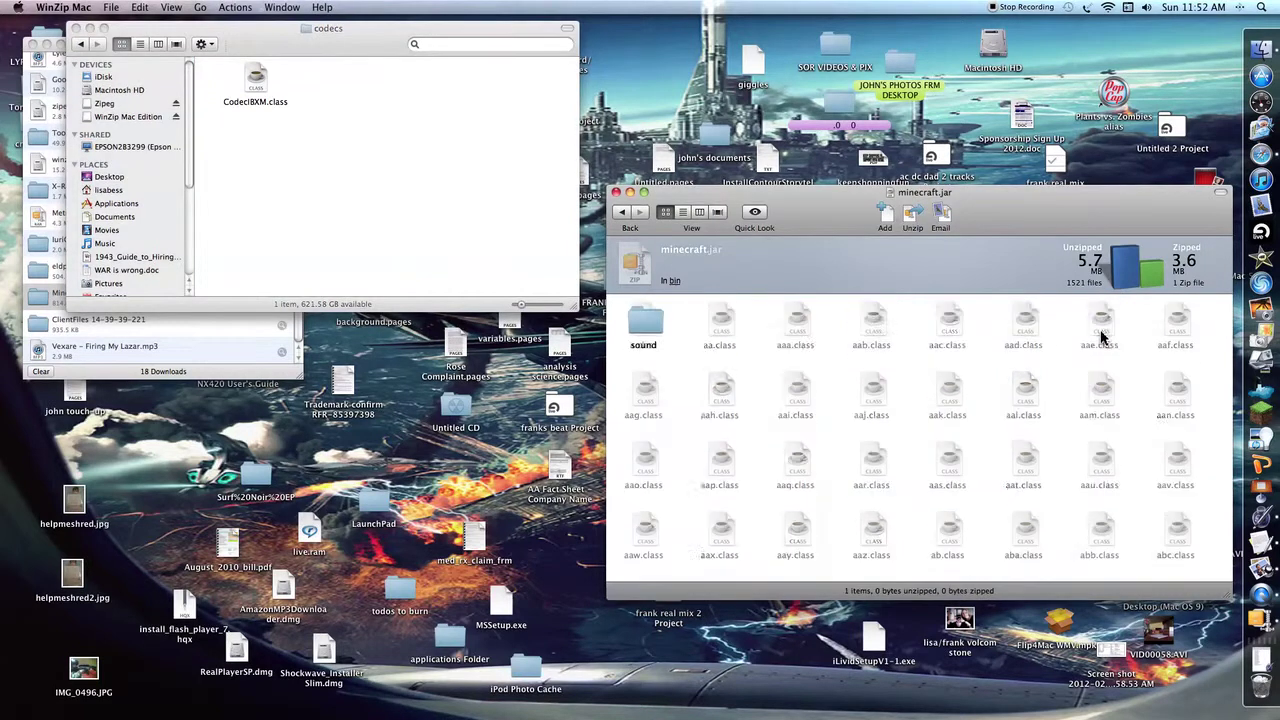
{"action": "double_click", "coordinate": [656, 328]}
{"action": "double_click", "coordinate": [718, 326]}
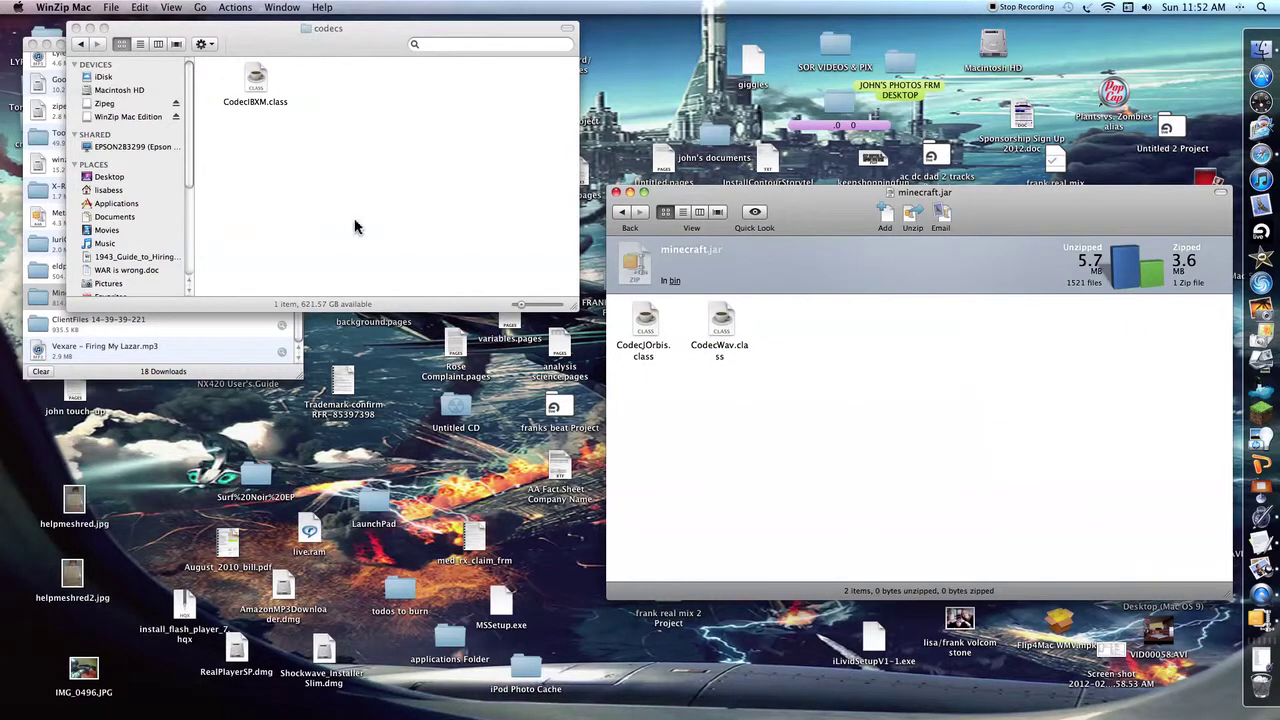
{"action": "left_click_drag", "start_coordinate": [240, 92], "coordinate": [826, 343]}
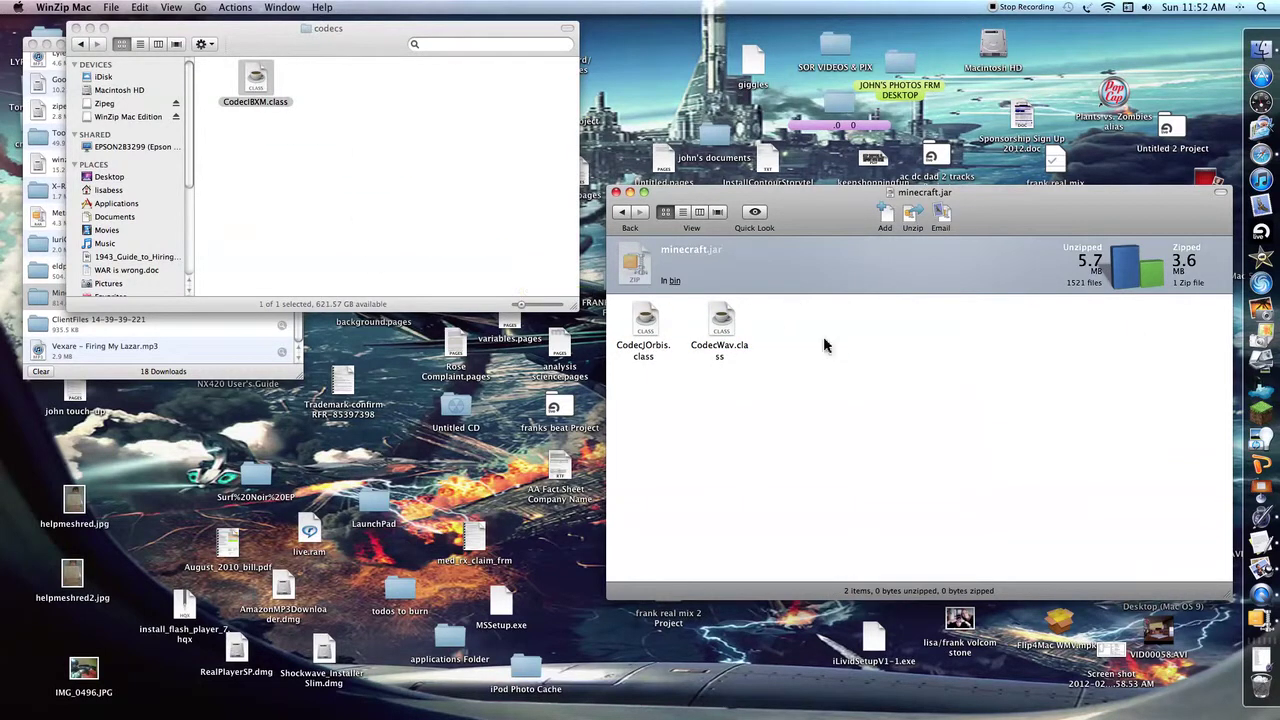
Return WinZip to the top level of minecraft.jar in icon view
{"action": "left_click", "coordinate": [626, 212]}
{"action": "left_click", "coordinate": [626, 212]}
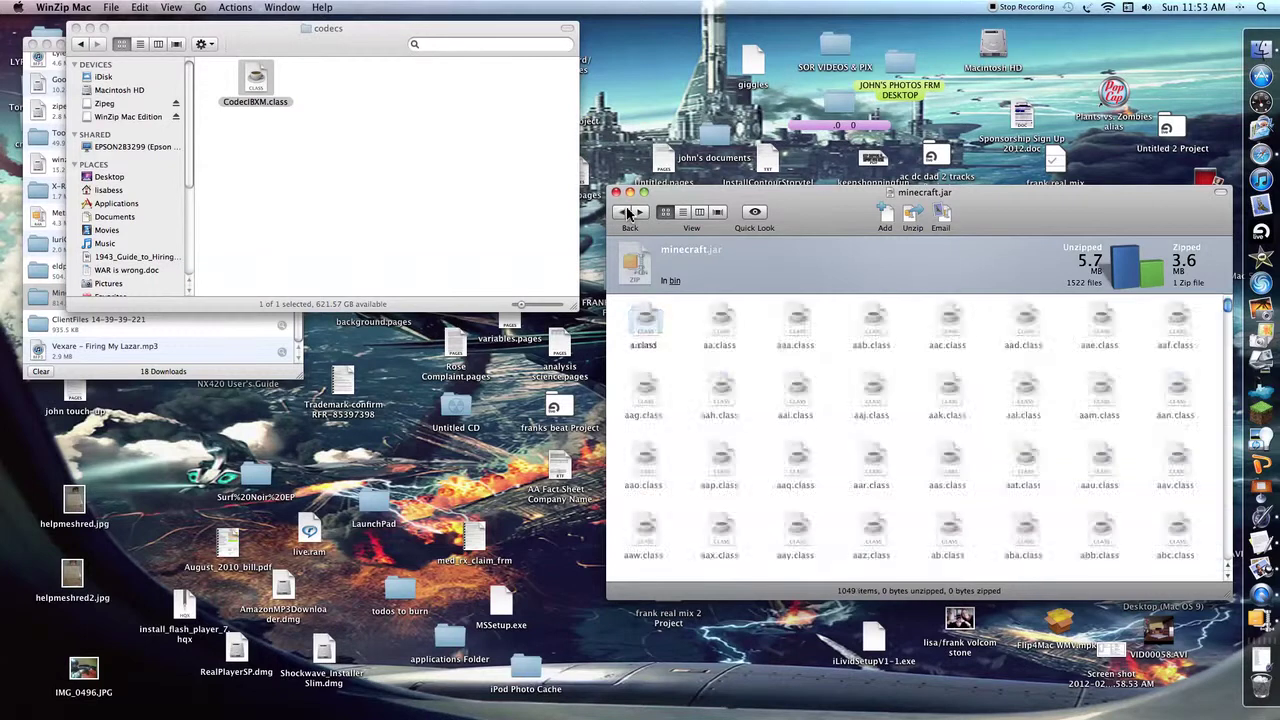
{"action": "left_click", "coordinate": [628, 213]}
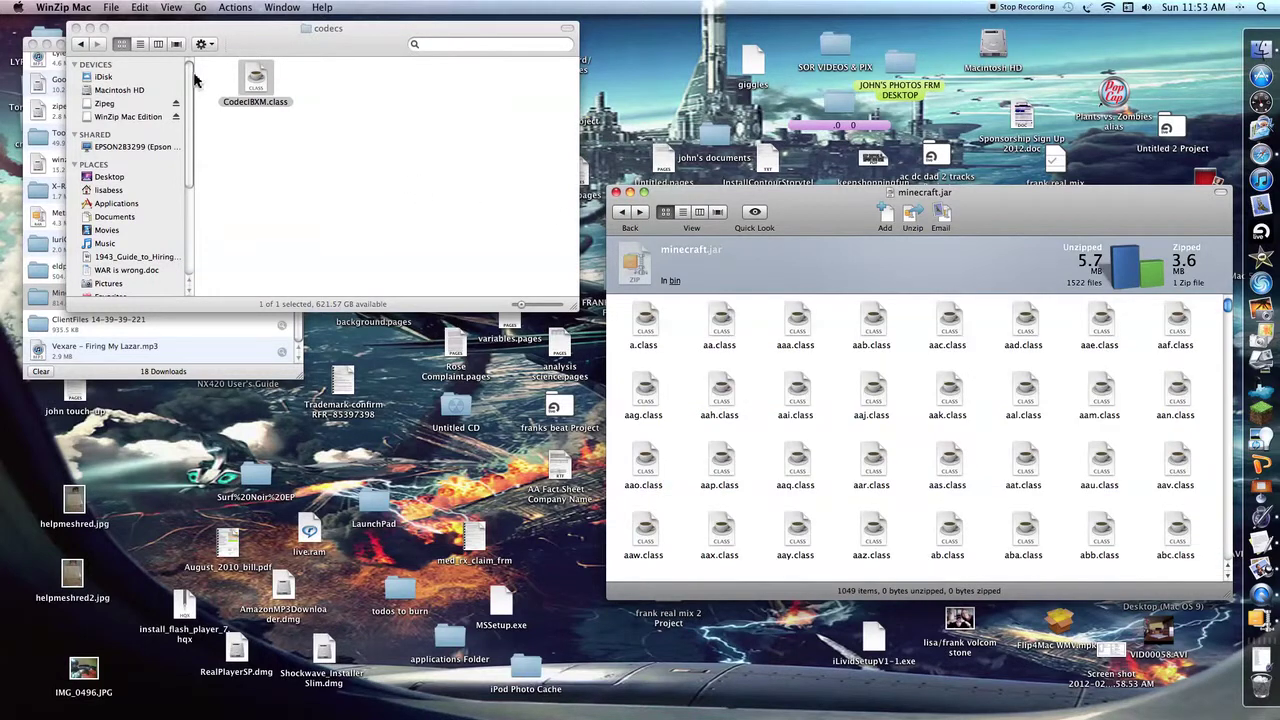
Copy all 146 MinecraftForge-3 files into minecraft.jar and close the Finder window
{"action": "left_click", "coordinate": [83, 44]}
{"action": "left_click", "coordinate": [83, 44]}
{"action": "left_click", "coordinate": [83, 44]}
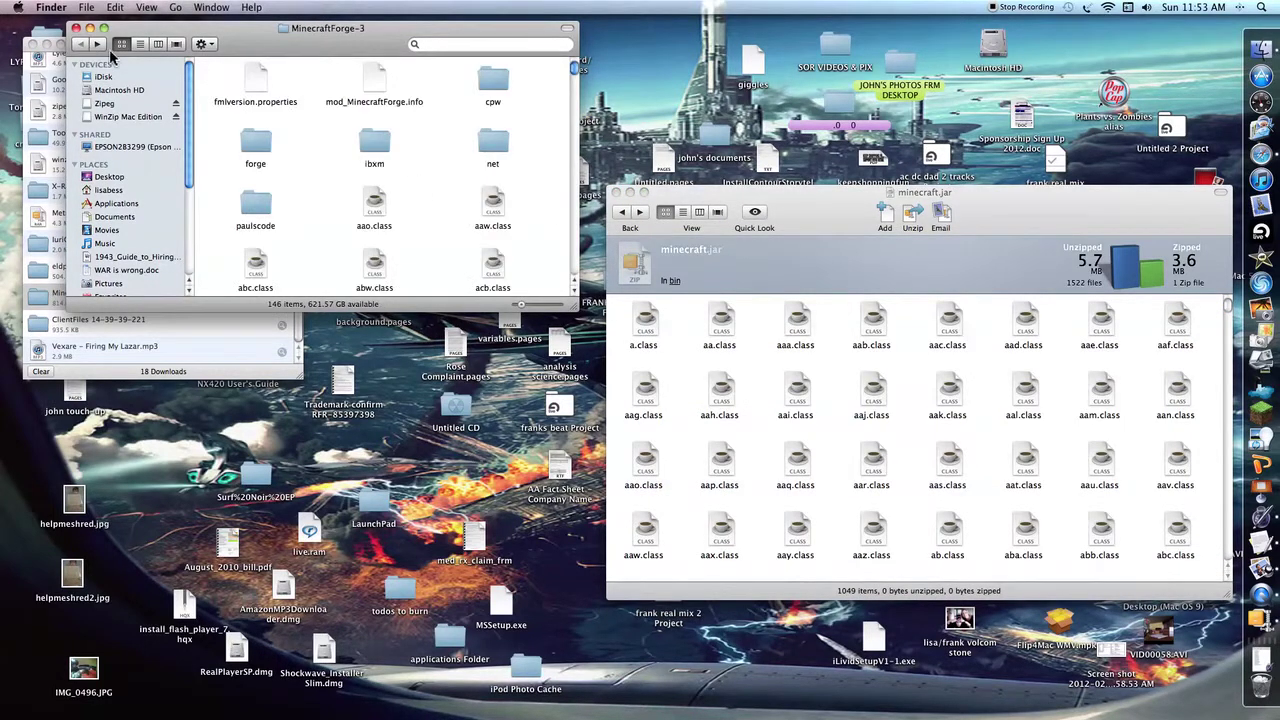
{"action": "left_click_drag", "start_coordinate": [210, 68], "coordinate": [592, 415]}
{"action": "left_click_drag", "start_coordinate": [390, 160], "coordinate": [828, 390]}
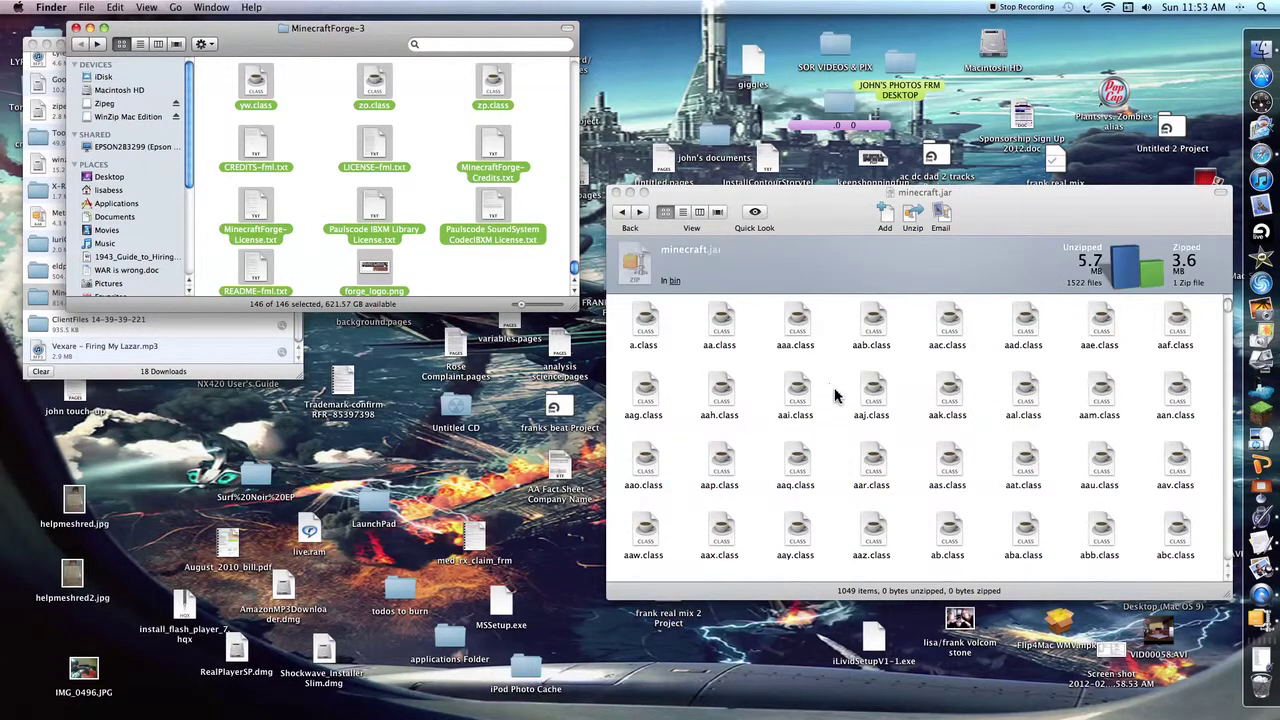
{"action": "left_click", "coordinate": [76, 28]}
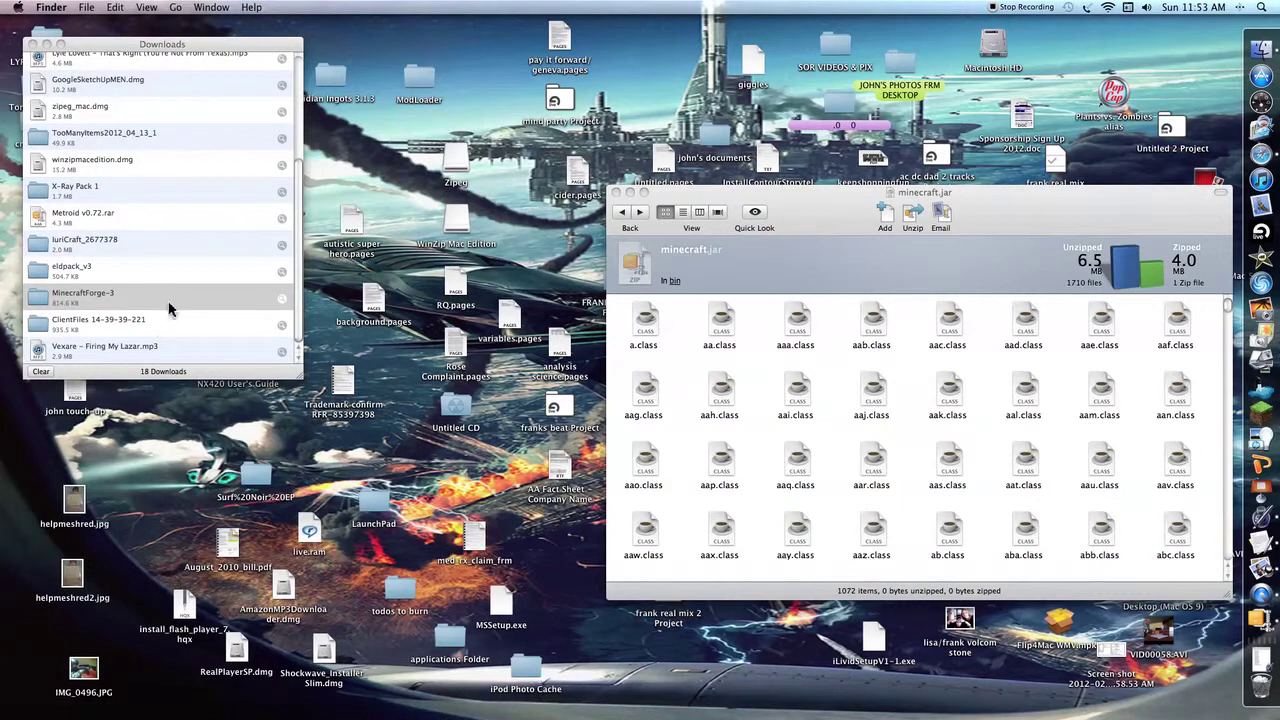
Drag all 22 class files from TooManyItems2012_04_13_1 into minecraft.jar, then close that folder
{"action": "double_click", "coordinate": [95, 143]}
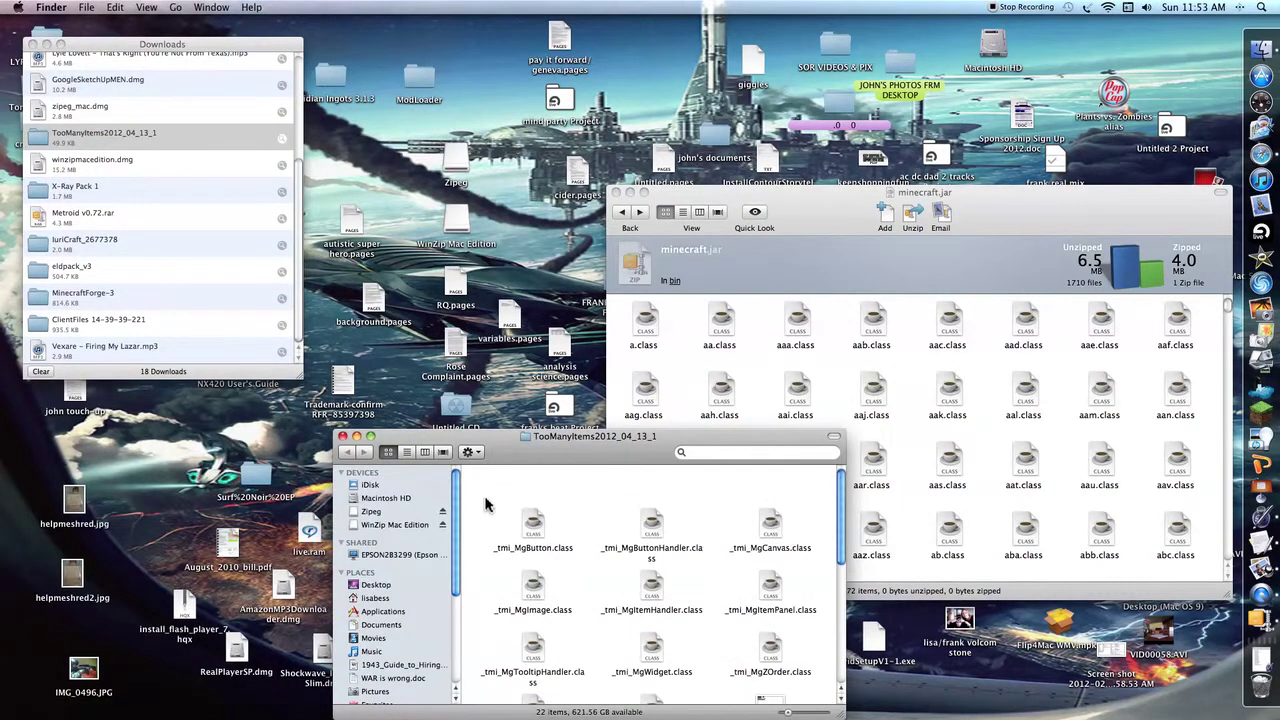
{"action": "left_click_drag", "start_coordinate": [487, 504], "coordinate": [826, 674]}
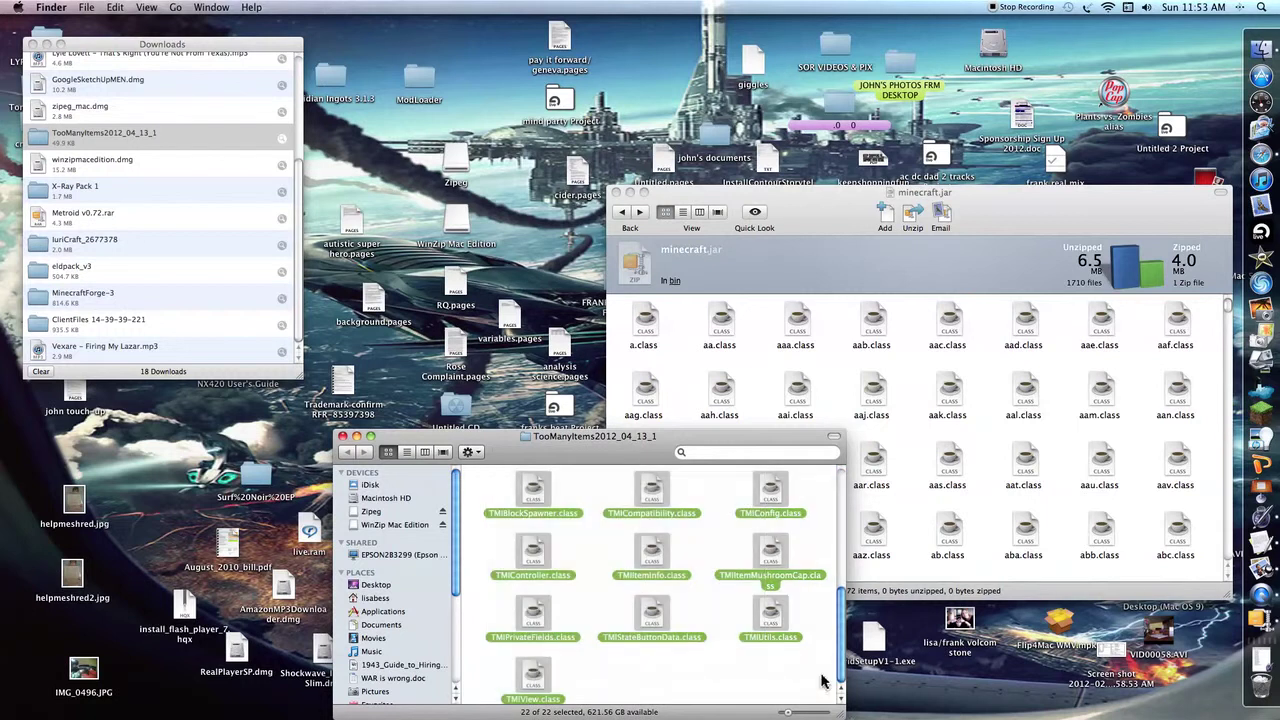
{"action": "left_click_drag", "start_coordinate": [669, 557], "coordinate": [960, 423]}
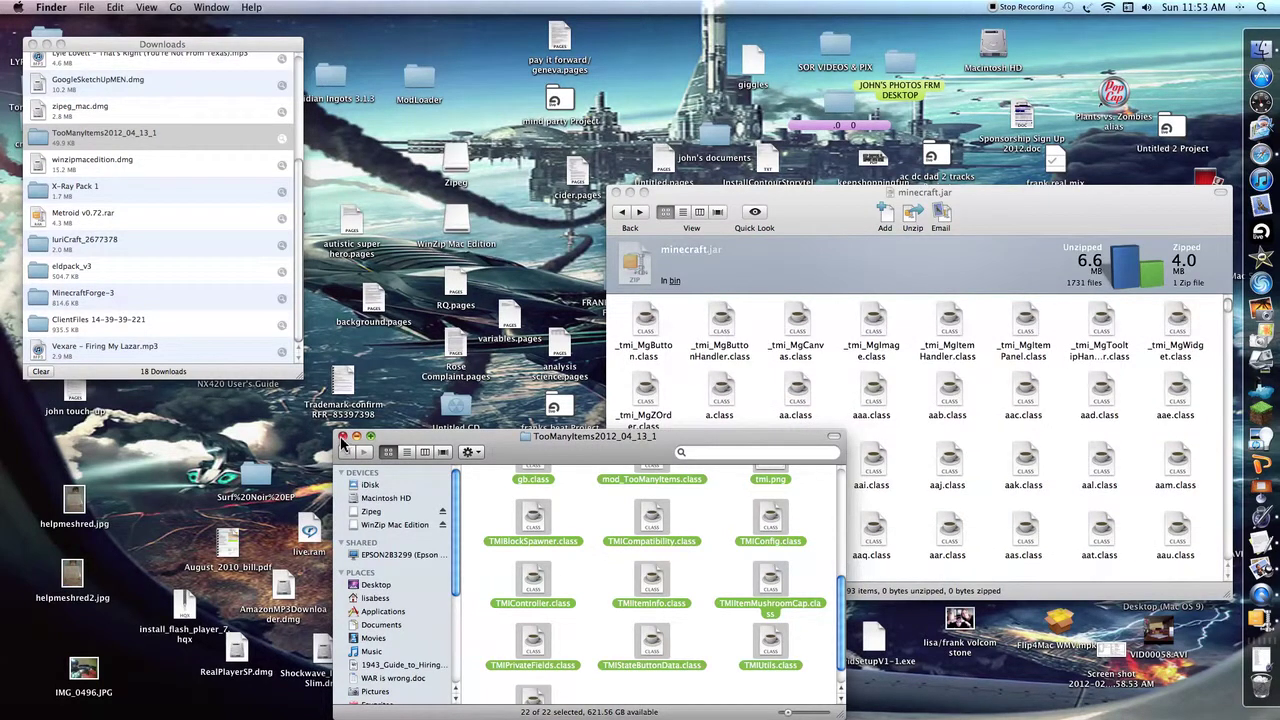
{"action": "left_click", "coordinate": [342, 437]}
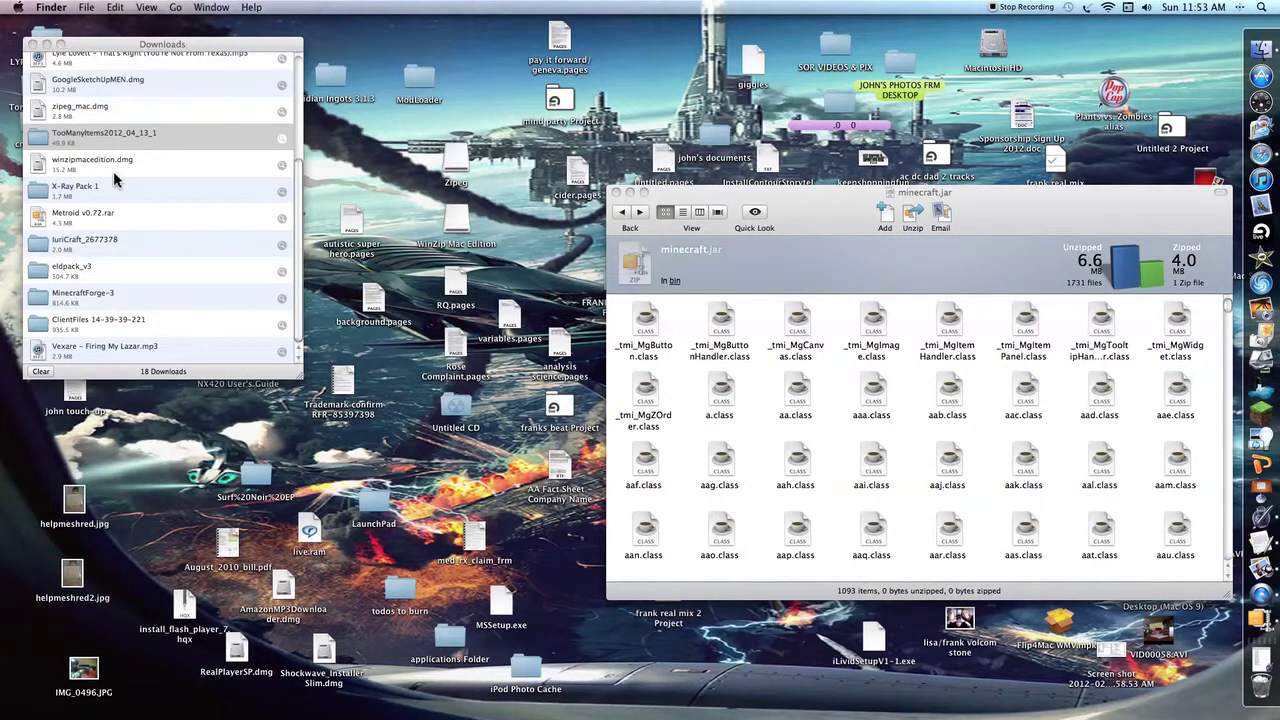
Drag all 48 Paintball ClientFiles items into minecraft.jar, then close the folder and archive windows
{"action": "double_click", "coordinate": [80, 321]}
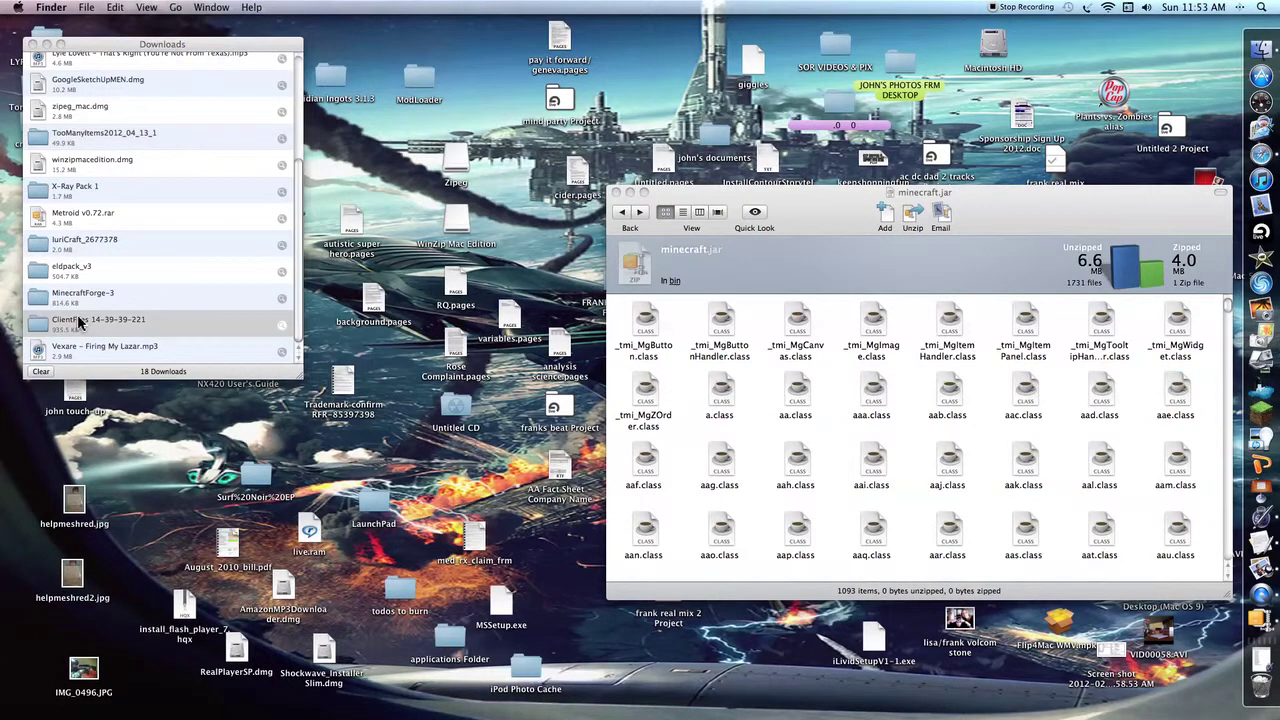
{"action": "scroll", "coordinate": [945, 254], "scroll_direction": "up", "scroll_amount": 10}
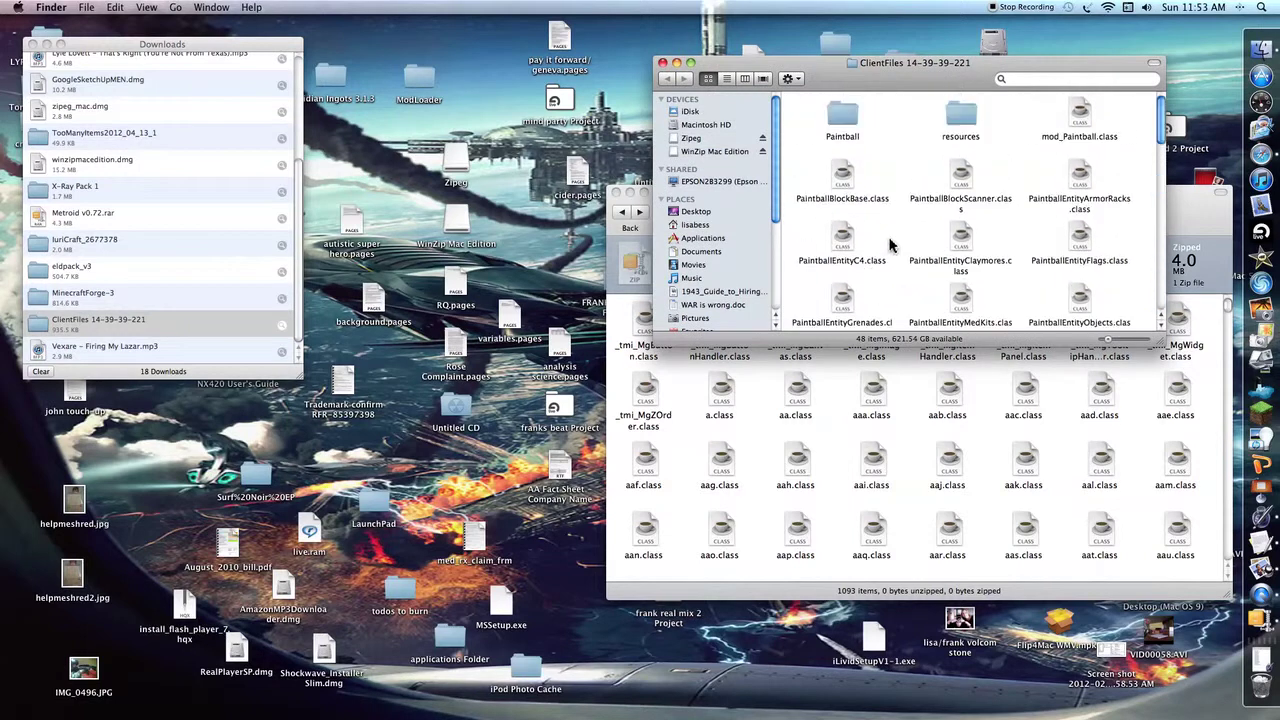
{"action": "left_click_drag", "start_coordinate": [812, 118], "coordinate": [1140, 338]}
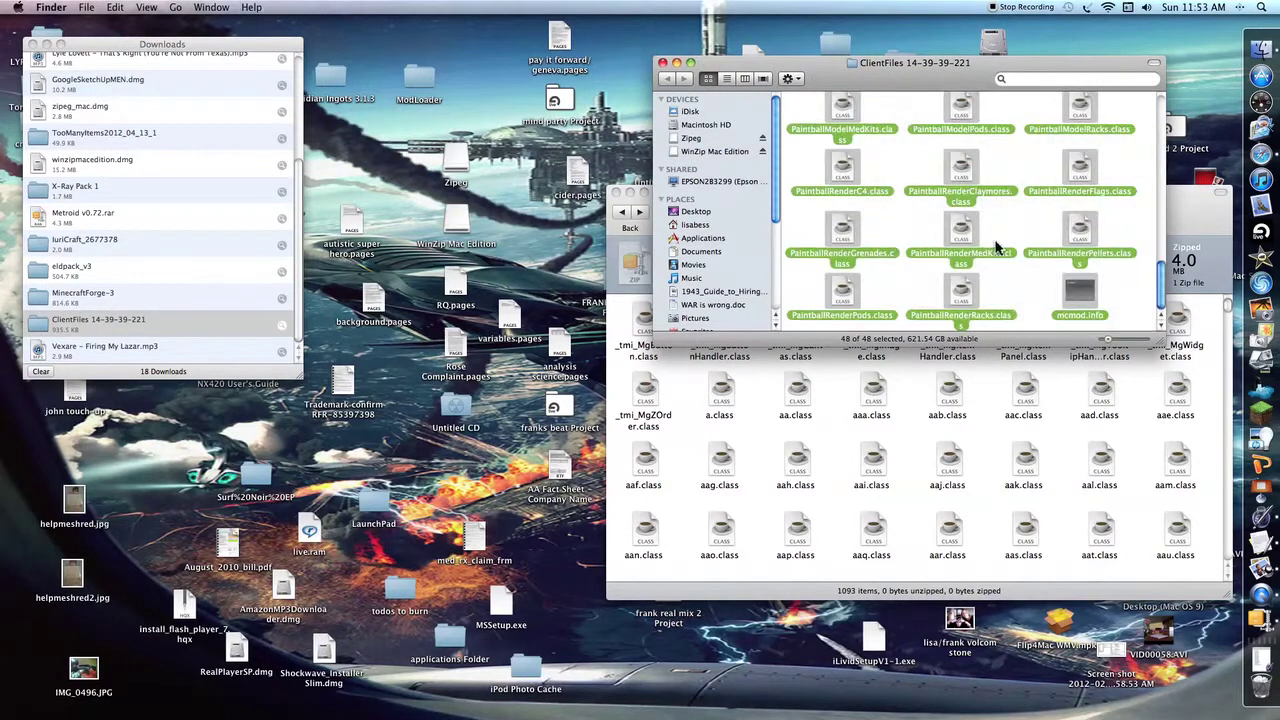
{"action": "left_click_drag", "start_coordinate": [963, 176], "coordinate": [894, 423]}
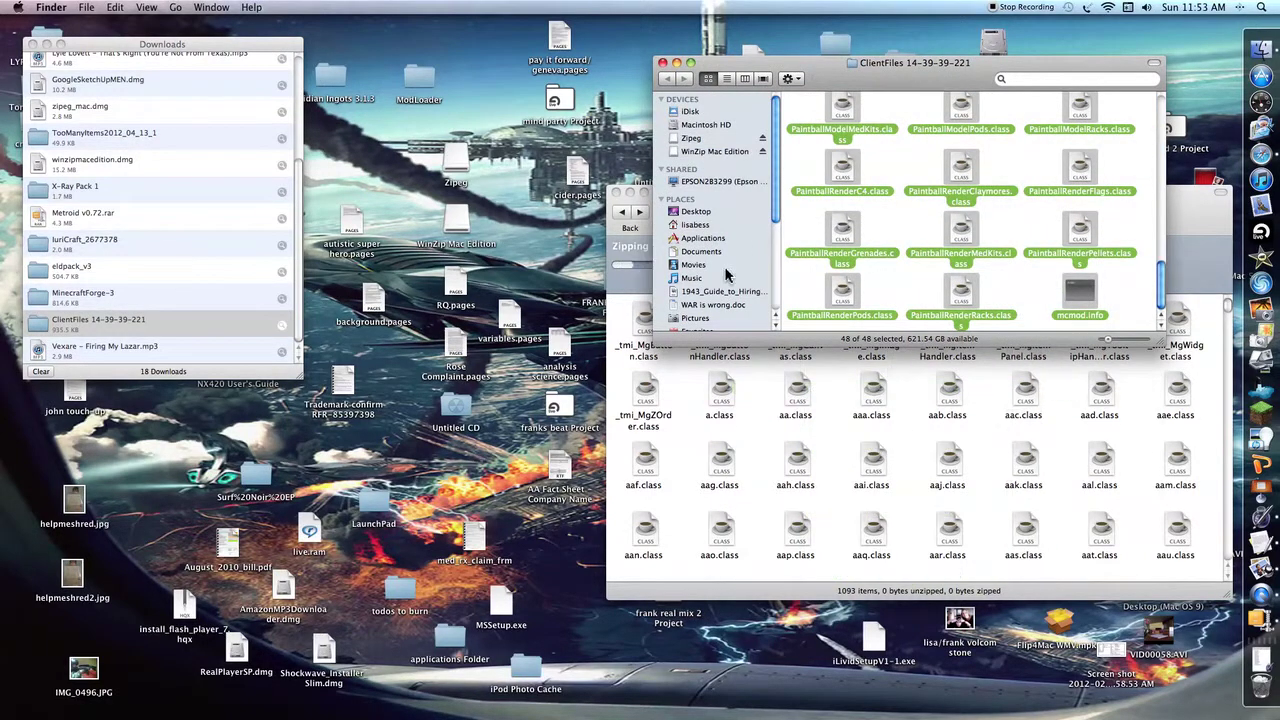
{"action": "left_click", "coordinate": [662, 63]}
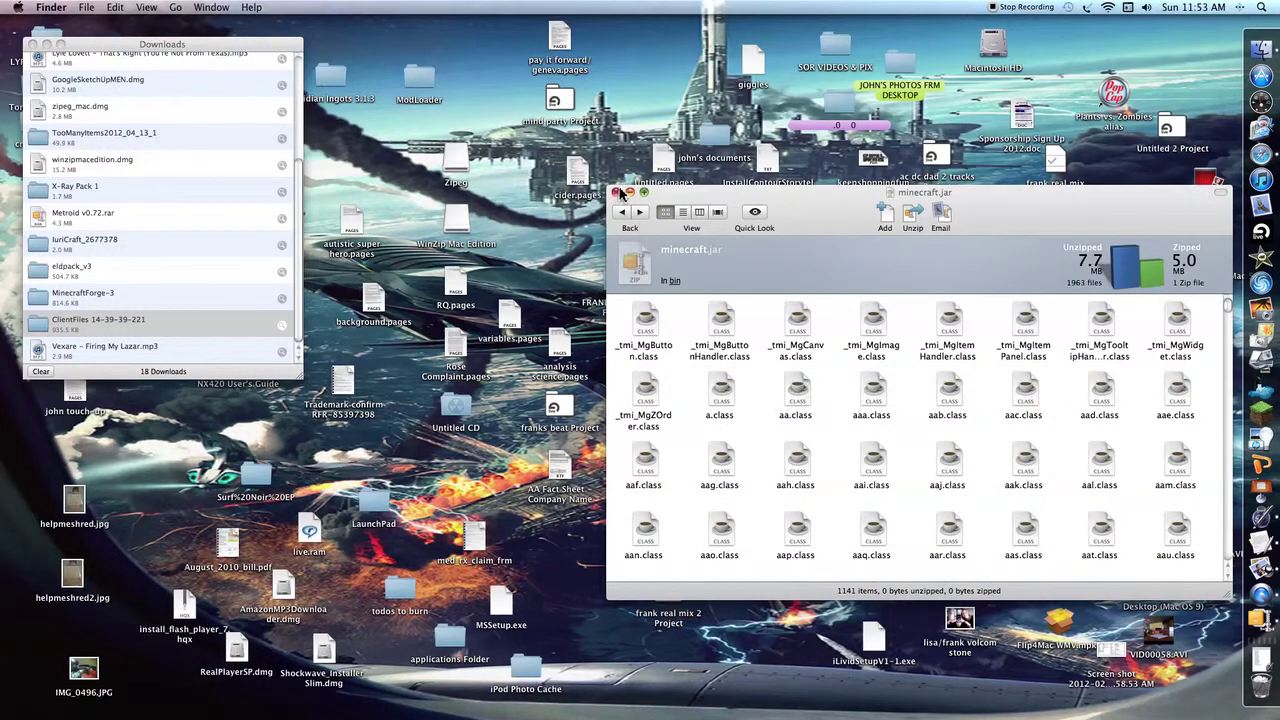
{"action": "left_click", "coordinate": [616, 192]}
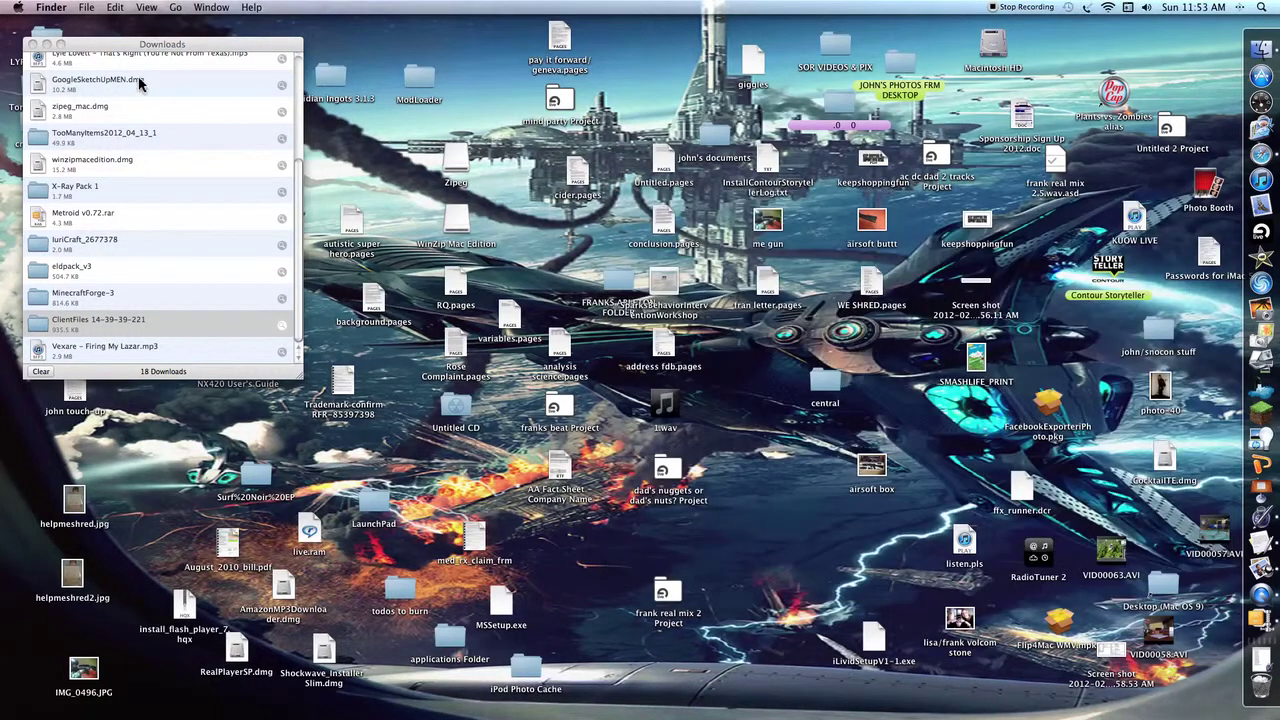
Launch Minecraft from the Dock and log in to the 1.2.5 Forge main menu
{"action": "left_click", "coordinate": [33, 45]}
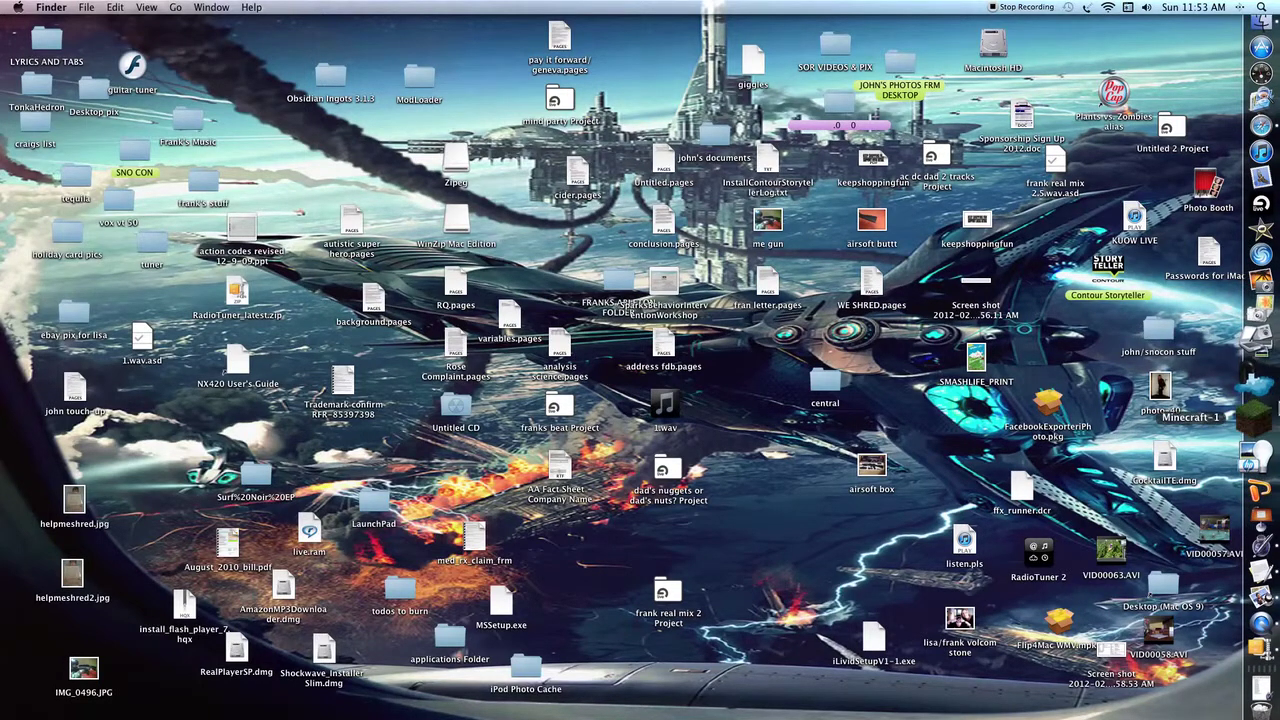
{"action": "left_click", "coordinate": [1258, 418]}
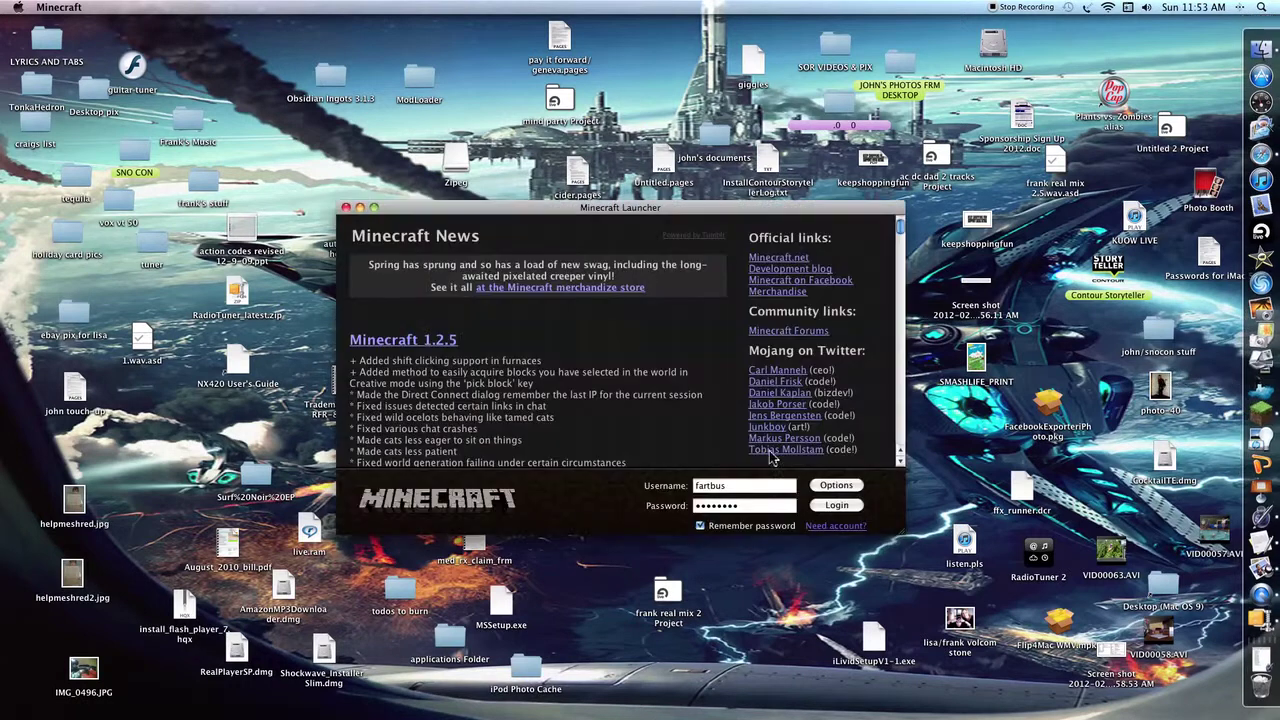
{"action": "left_click", "coordinate": [836, 505]}
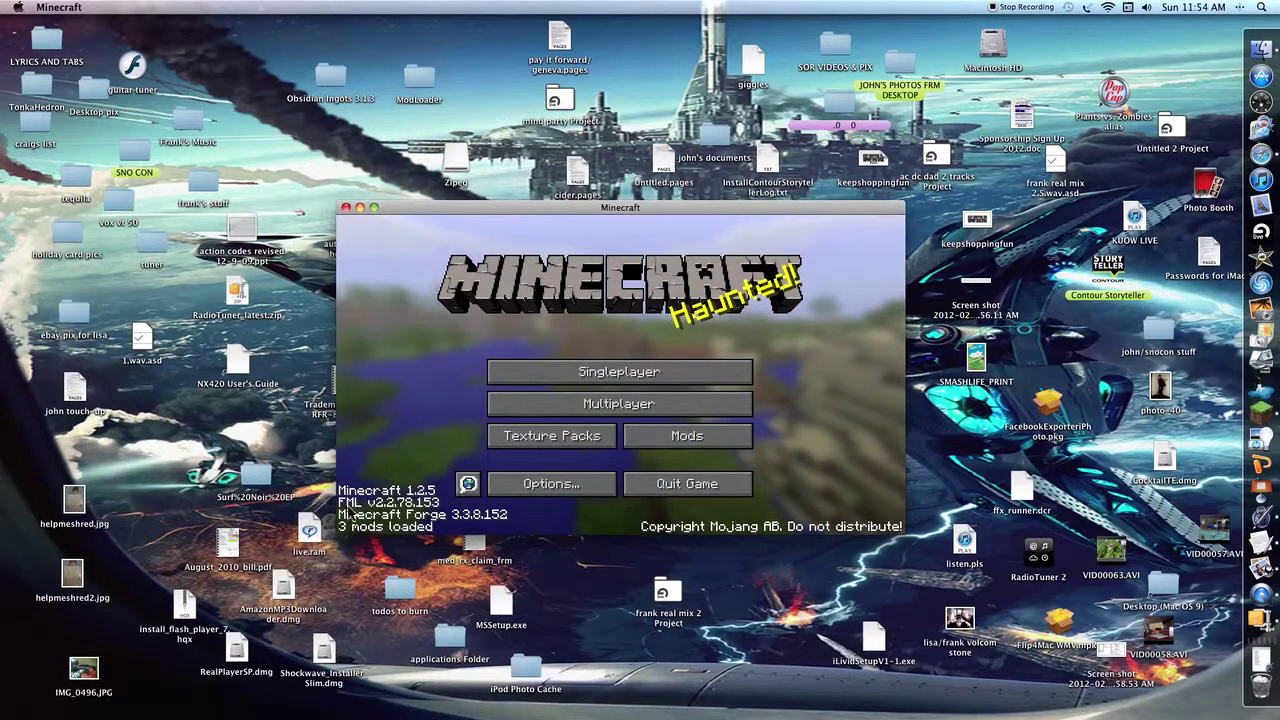
{"action": "left_click", "coordinate": [716, 440]}
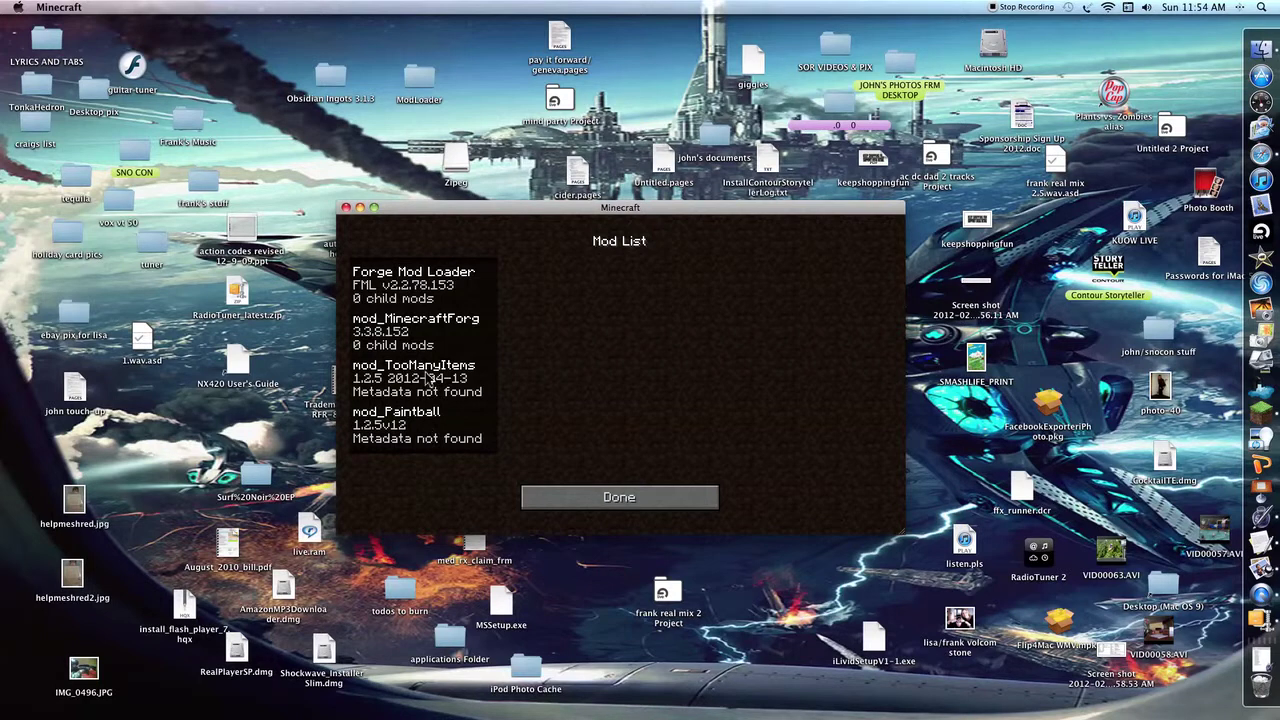
{"action": "left_click", "coordinate": [416, 330]}
{"action": "left_click", "coordinate": [463, 288]}
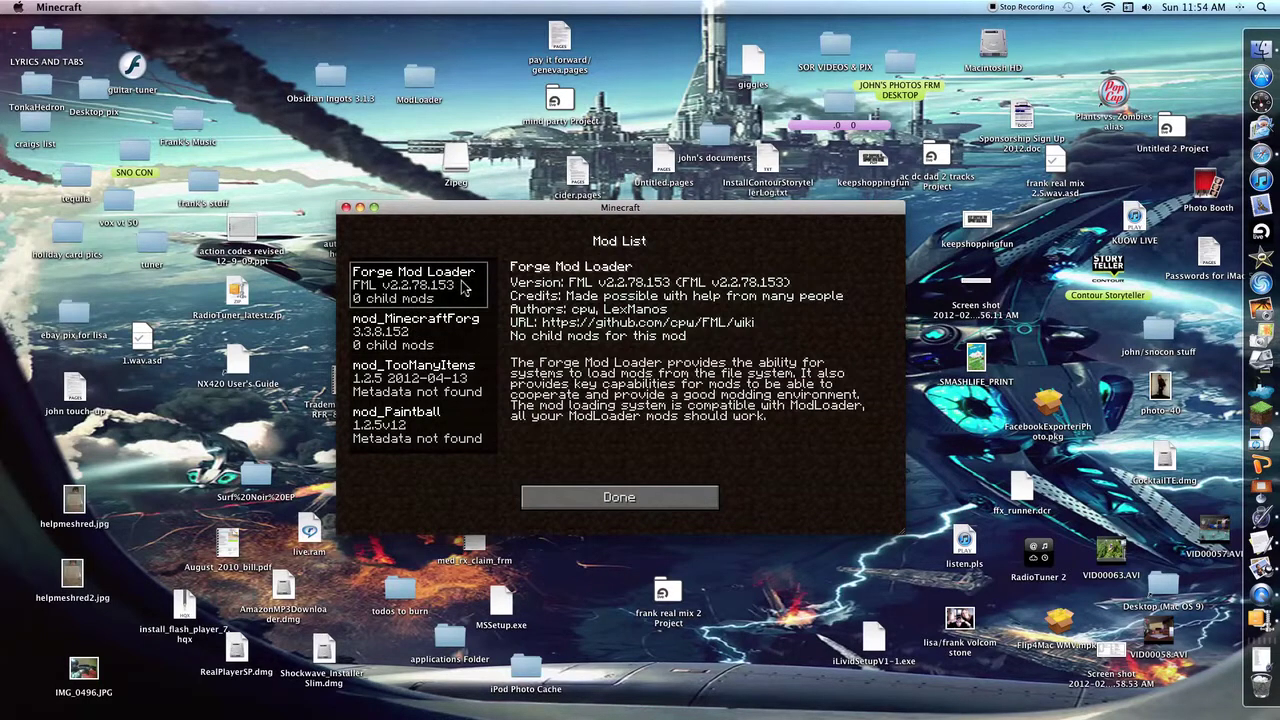
{"action": "left_click", "coordinate": [568, 497]}
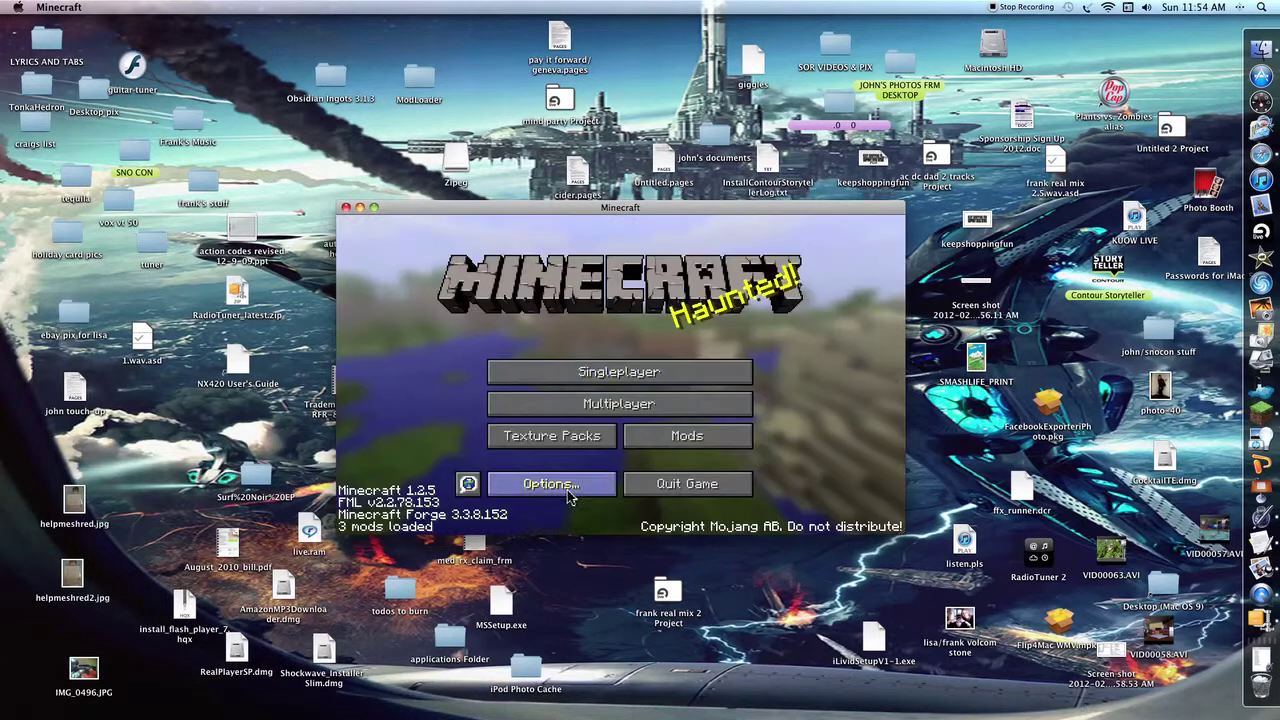
Load the survival-mode New World from the Singleplayer list
{"action": "left_click", "coordinate": [560, 380]}
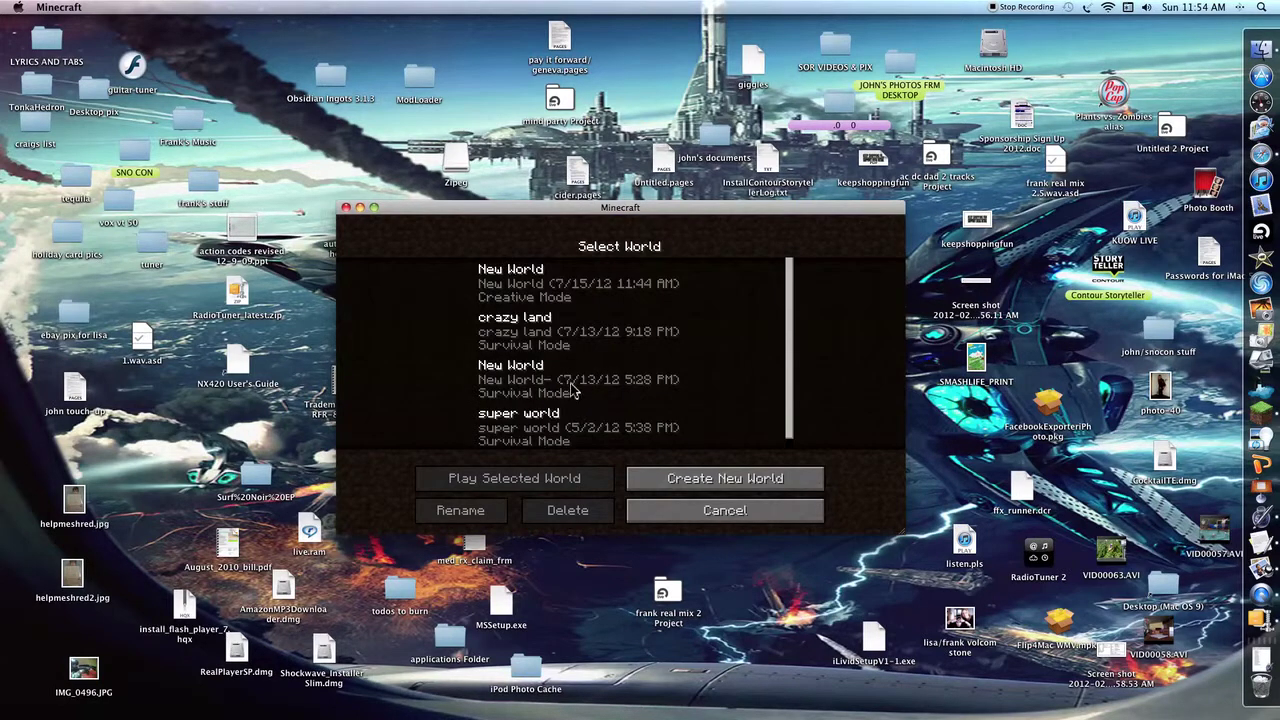
{"action": "left_click", "coordinate": [566, 396]}
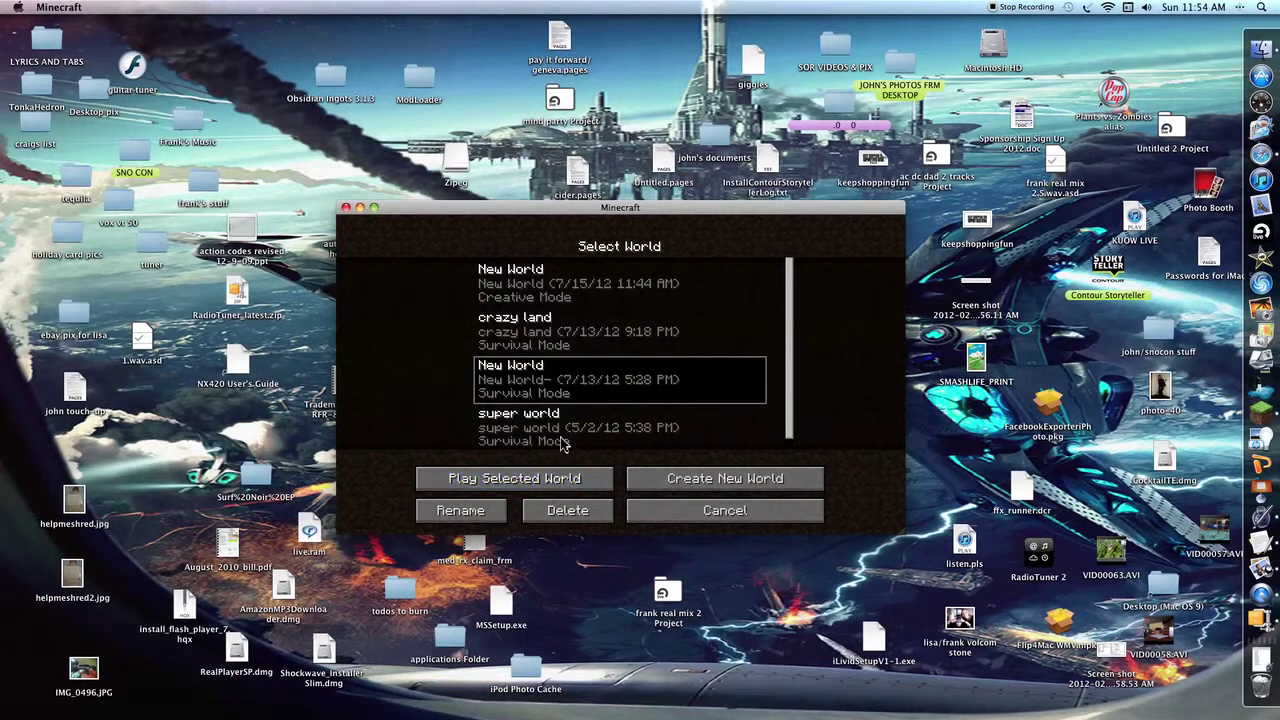
{"action": "left_click", "coordinate": [532, 495]}
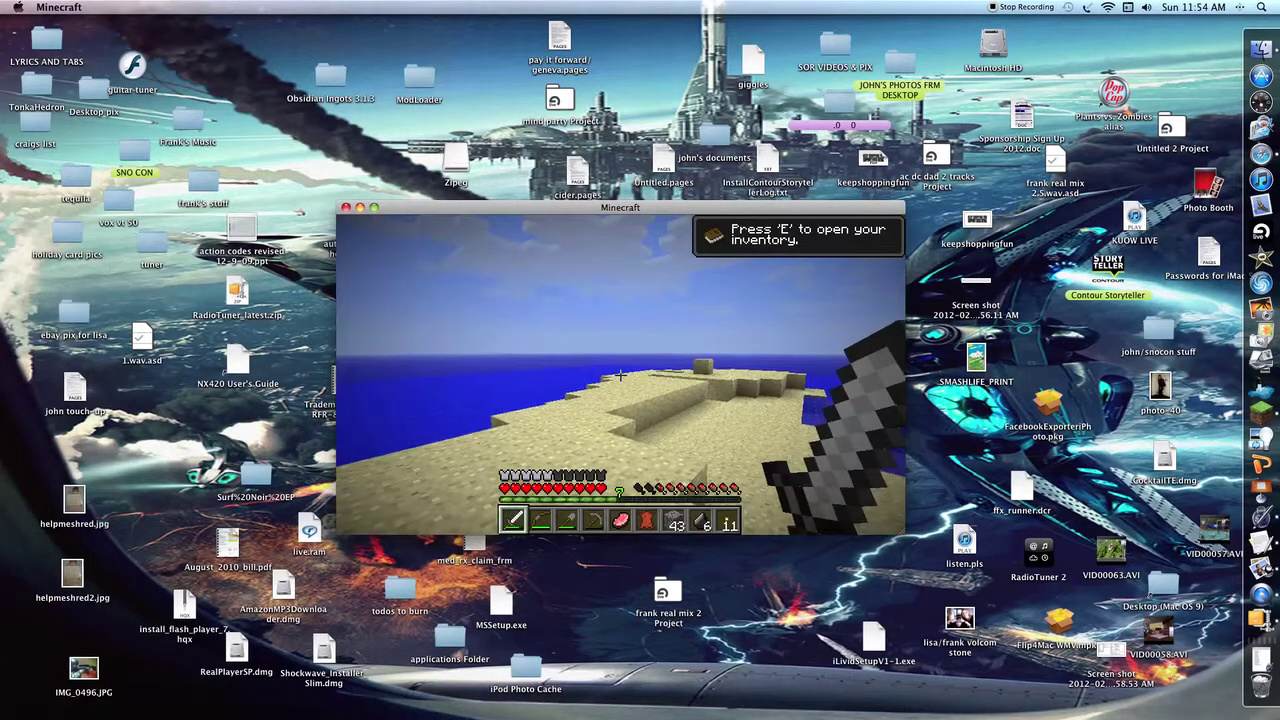
Show the item catalogue at page 7 and enlarge the game window to full screen
{"action": "key", "text": "e"}
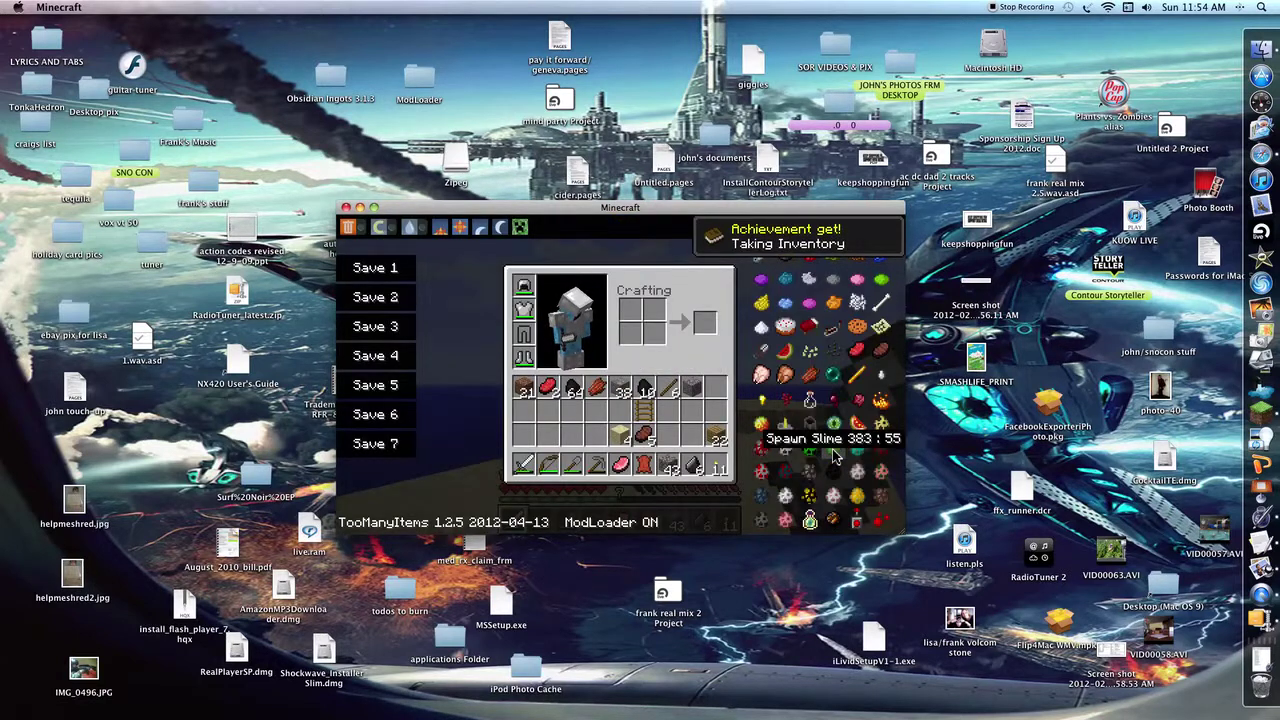
{"action": "left_click", "coordinate": [871, 226]}
{"action": "left_click", "coordinate": [871, 226]}
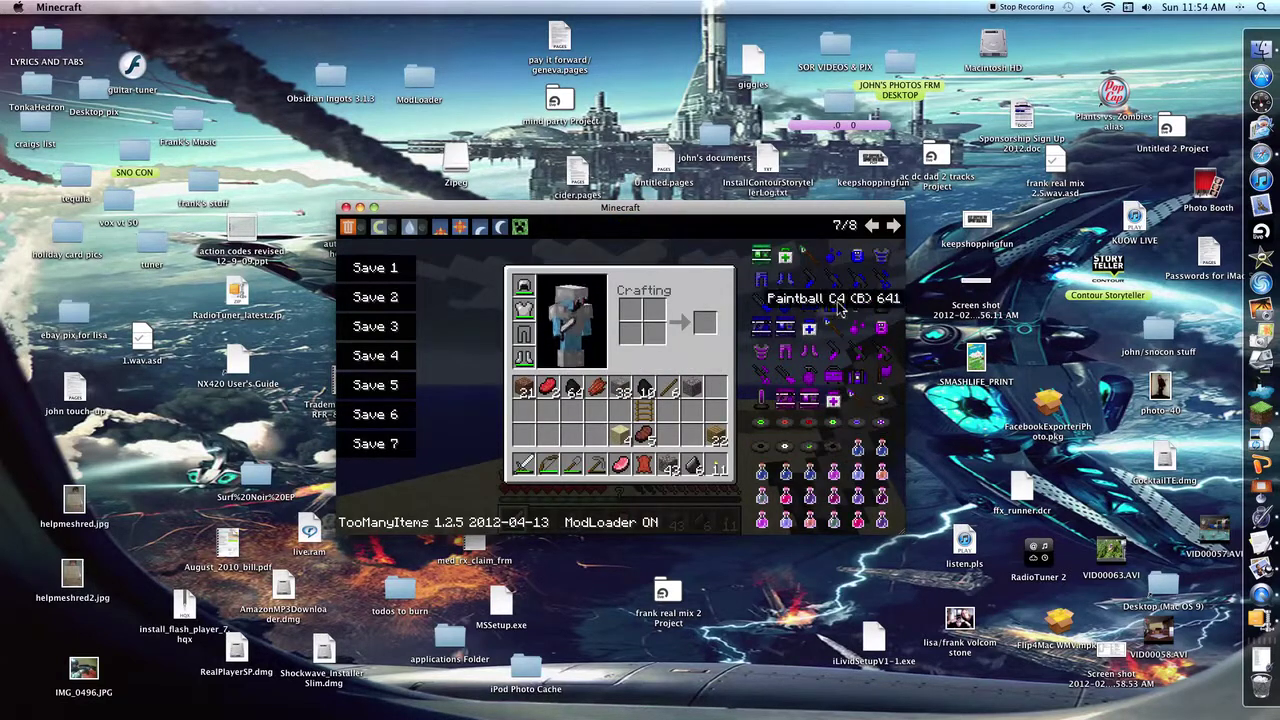
{"action": "left_click", "coordinate": [373, 208]}
Cycle the Video Settings GUI Scale to Normal and resume playing by the lake
{"action": "key", "text": "e"}
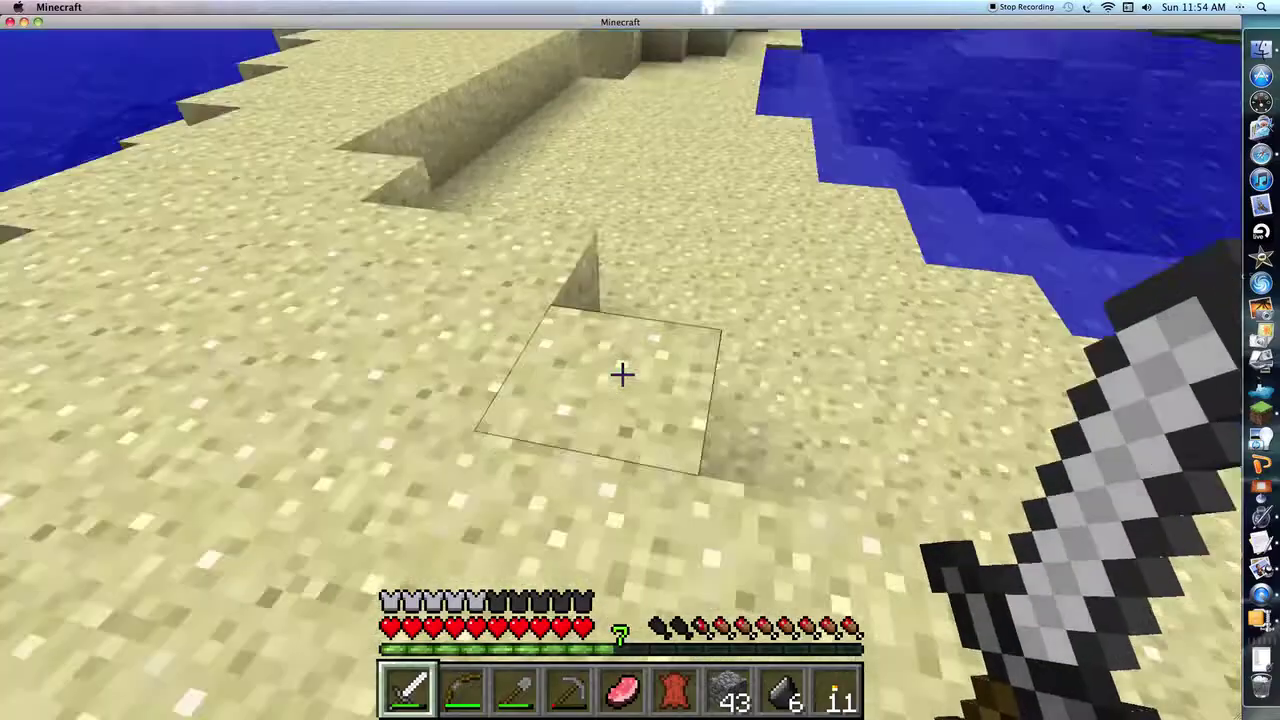
{"action": "key", "text": "Escape"}
{"action": "left_click", "coordinate": [630, 440]}
{"action": "left_click", "coordinate": [644, 412]}
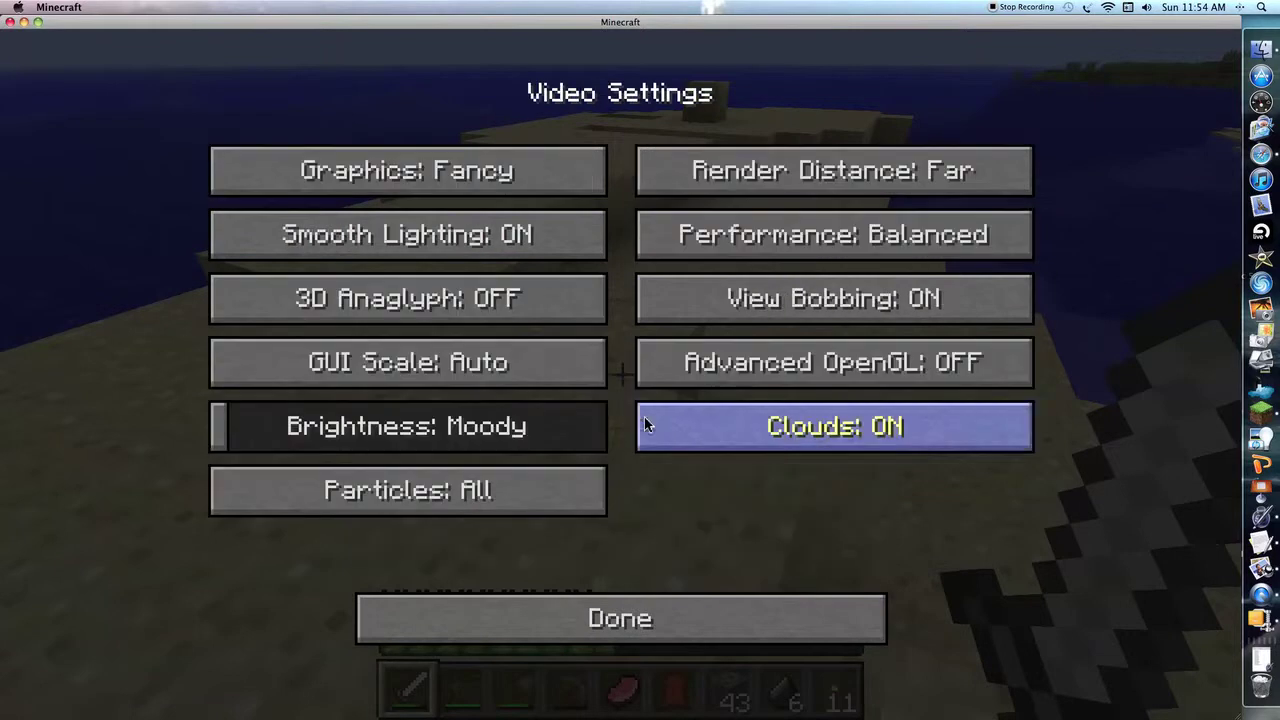
{"action": "left_click", "coordinate": [458, 362]}
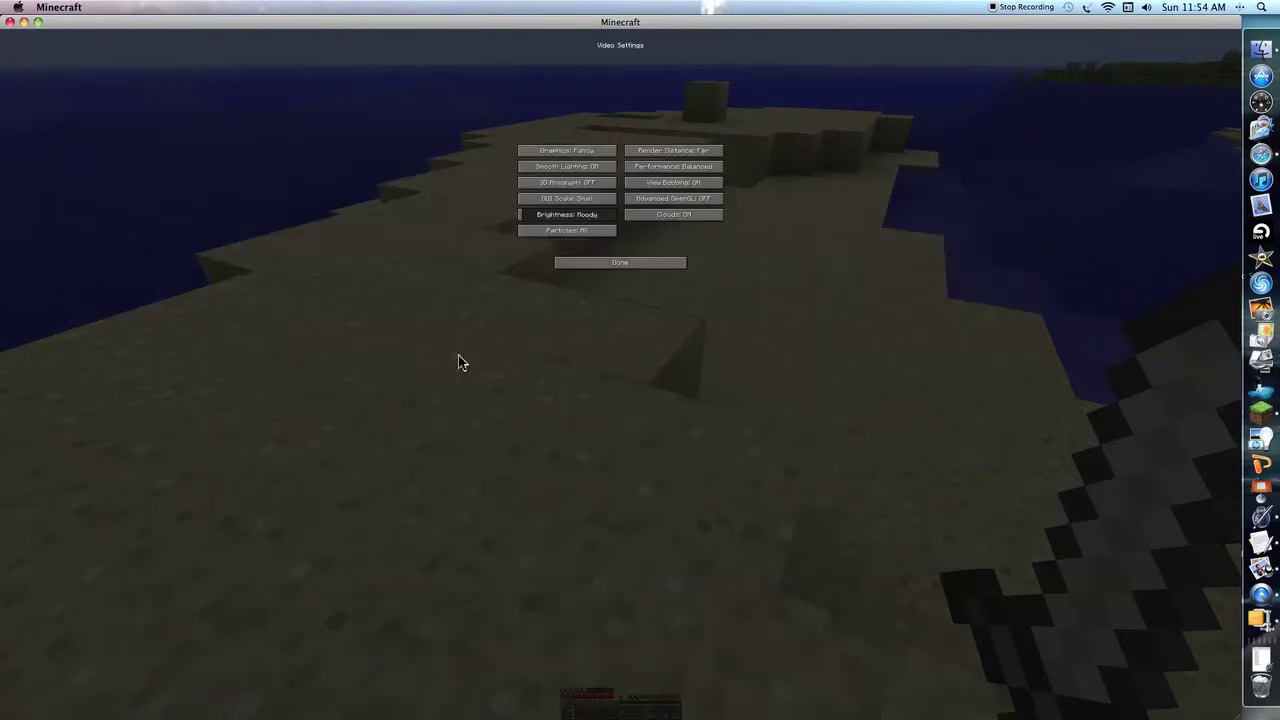
{"action": "left_click", "coordinate": [580, 197]}
{"action": "left_click", "coordinate": [624, 386]}
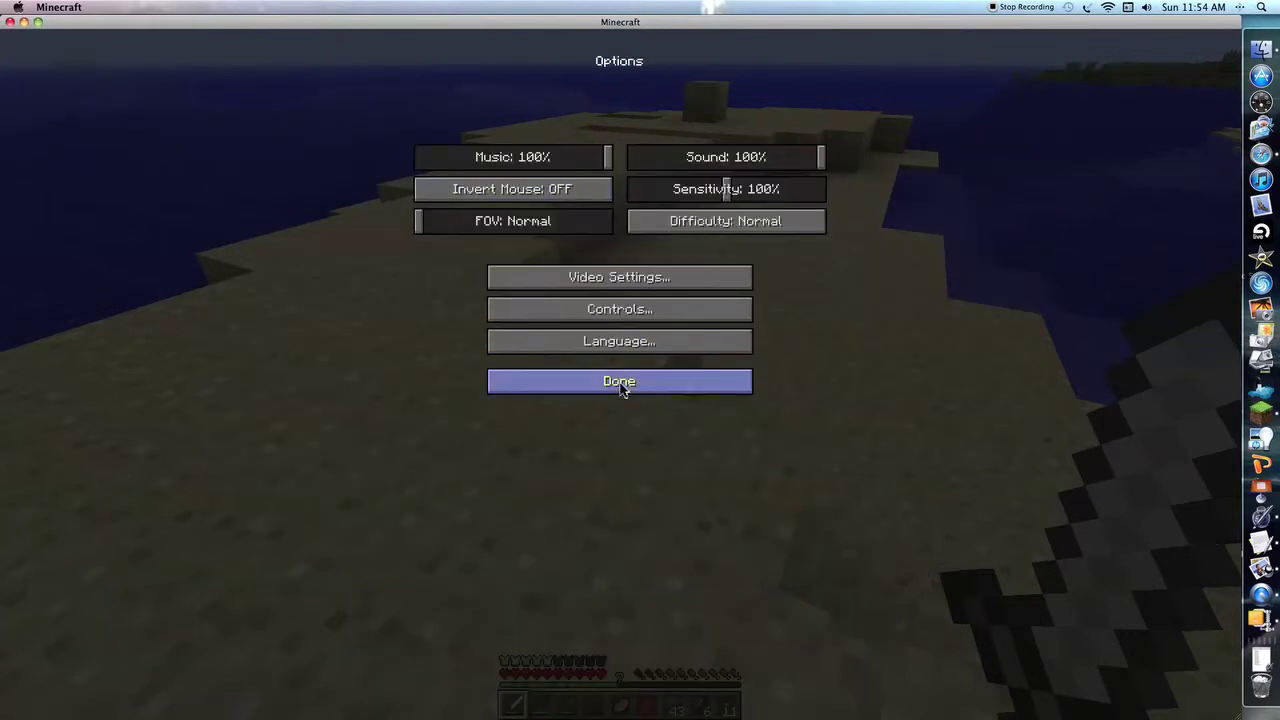
{"action": "left_click", "coordinate": [620, 385]}
{"action": "left_click", "coordinate": [600, 225]}
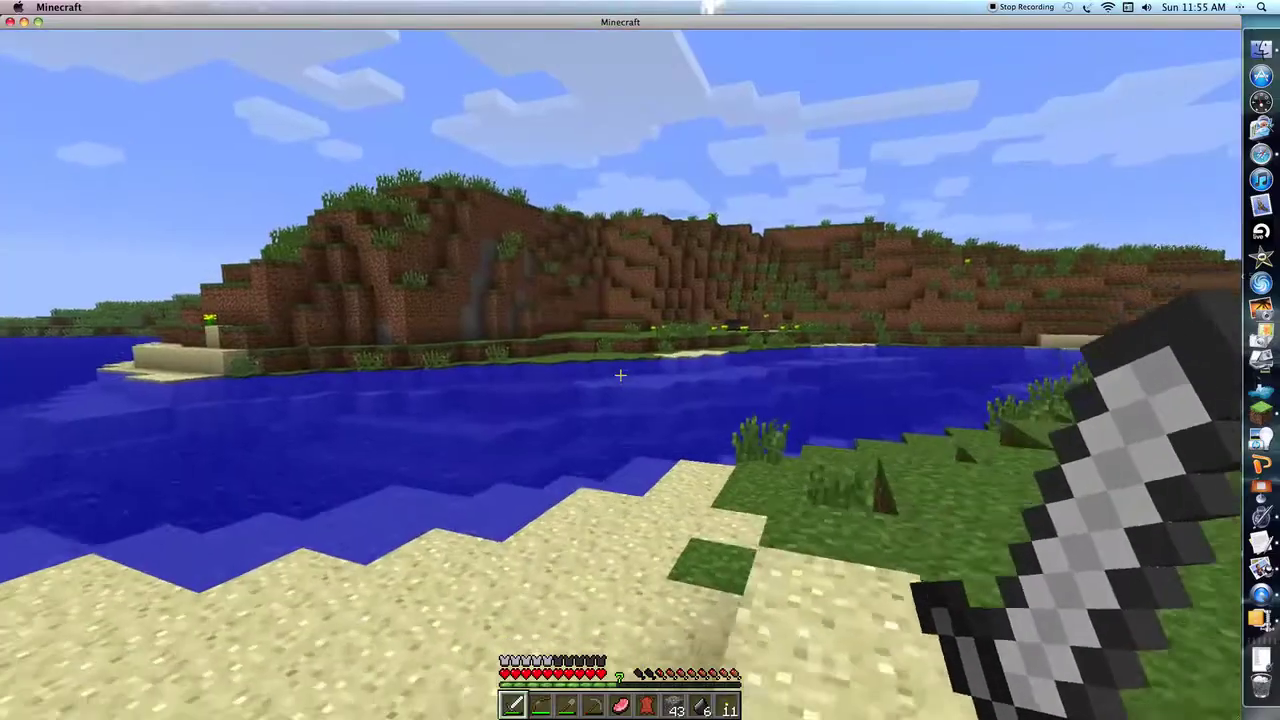
Open the inventory with the TooManyItems catalogue to pick paintball gear
{"action": "key", "text": "e"}
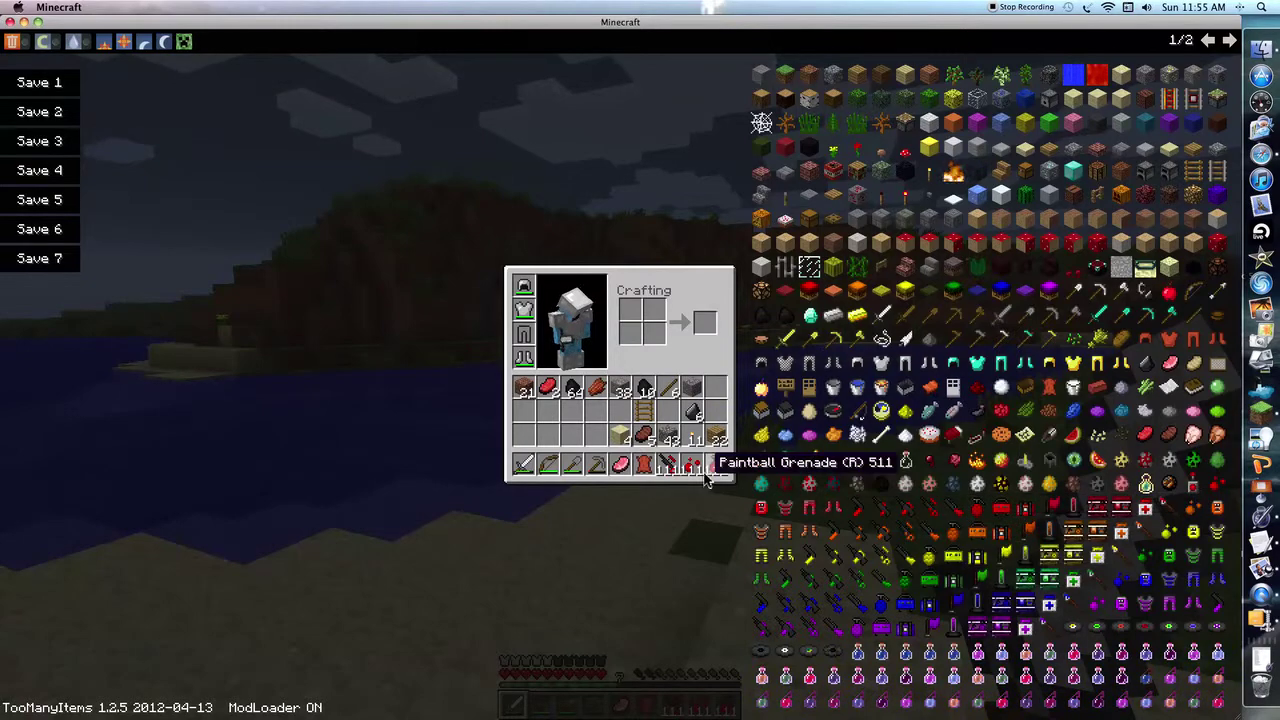
Hold the paintball launcher from slot 7, try its sniper scope, and walk across the field
{"action": "key", "text": "e"}
{"action": "key", "text": "7"}
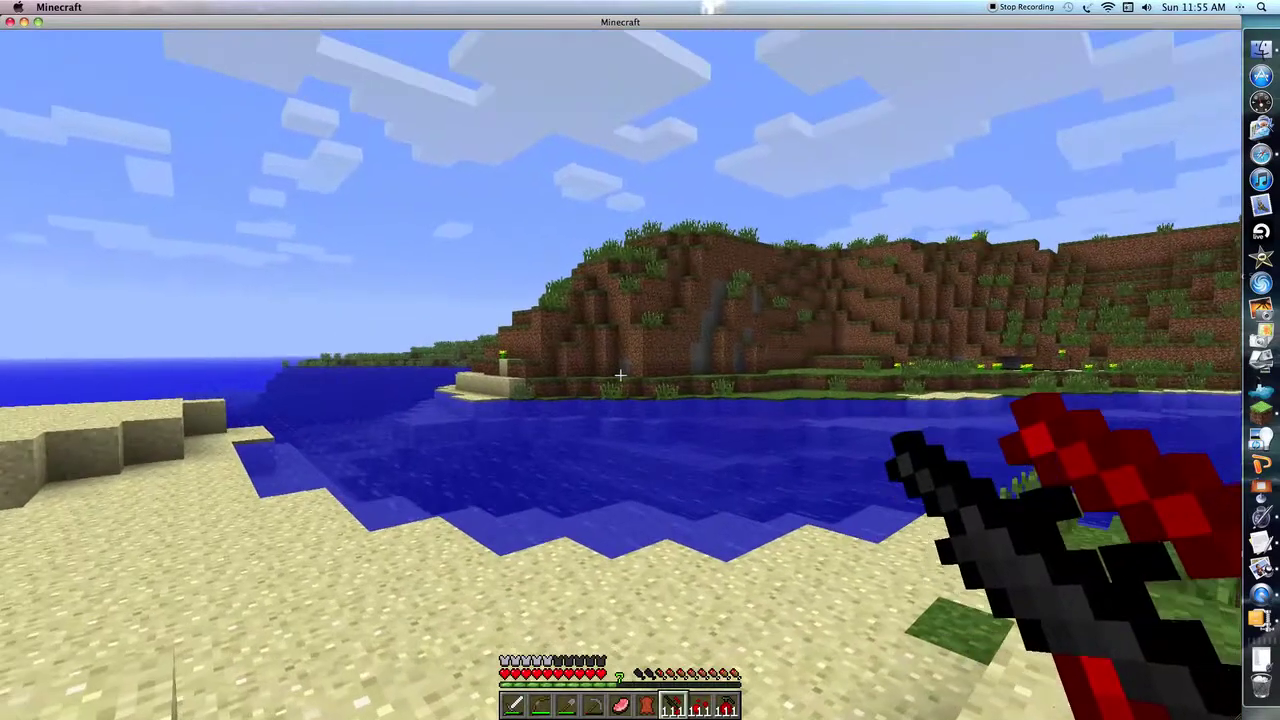
{"action": "right_click", "coordinate": [620, 374]}
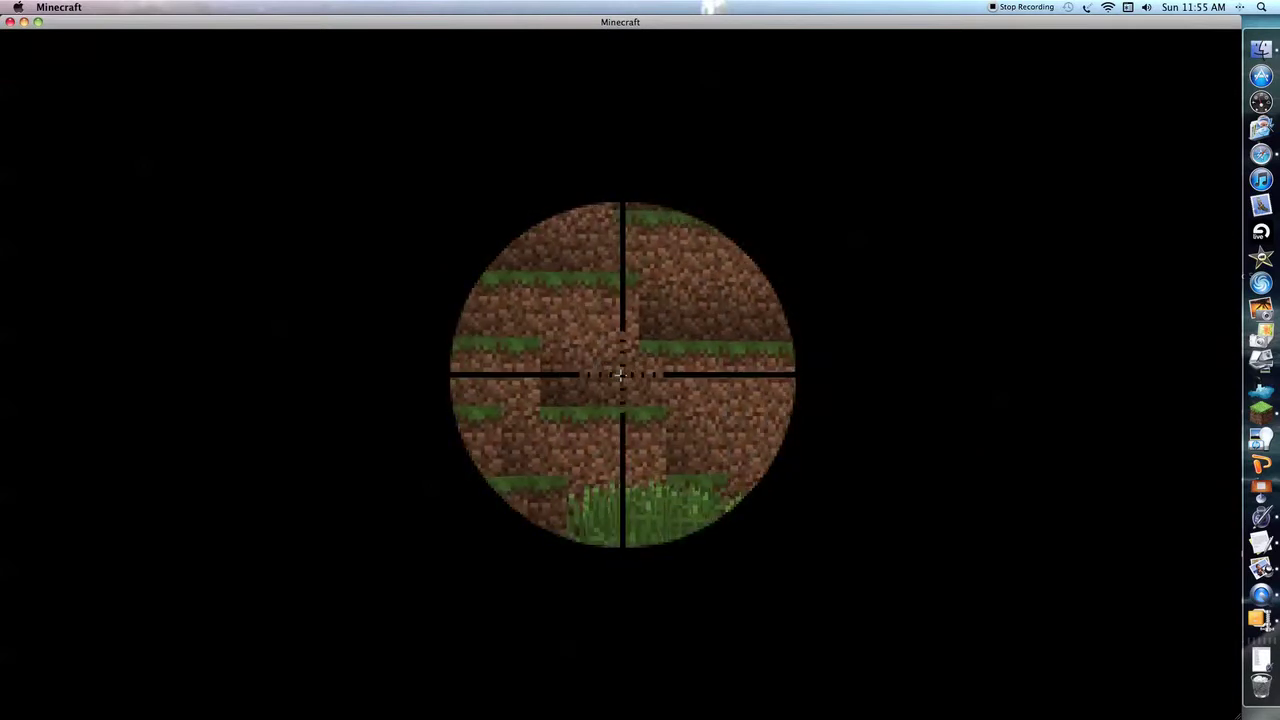
{"action": "right_click", "coordinate": [620, 374]}
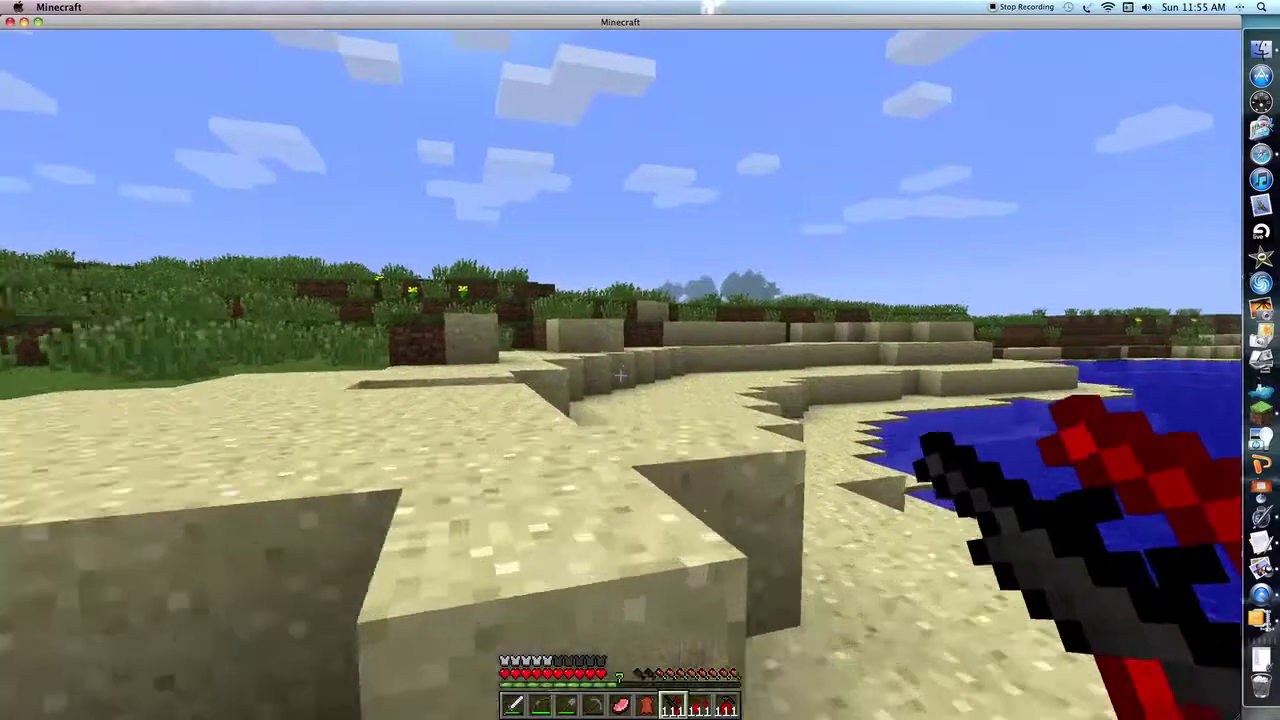
{"action": "key", "text": "w"}
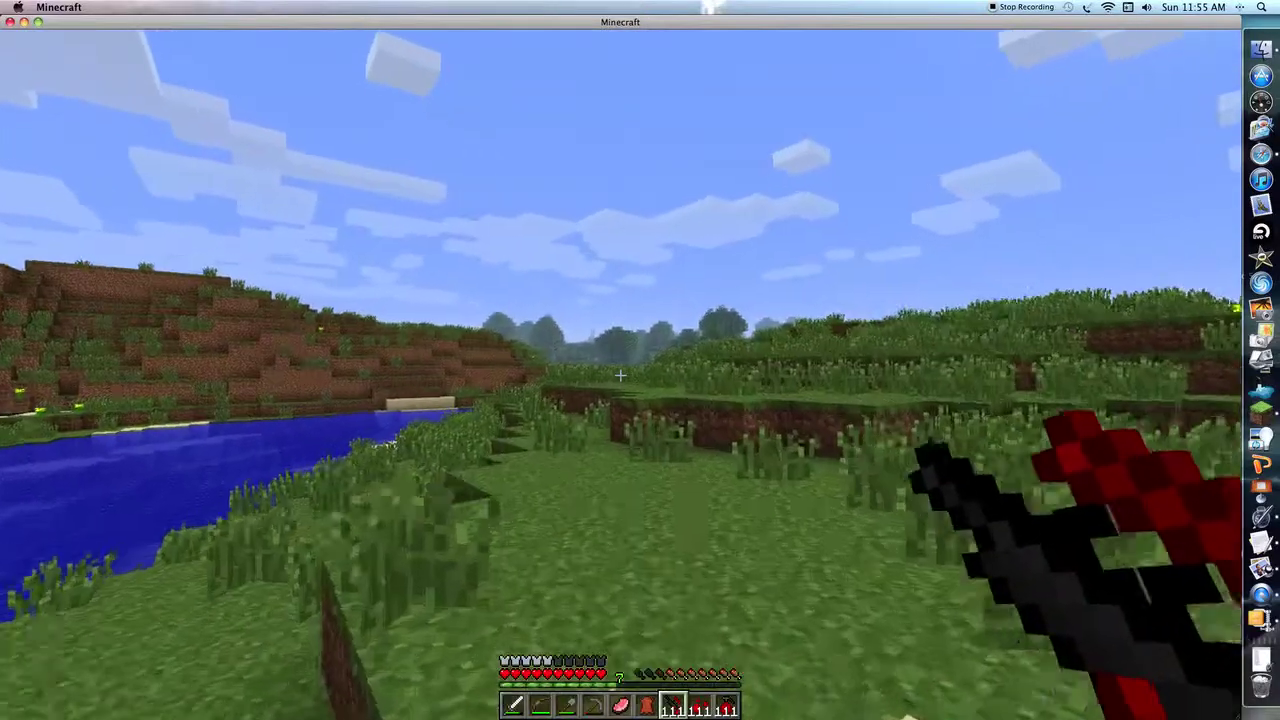
{"action": "key", "text": "e"}
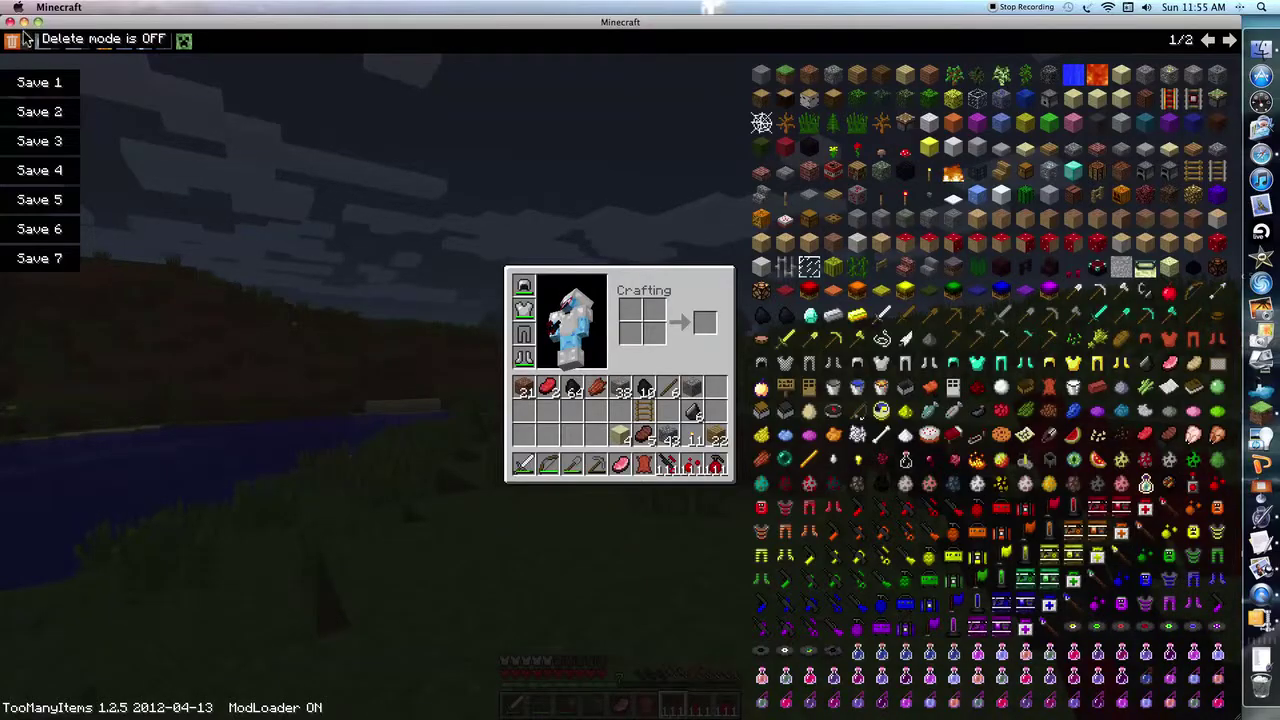
{"action": "key", "text": "e"}
{"action": "key", "text": "w"}
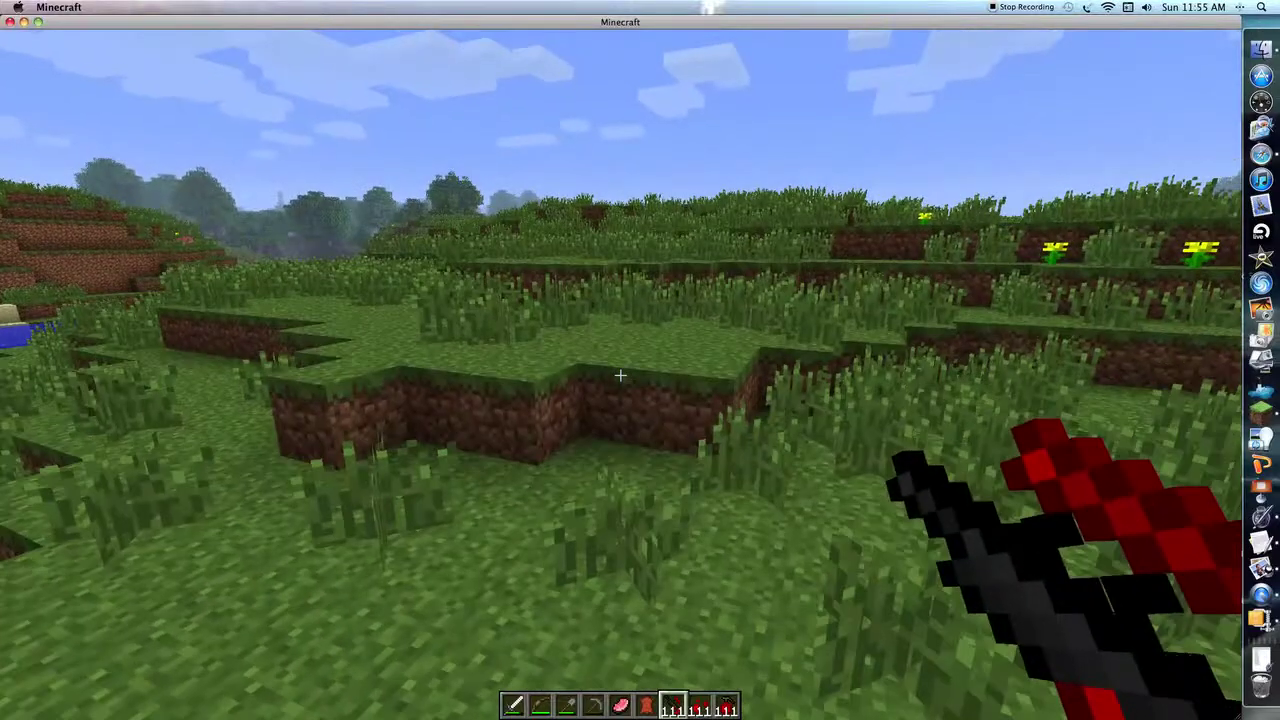
{"action": "key", "text": "w"}
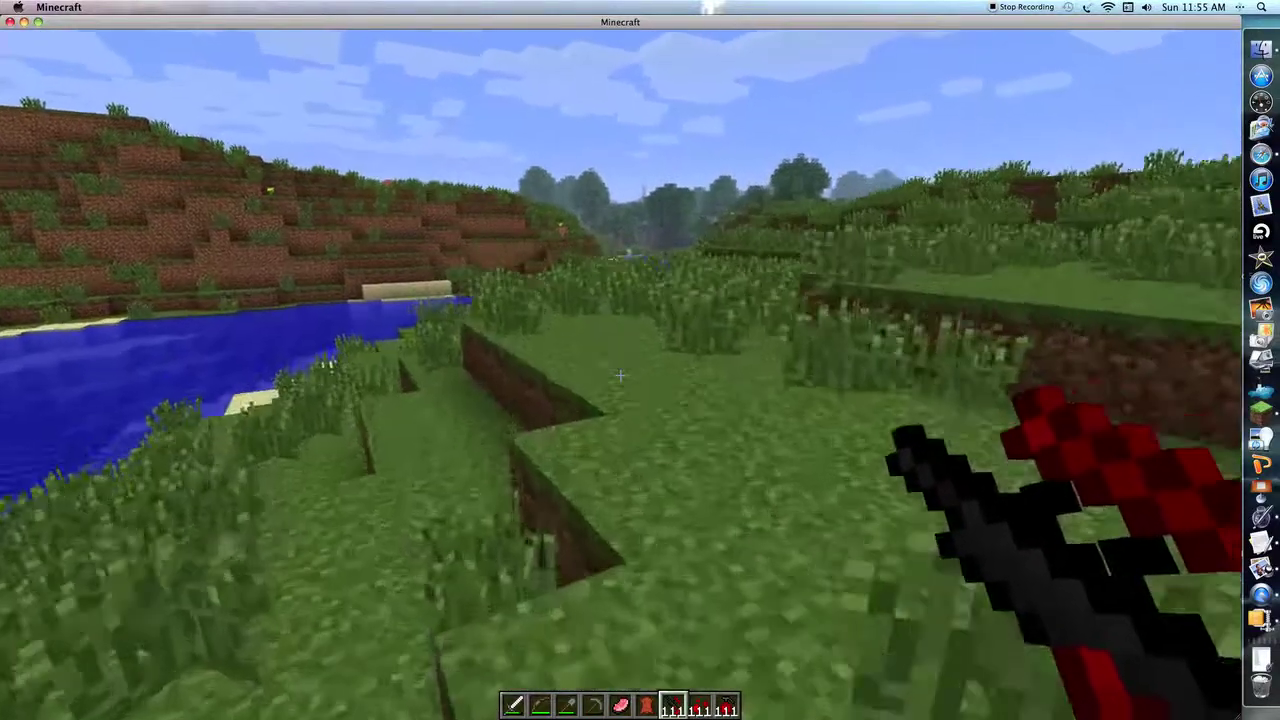
Check Video Settings from the pause menu and return to the game
{"action": "key", "text": "Escape"}
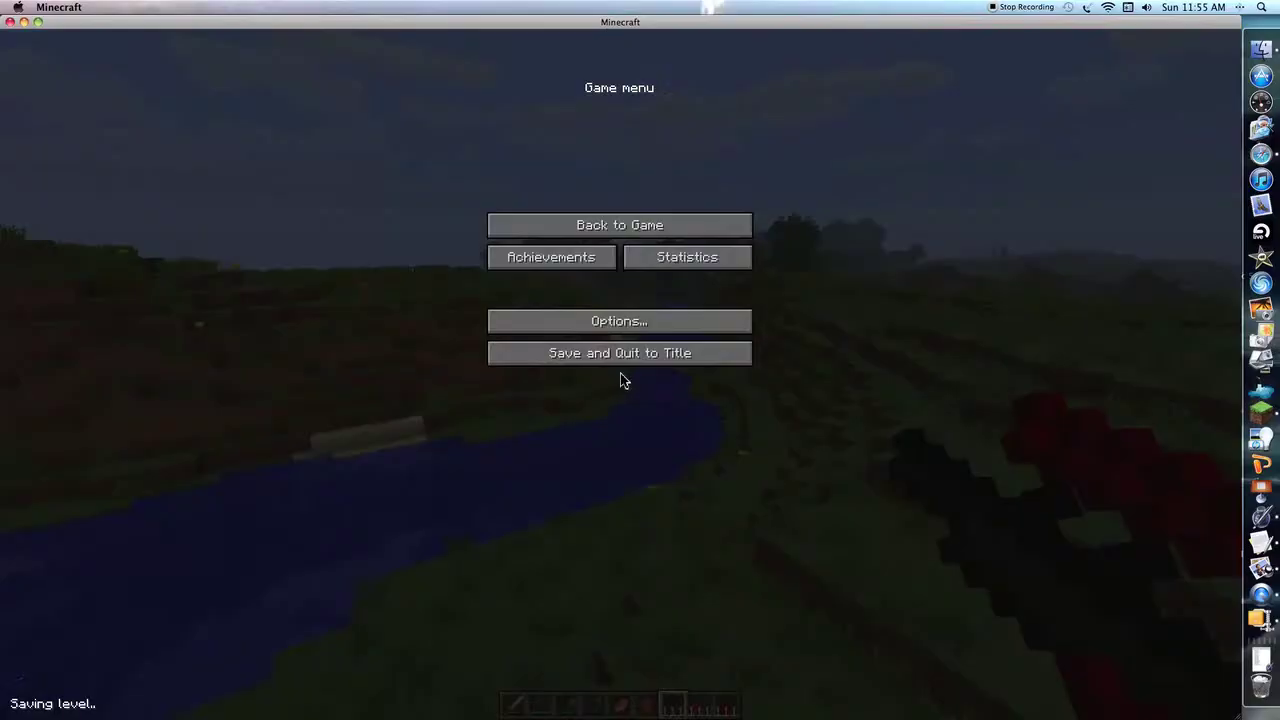
{"action": "left_click", "coordinate": [619, 330]}
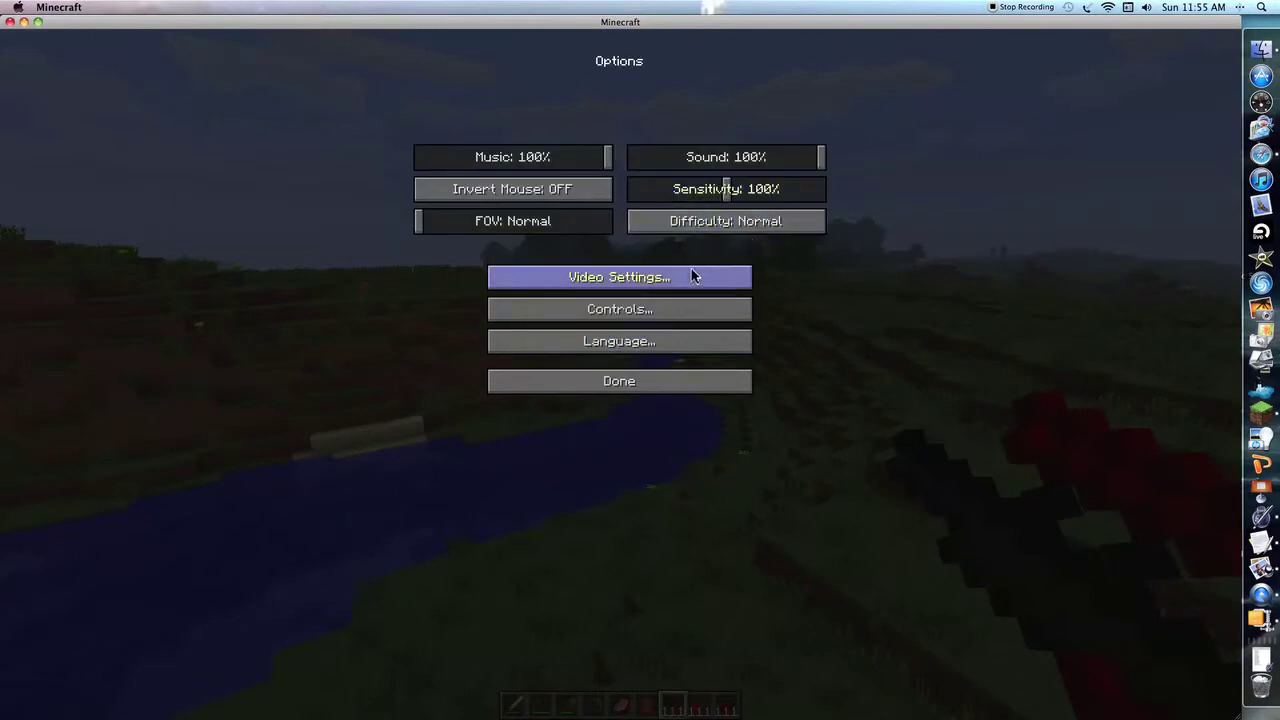
{"action": "left_click", "coordinate": [693, 275]}
{"action": "left_click", "coordinate": [641, 386]}
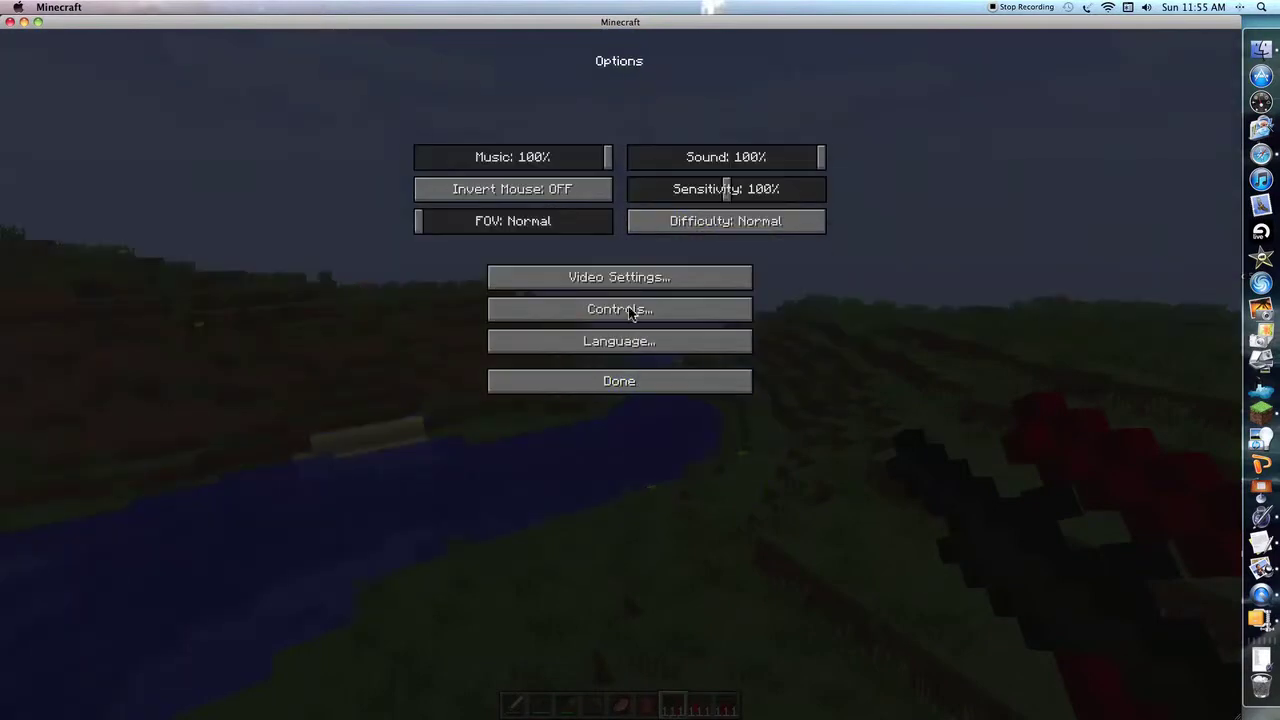
{"action": "left_click", "coordinate": [630, 380]}
{"action": "left_click", "coordinate": [597, 228]}
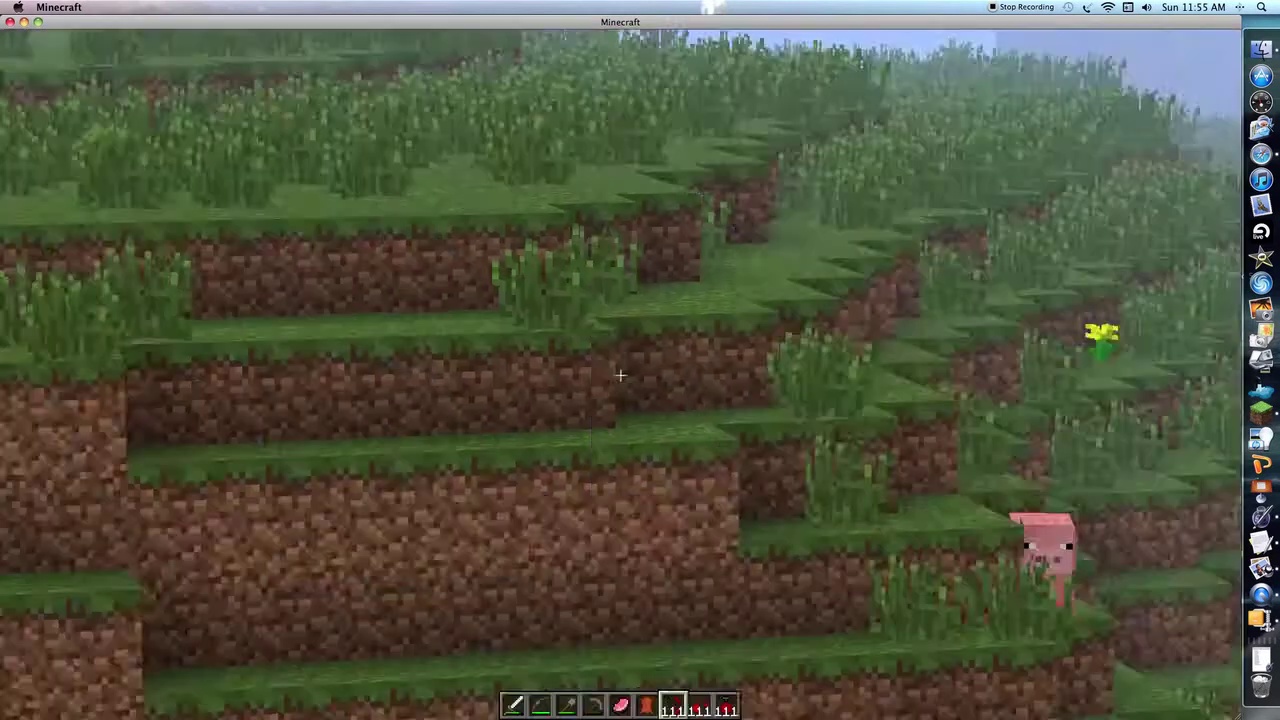
Kill a pig with scoped paintball shots, then shoot a squid in the pond
{"action": "right_click", "coordinate": [620, 375]}
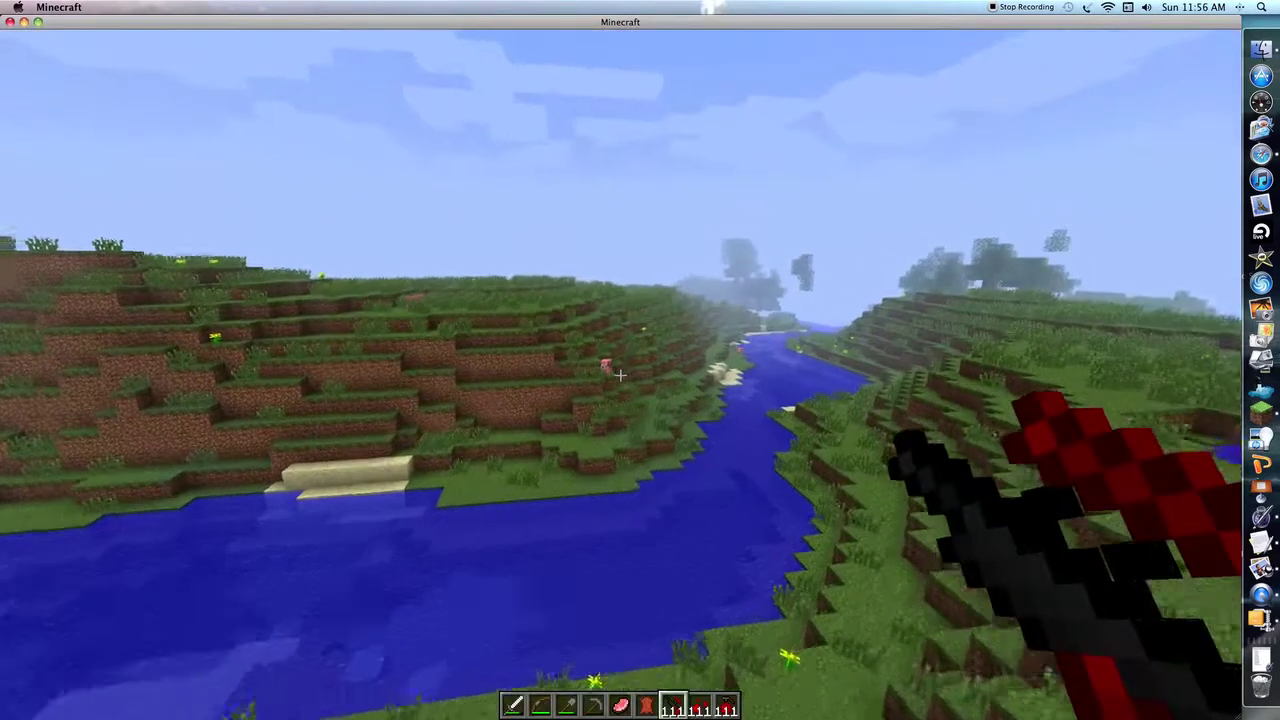
{"action": "right_click", "coordinate": [620, 375]}
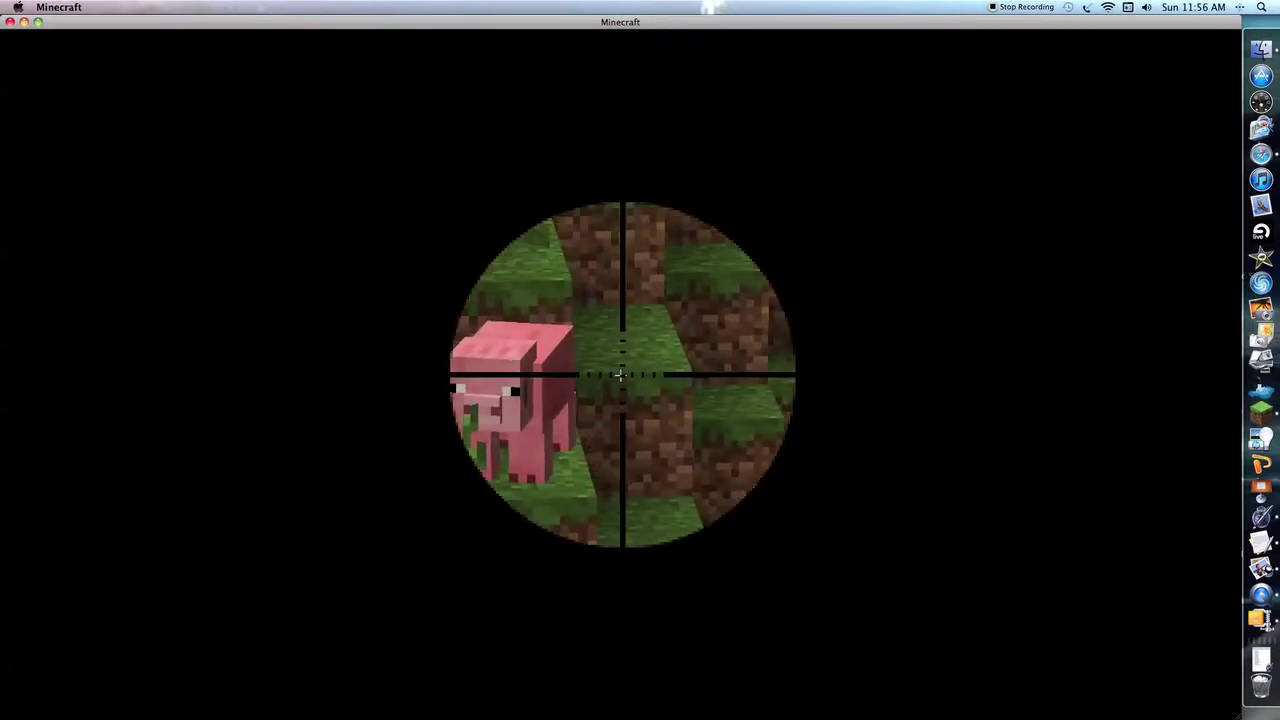
{"action": "left_click", "coordinate": [620, 375]}
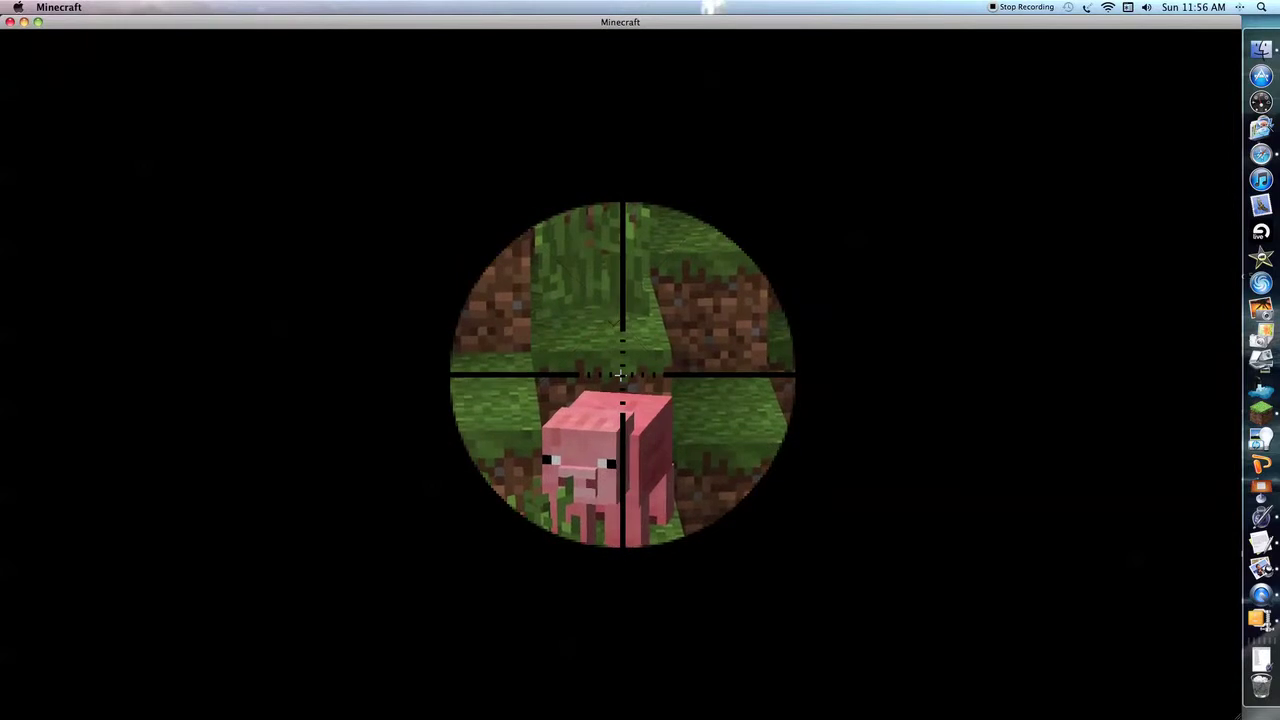
{"action": "left_click", "coordinate": [620, 375]}
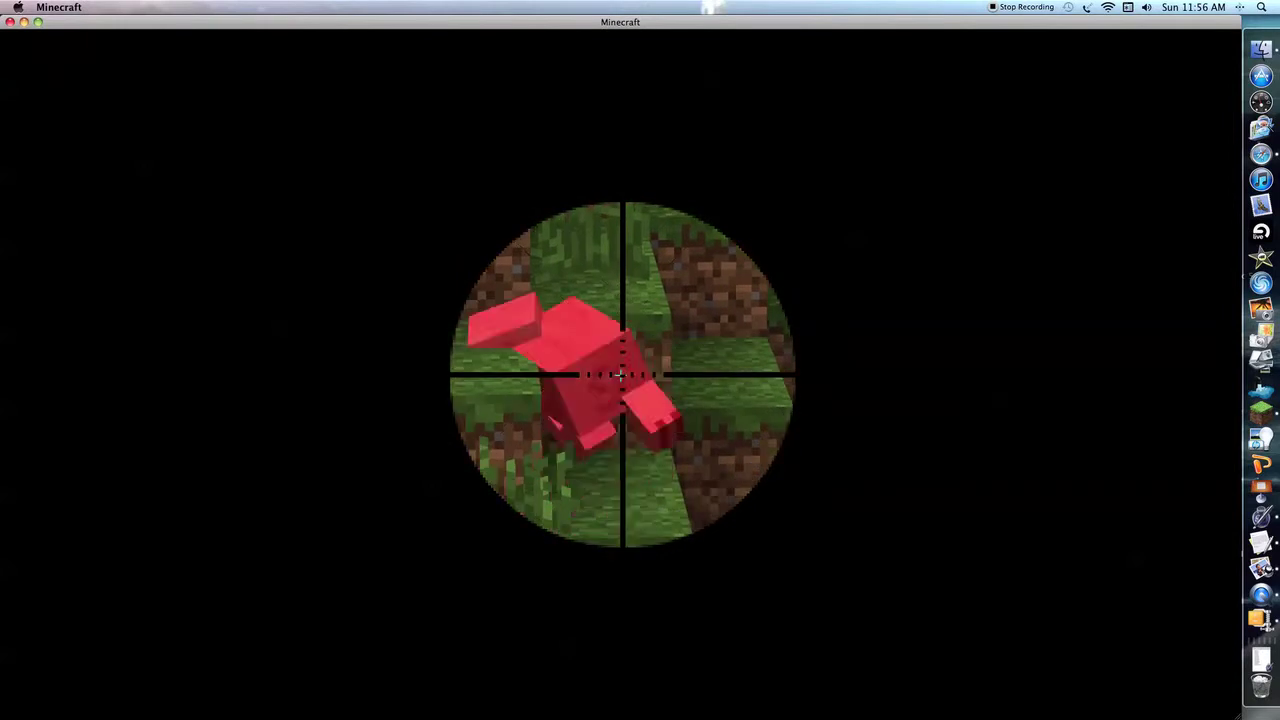
{"action": "right_click", "coordinate": [620, 375]}
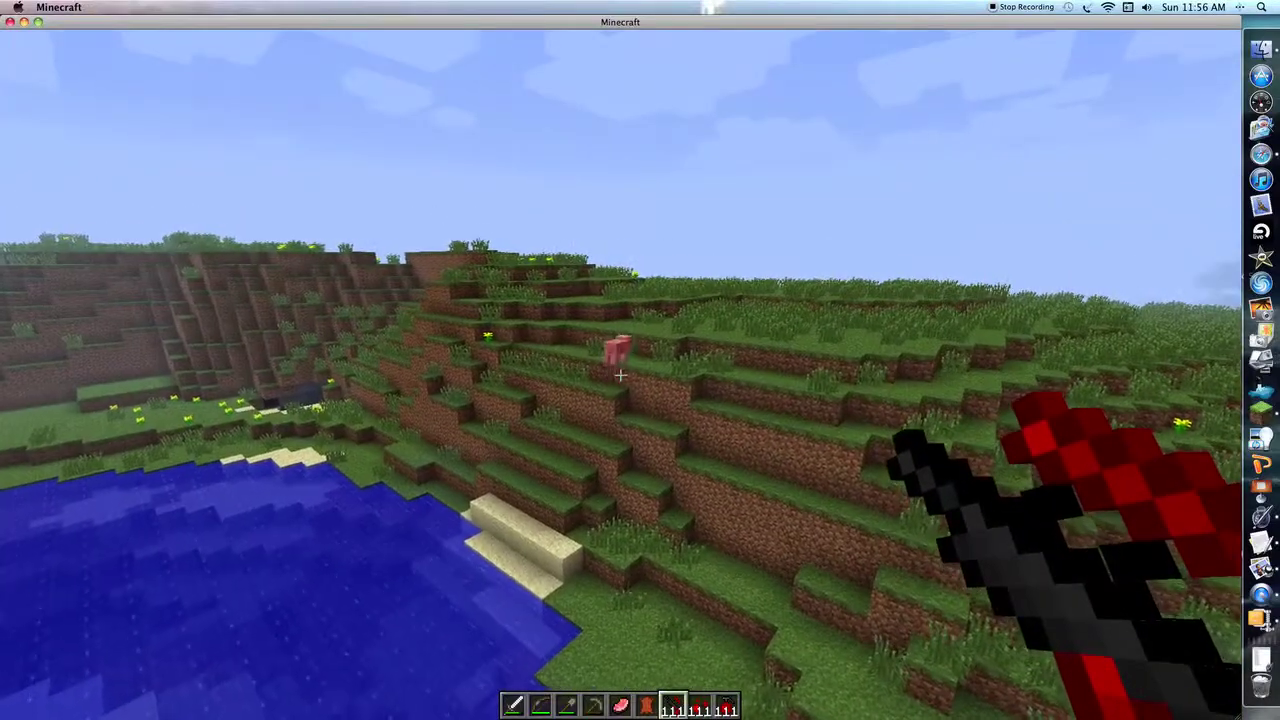
{"action": "right_click", "coordinate": [620, 375]}
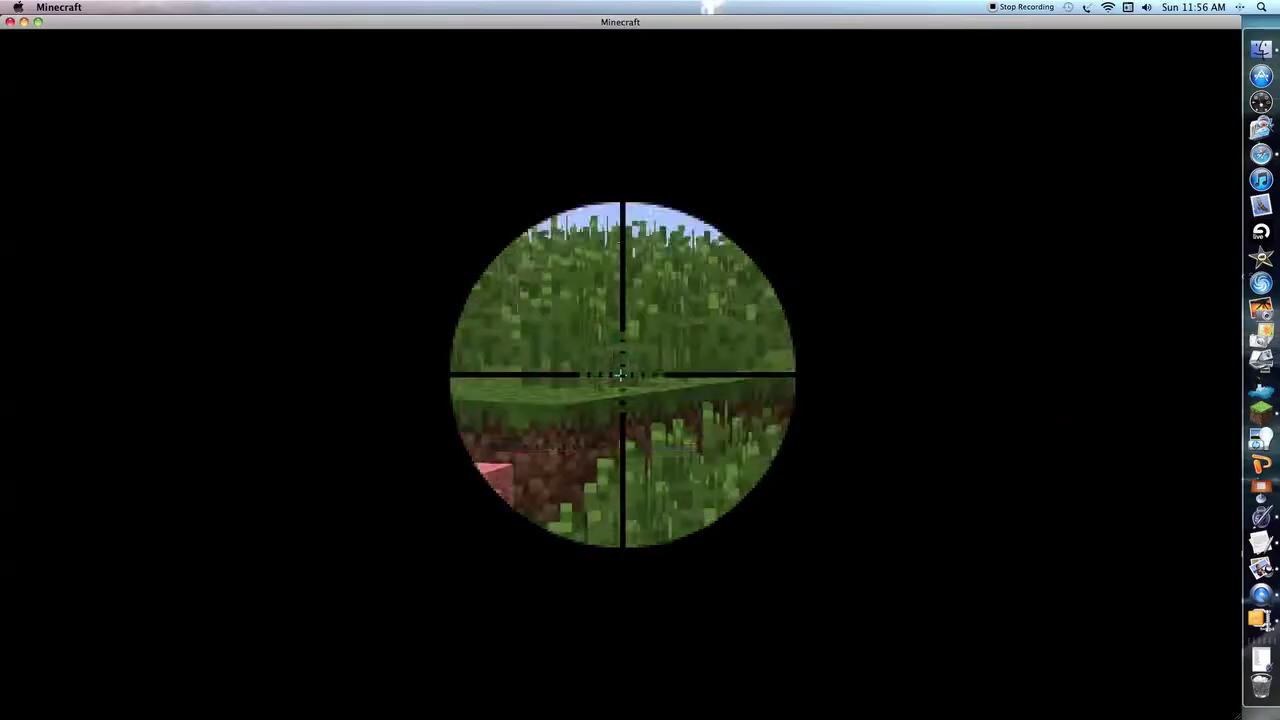
{"action": "right_click", "coordinate": [620, 375]}
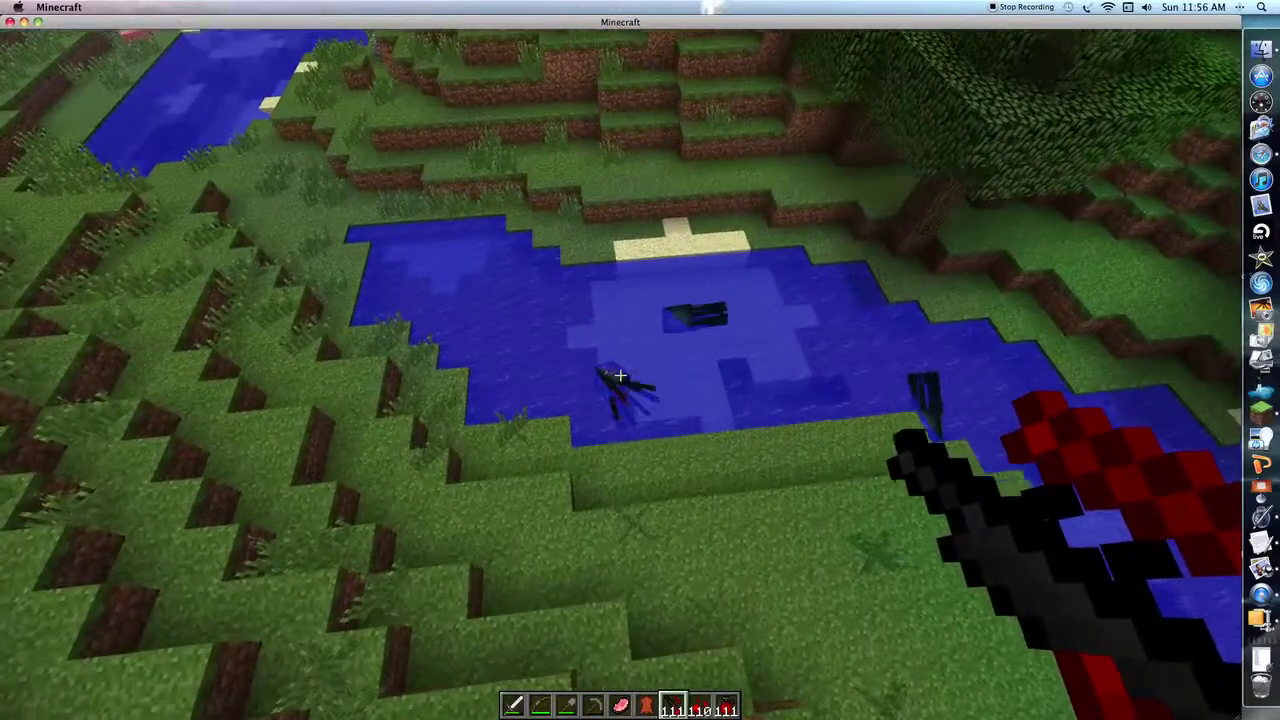
{"action": "left_click", "coordinate": [620, 375]}
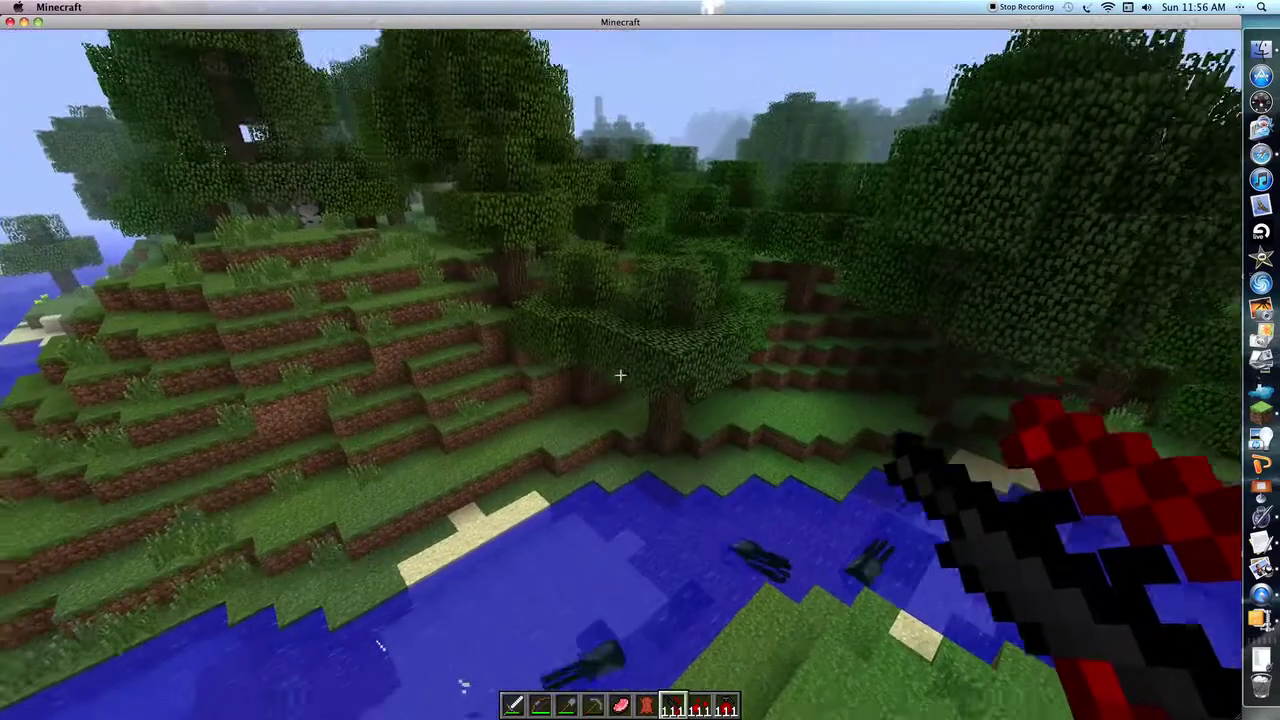
Swap in the other red paintball gun from the TooManyItems list
{"action": "key", "text": "e"}
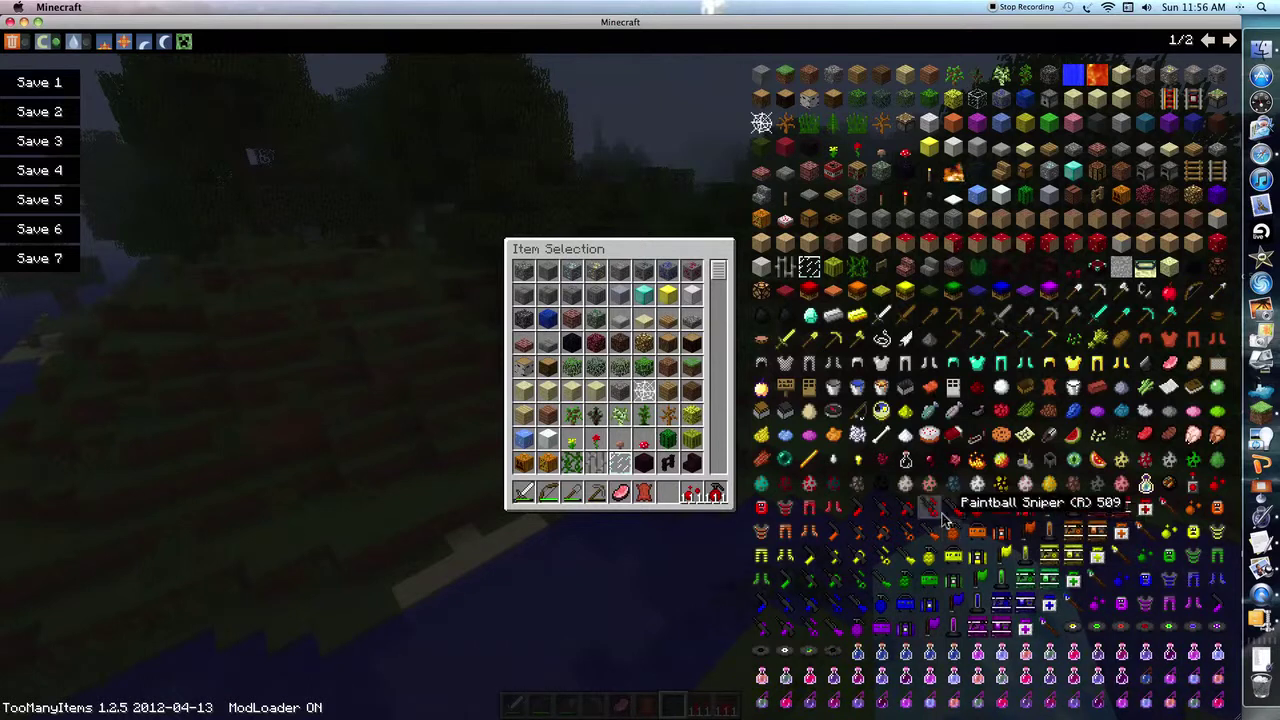
{"action": "key", "text": "e"}
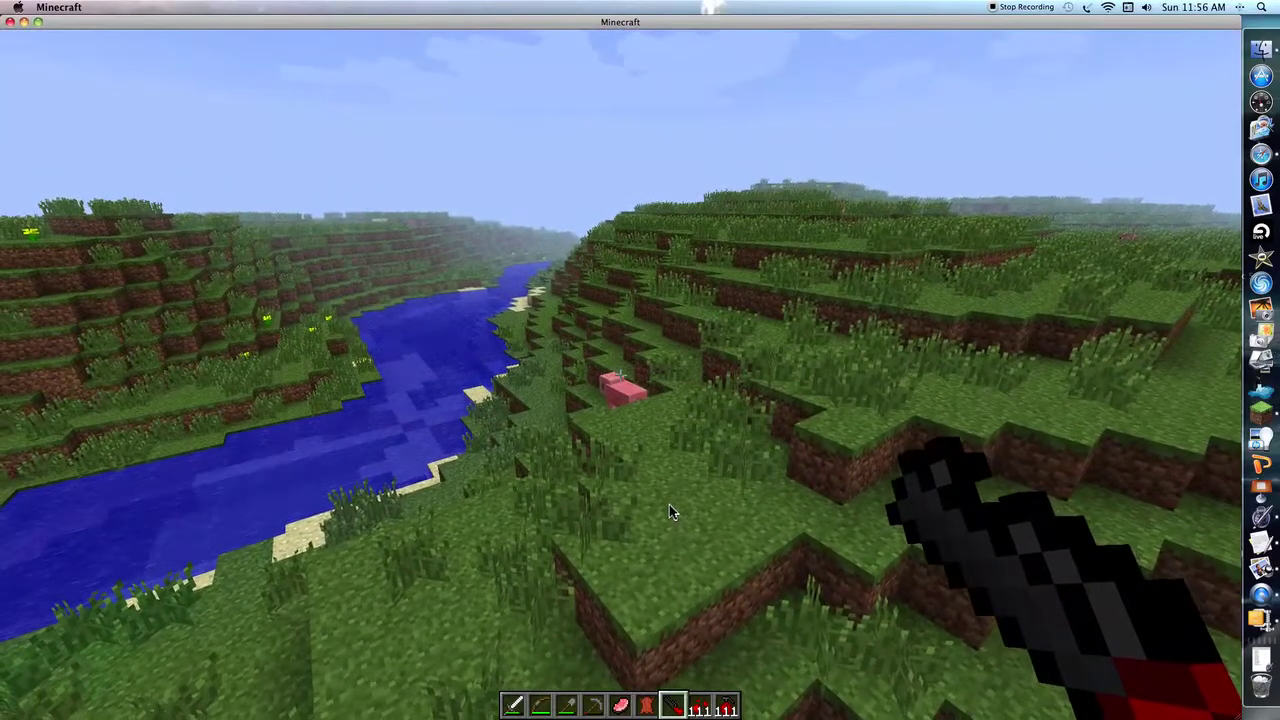
Shoot the pig dead, then fire slot-9 grenades at the river, squid and sandy bank
{"action": "left_click", "coordinate": [620, 375]}
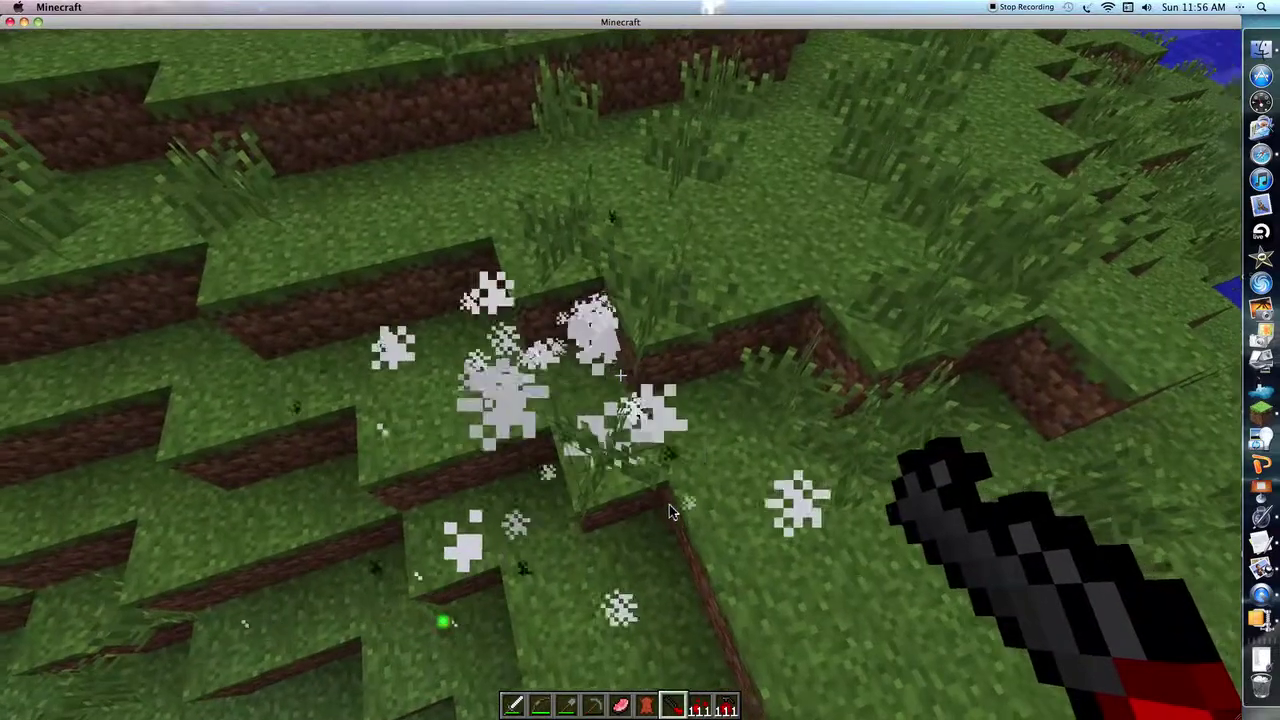
{"action": "key", "text": "9"}
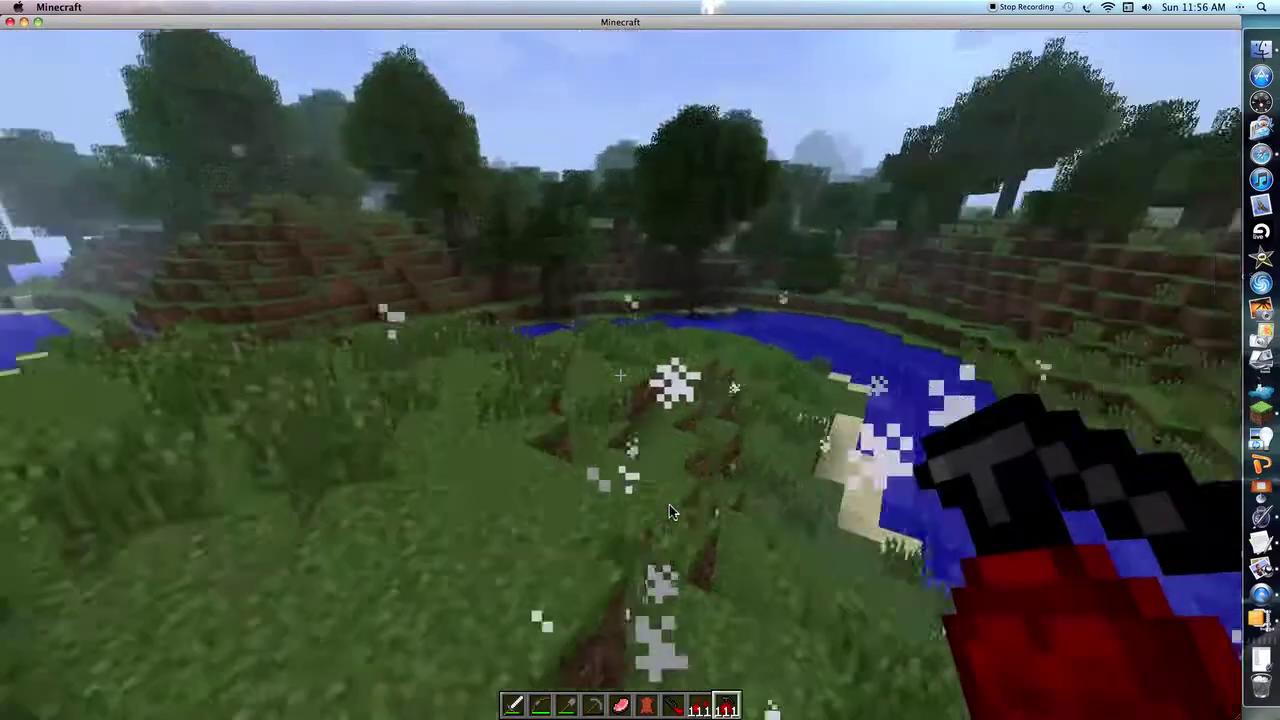
{"action": "key", "text": "w"}
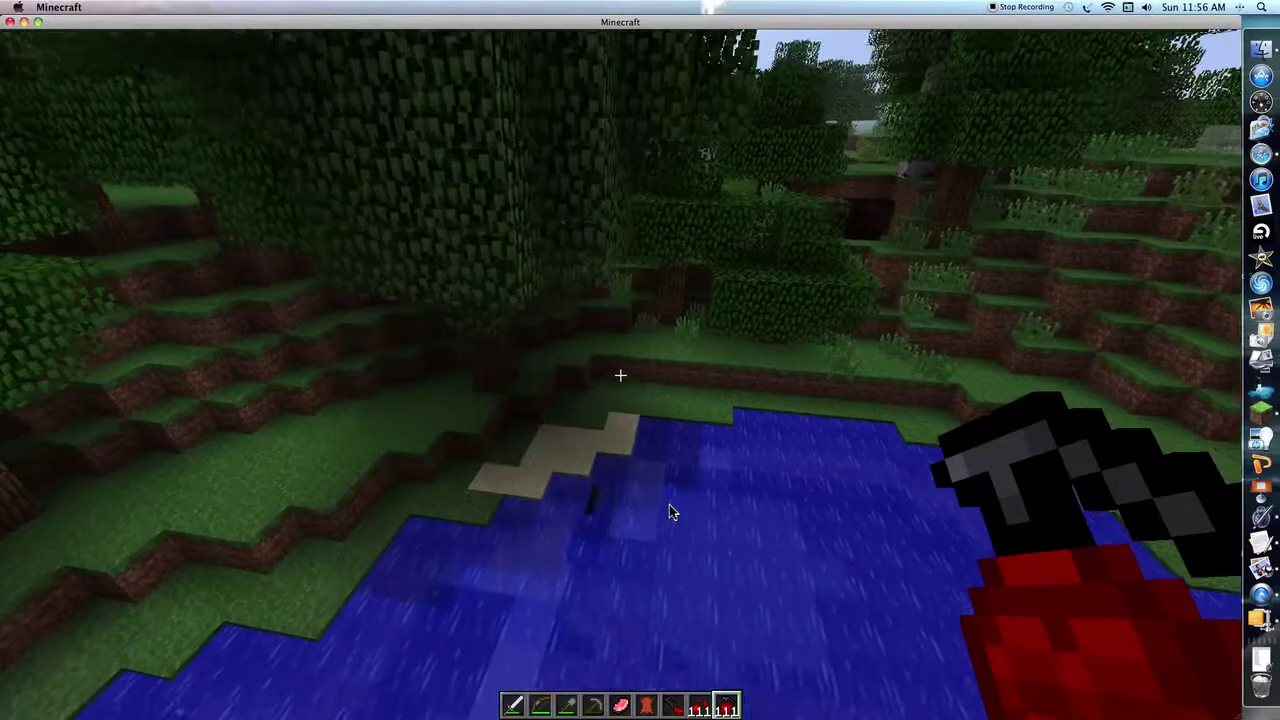
{"action": "right_click", "coordinate": [669, 504]}
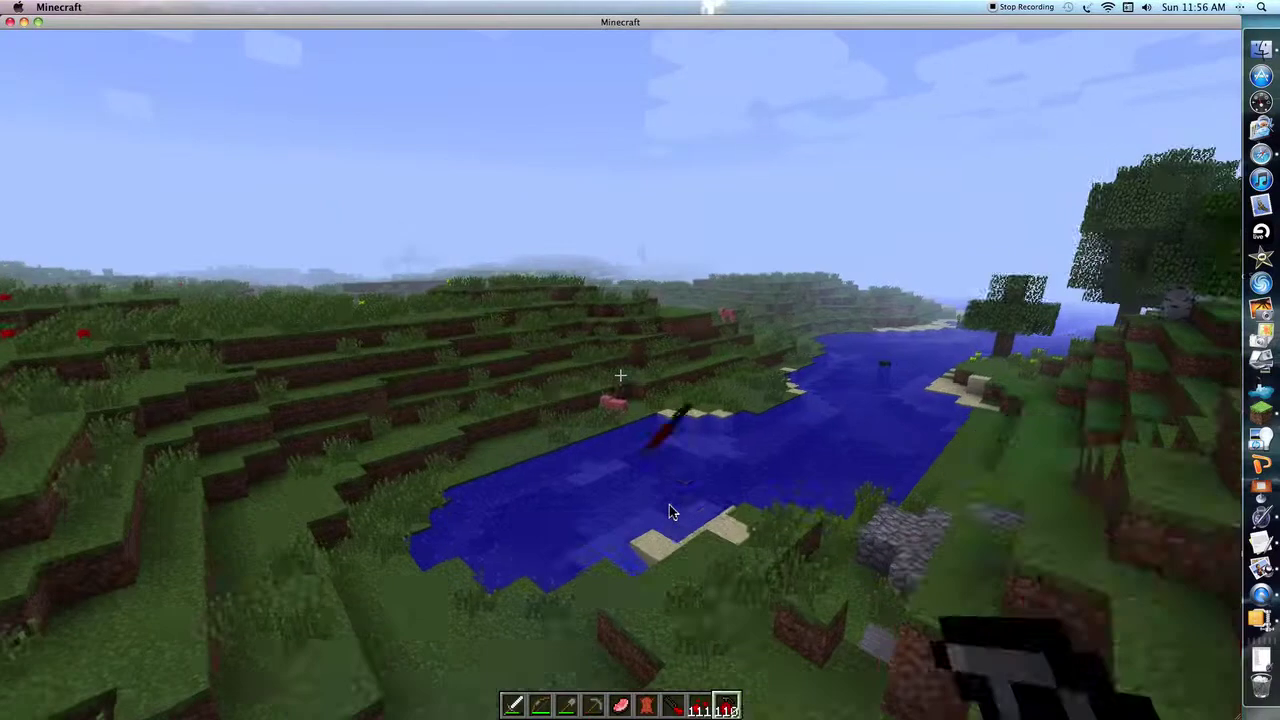
{"action": "right_click", "coordinate": [669, 504]}
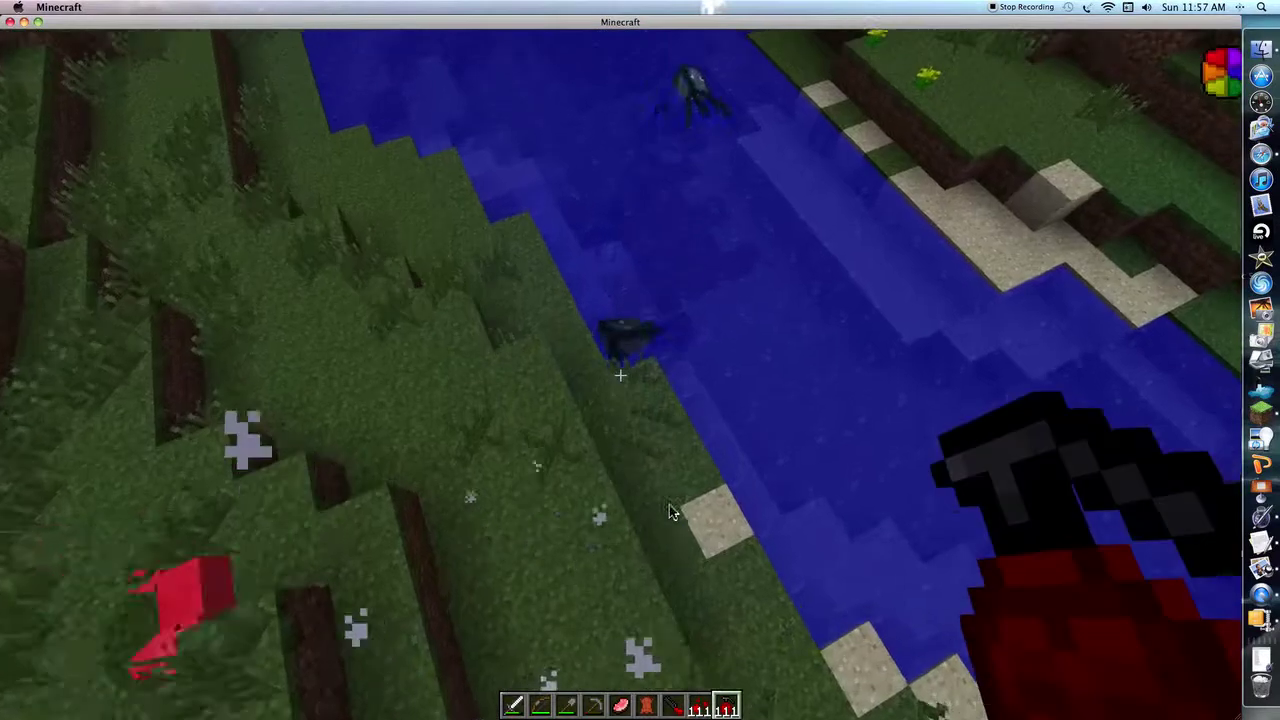
{"action": "right_click", "coordinate": [669, 504]}
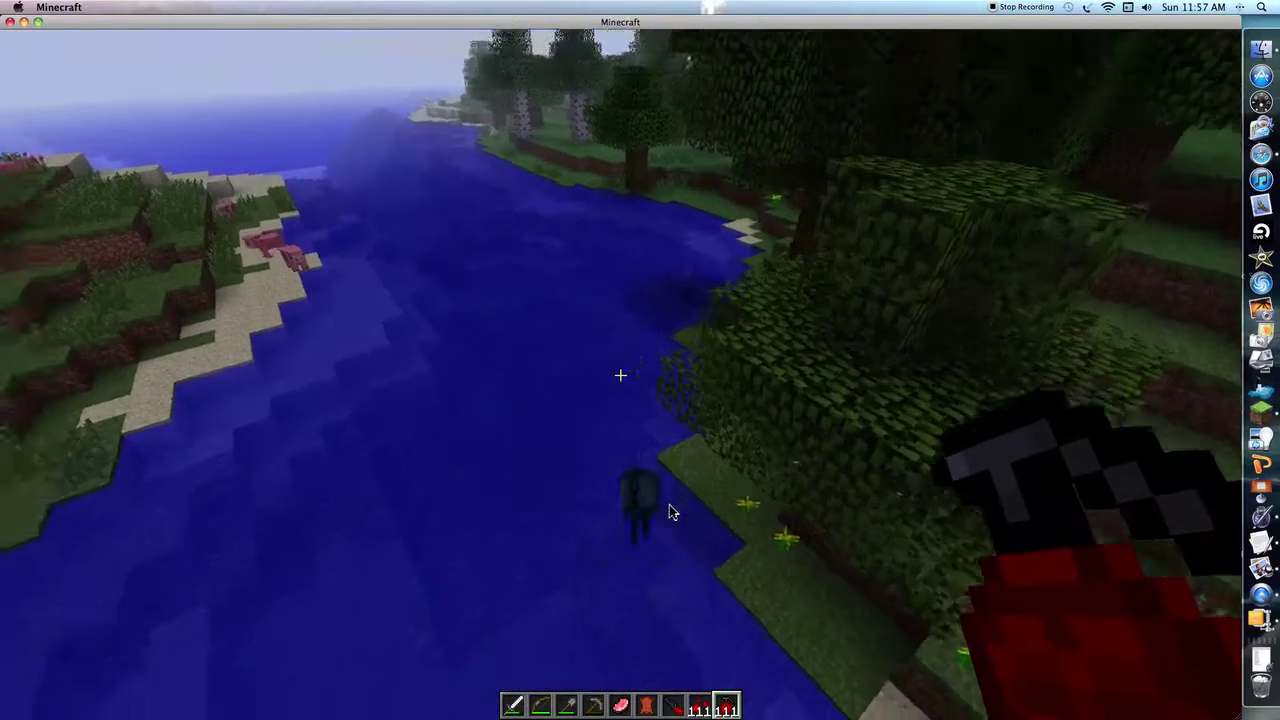
{"action": "right_click", "coordinate": [669, 504]}
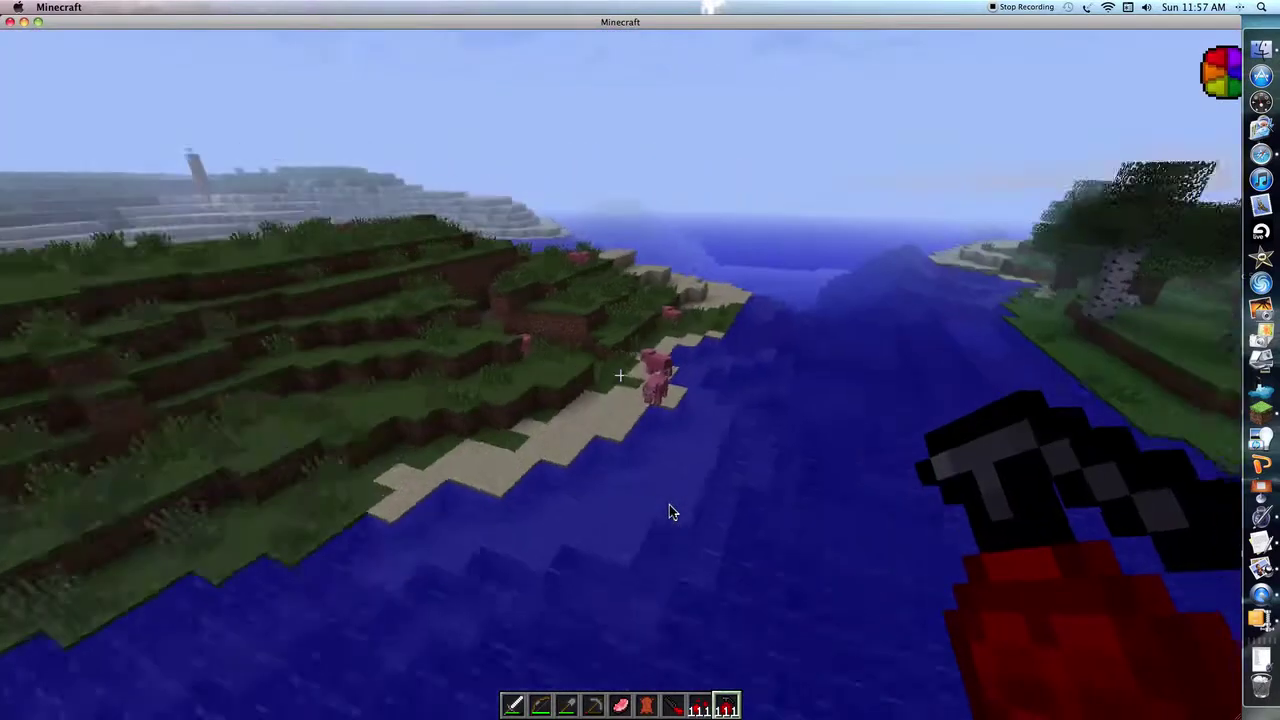
{"action": "right_click", "coordinate": [669, 504]}
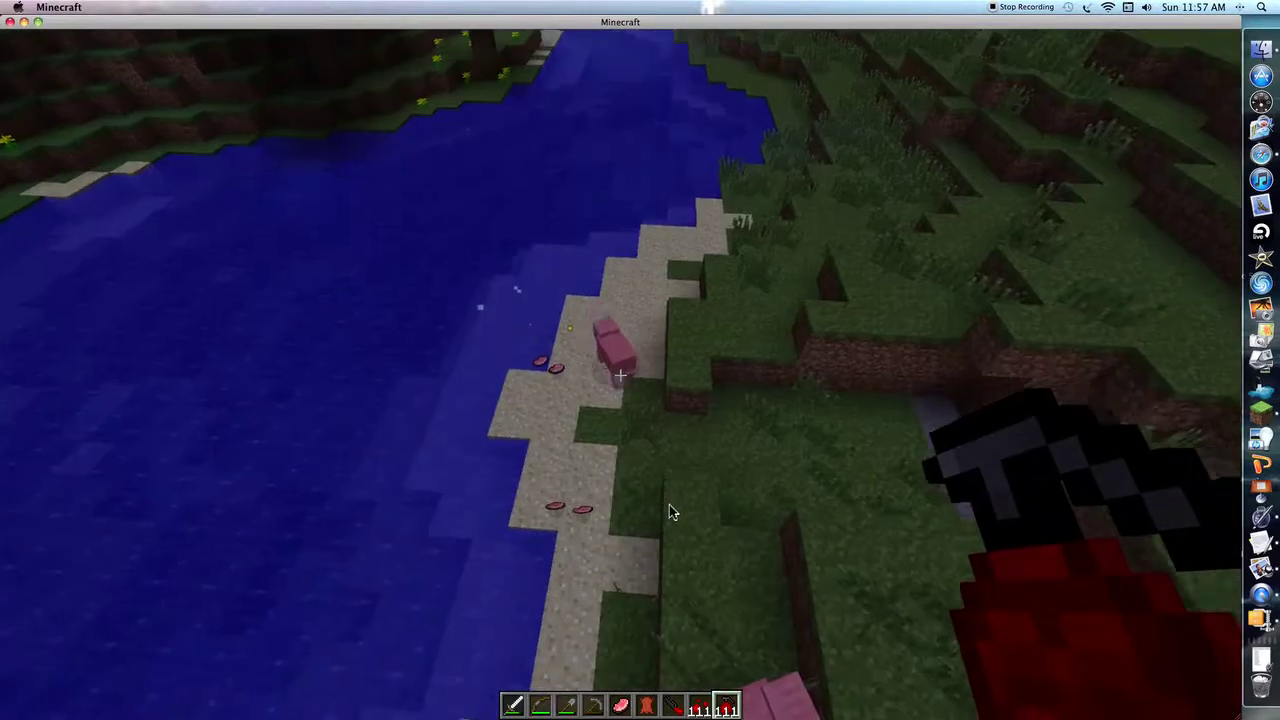
Open the inventory to display the TooManyItems 1.2.5 item catalogue
{"action": "key", "text": "e"}
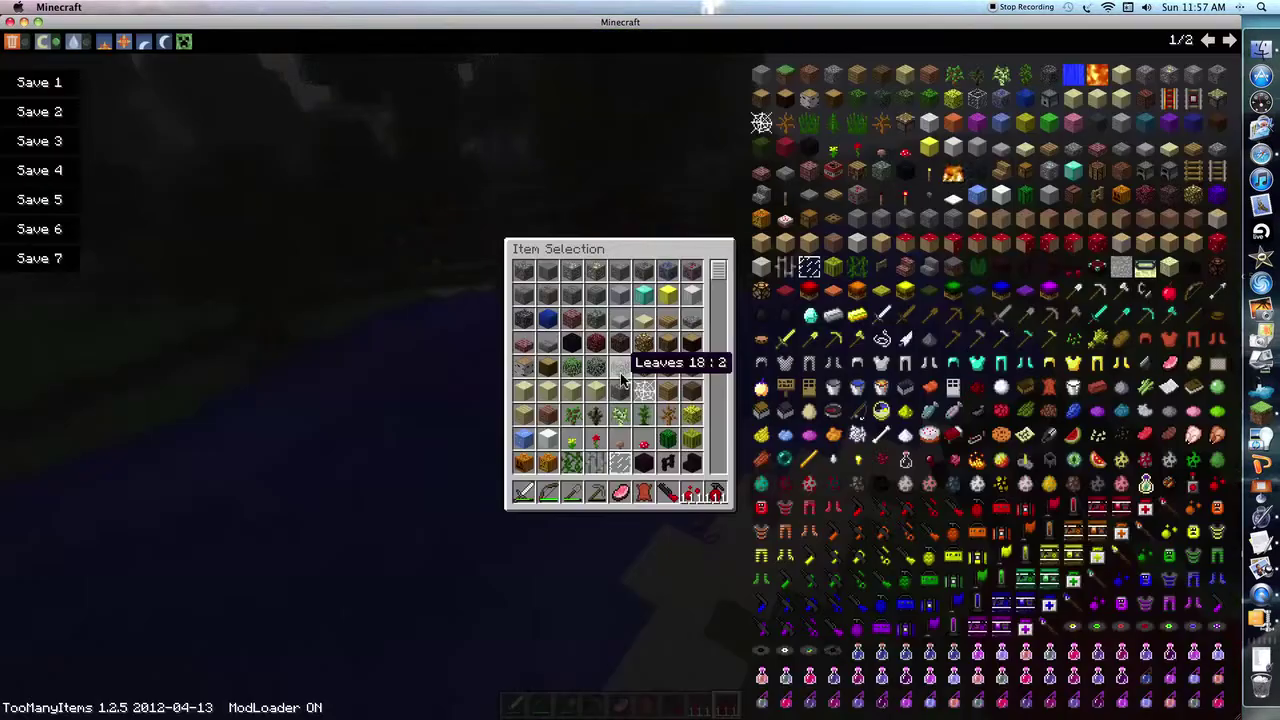